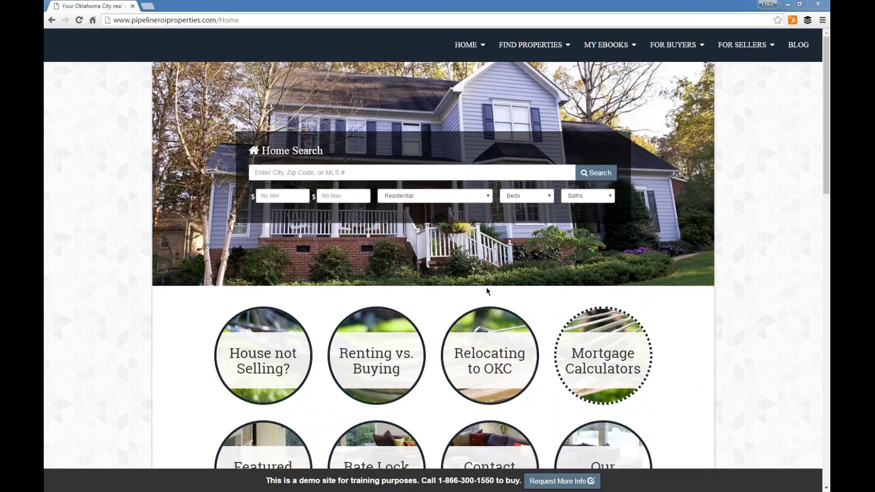
double_click(226, 20)
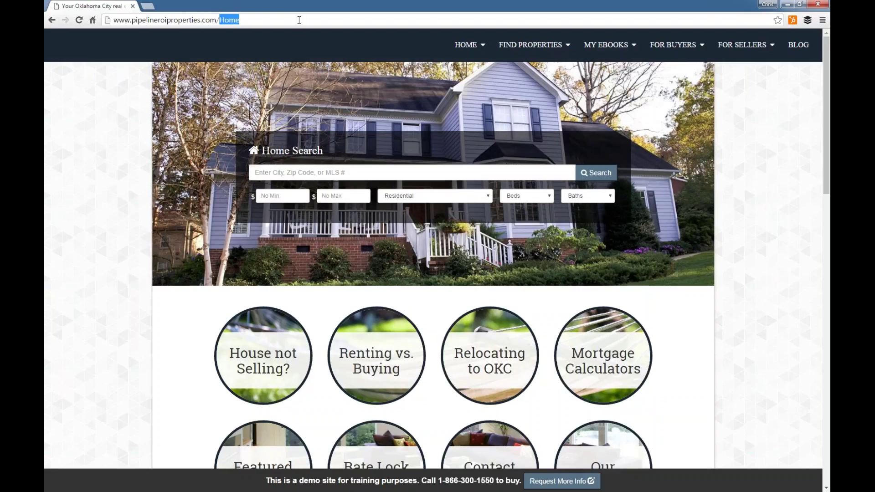
text(inboundmarketing)
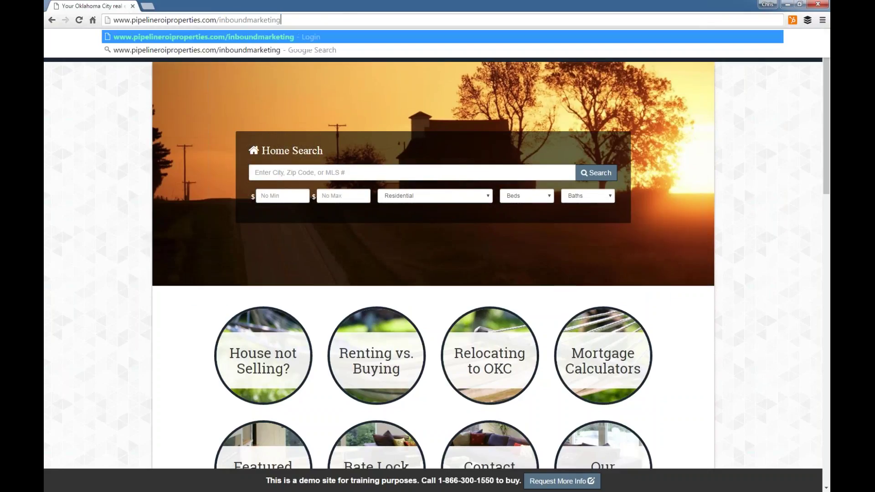
key(Return)
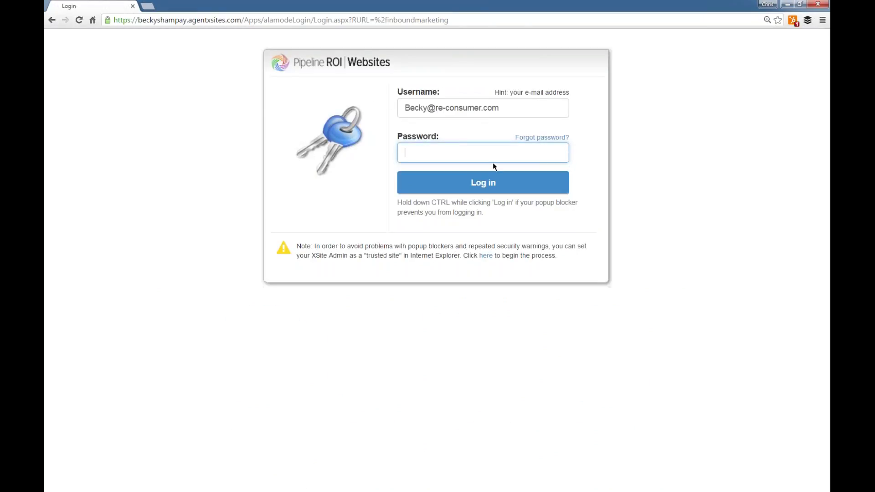
text(••••••••••••)
key(Return)
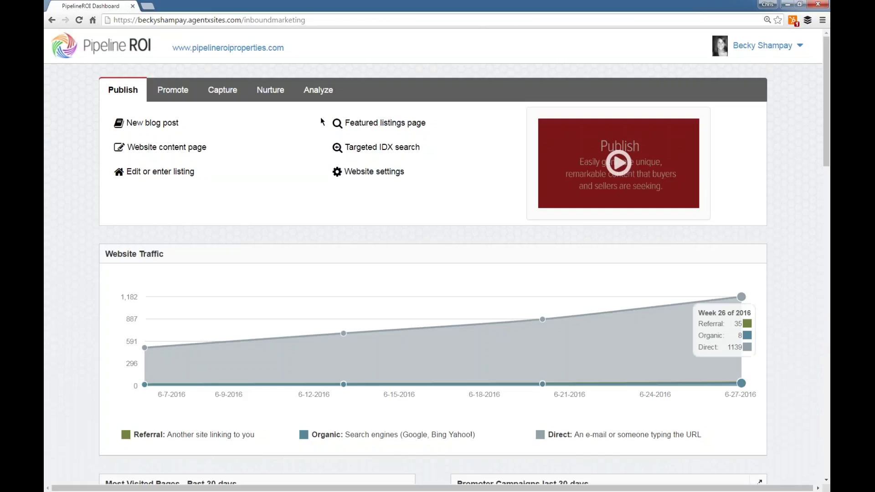
Step: Open the public site pipelineroiproperties.com in a new browser tab, keeping the dashboard open
key(ctrl+t)
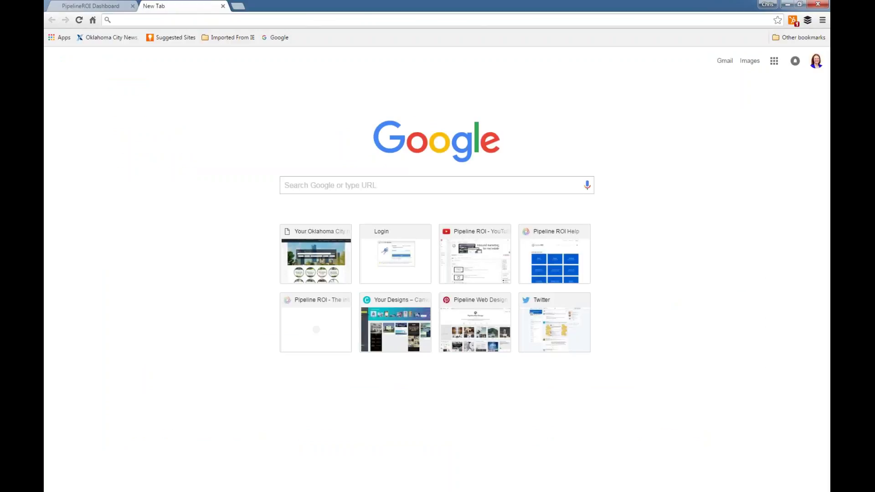
text(pipelineroiproperties.com)
key(Return)
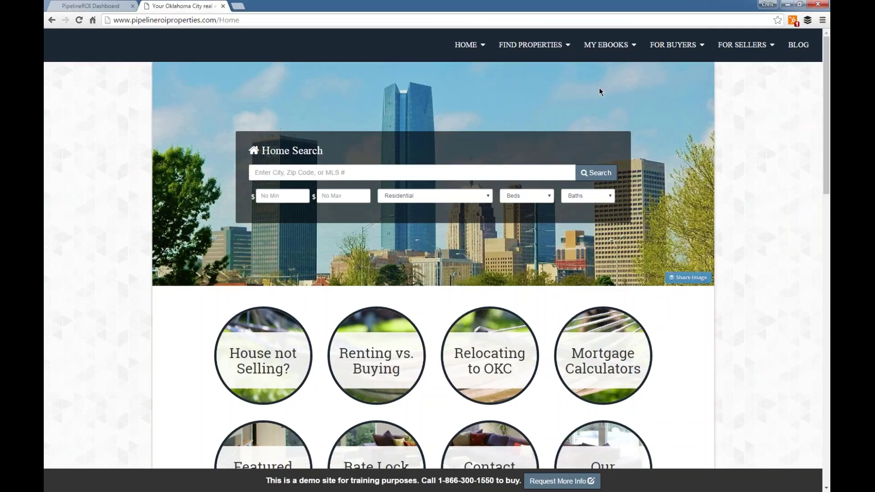
Step: Open the First Time Buyers page from My eBooks and examine the fields of its contact form
mouse_move(532, 45)
mouse_move(669, 48)
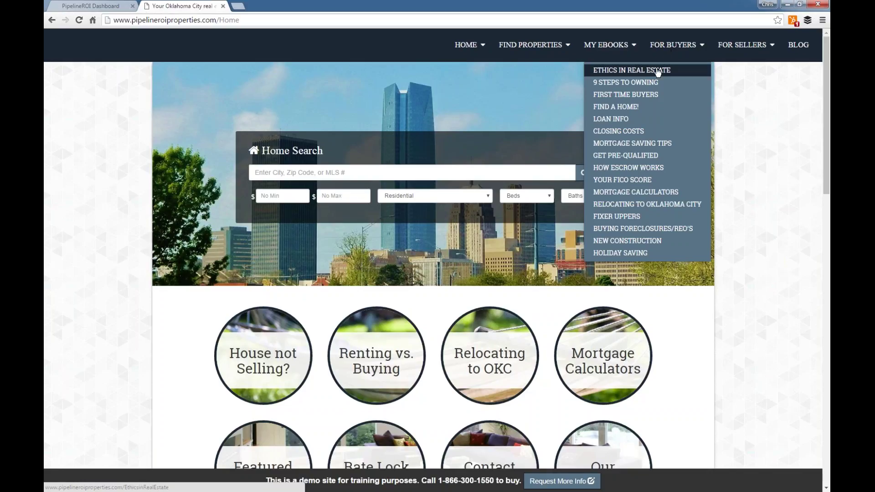
click(641, 102)
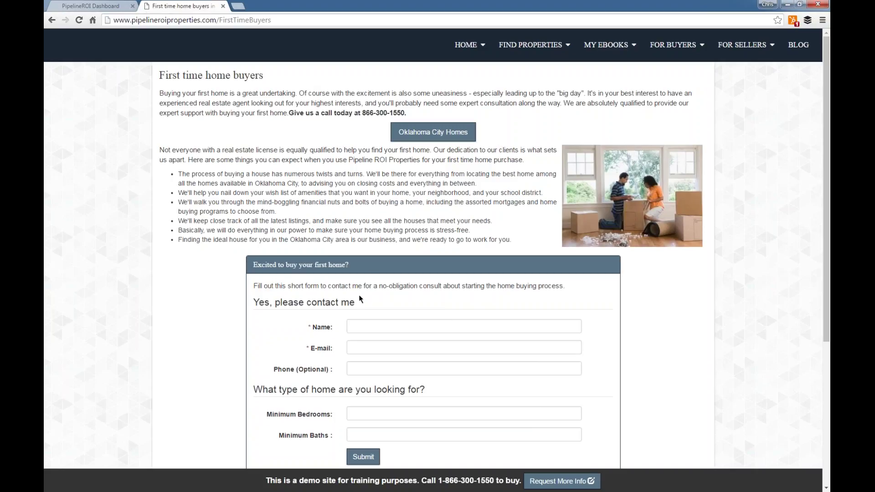
scroll(422, 258, down, 1)
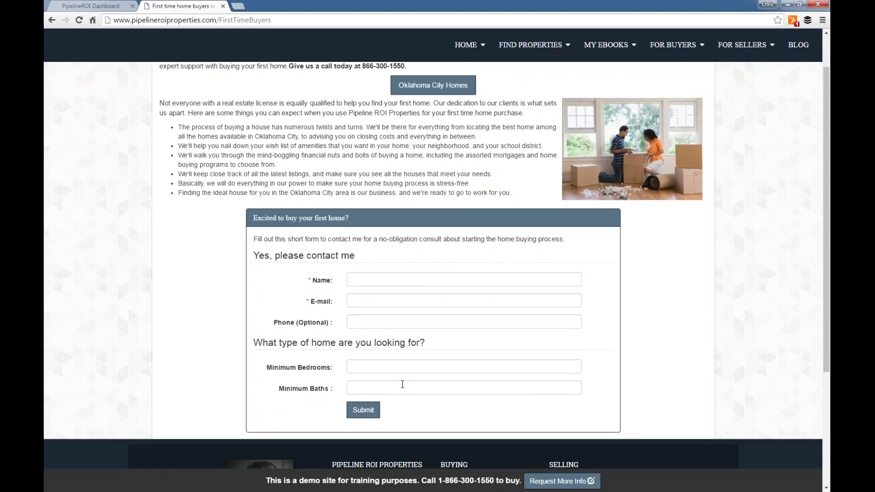
scroll(303, 329, up, 1)
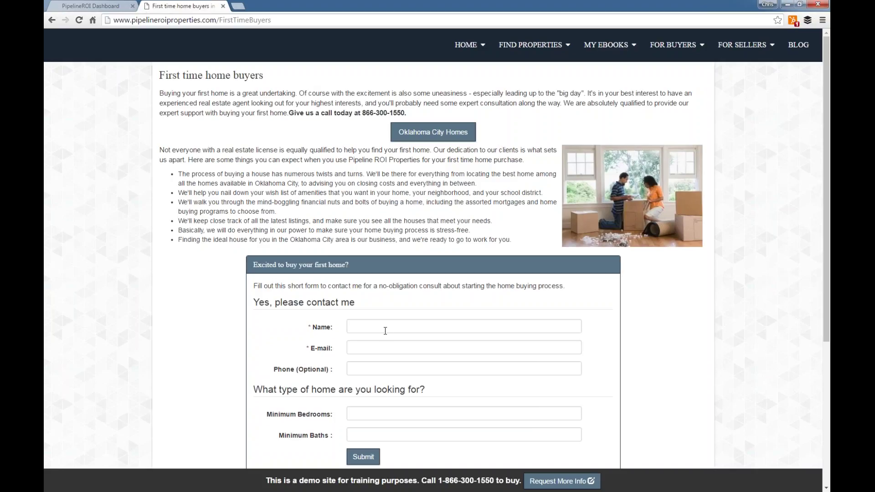
Step: Open the Loan Info page and examine its loan application tips and the full "Looking to Buy?" form
mouse_move(686, 46)
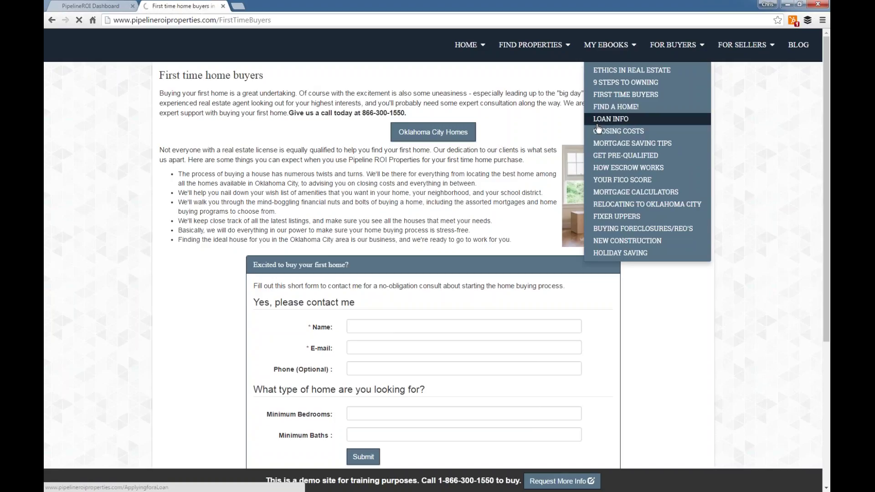
click(615, 120)
scroll(450, 270, down, 3)
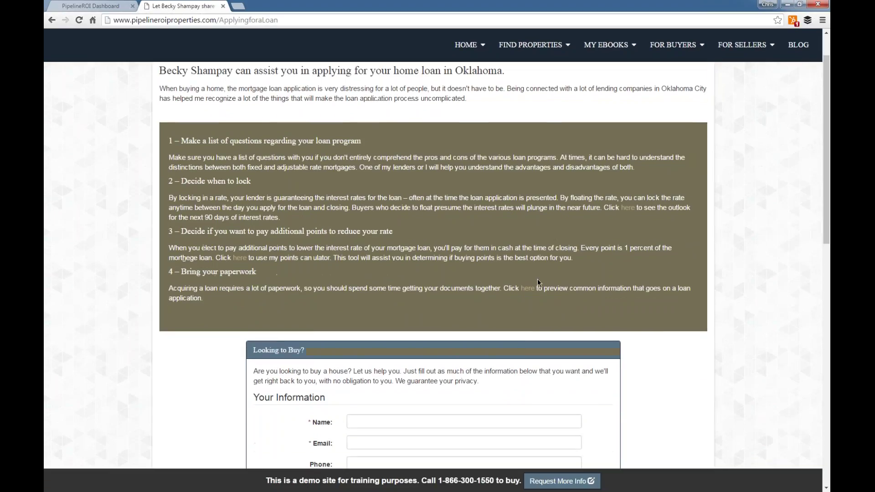
scroll(449, 269, down, 3)
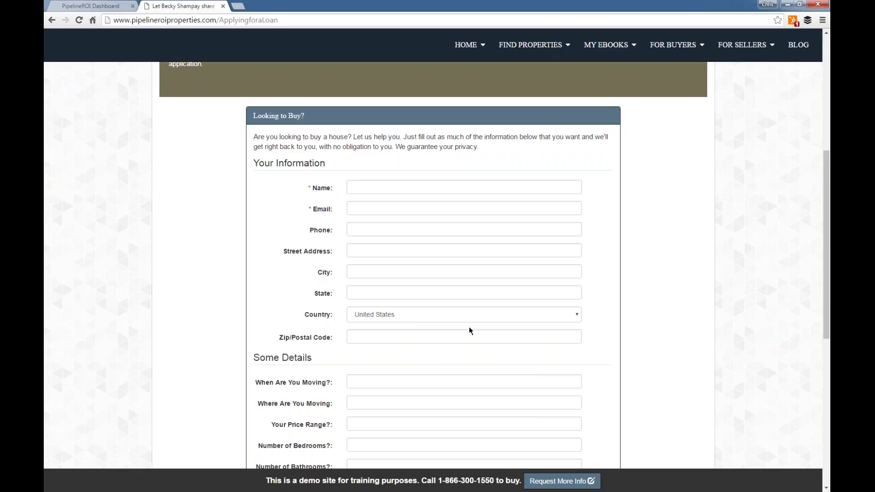
scroll(467, 328, up, 6)
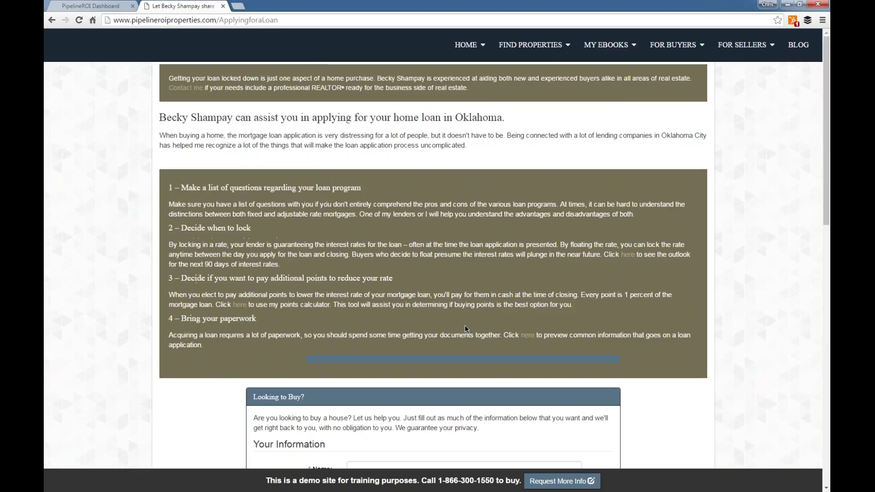
scroll(449, 309, down, 7)
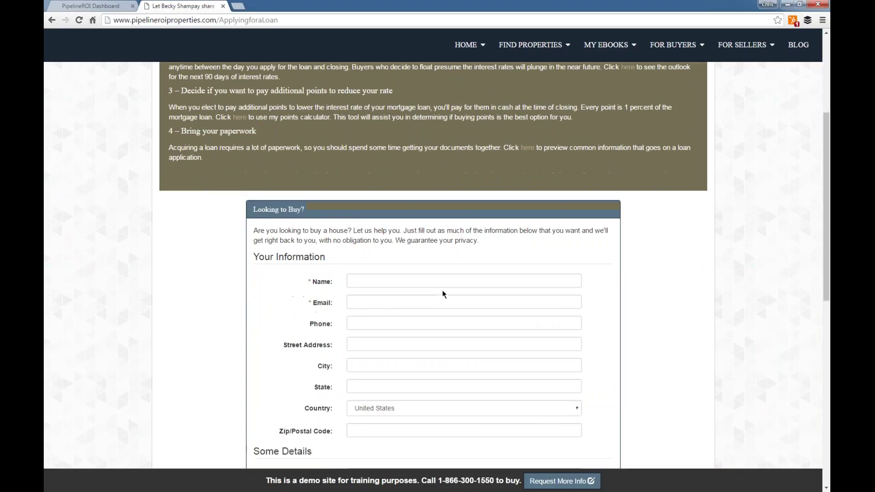
scroll(392, 337, down, 4)
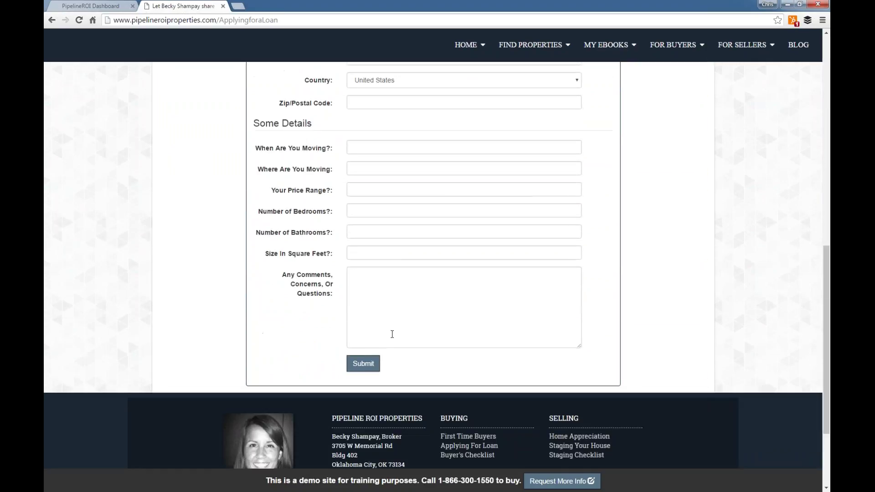
scroll(392, 335, up, 6)
scroll(441, 338, down, 2)
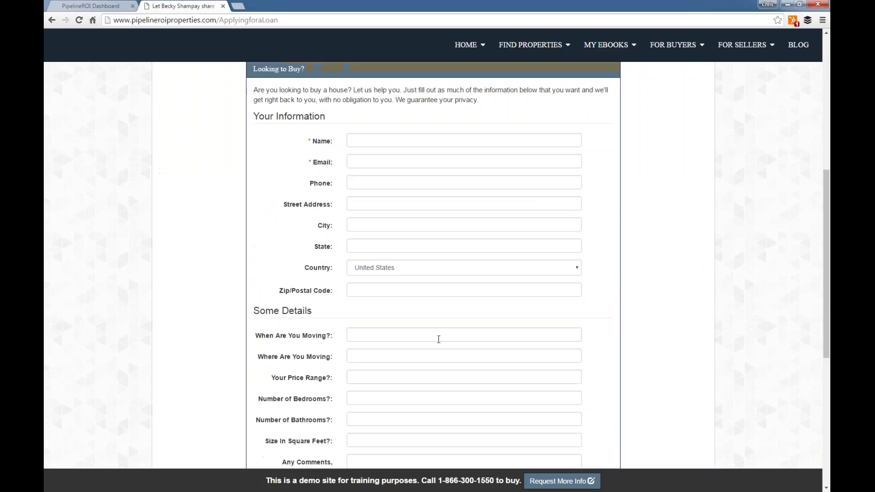
scroll(438, 339, up, 7)
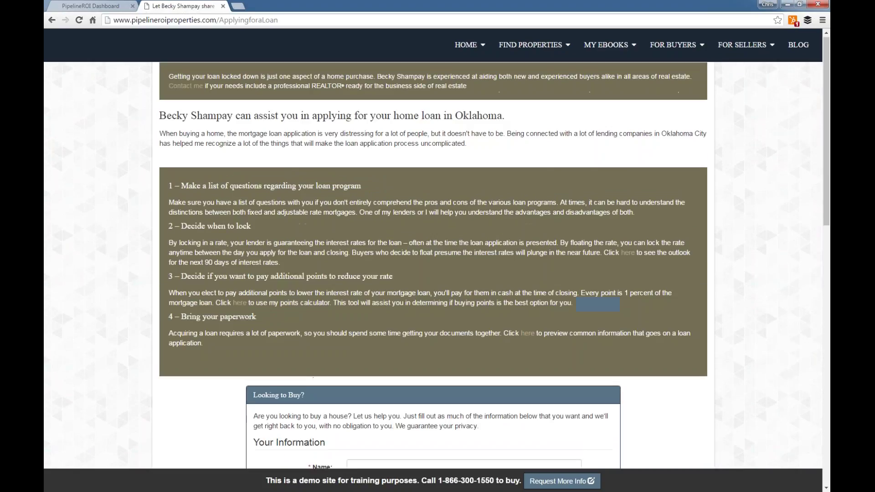
Step: Return to the First Time Buyers page and review its "Excited to buy your first home?" form
mouse_move(594, 47)
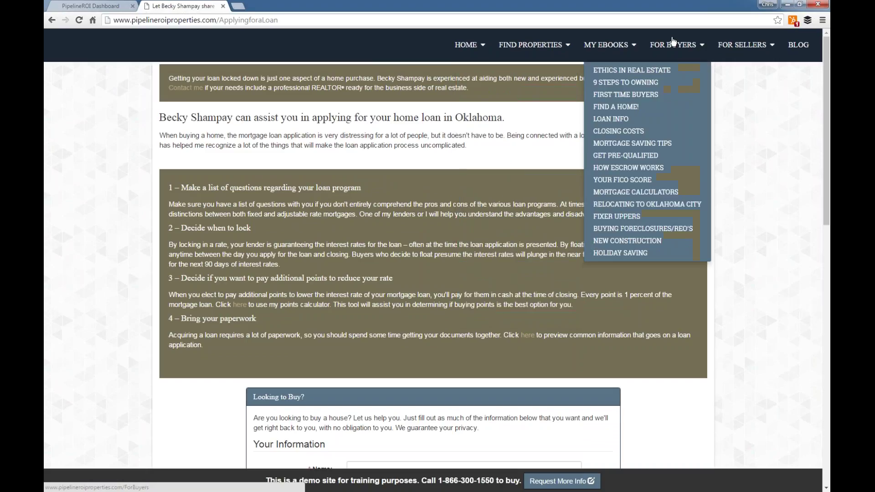
mouse_move(643, 55)
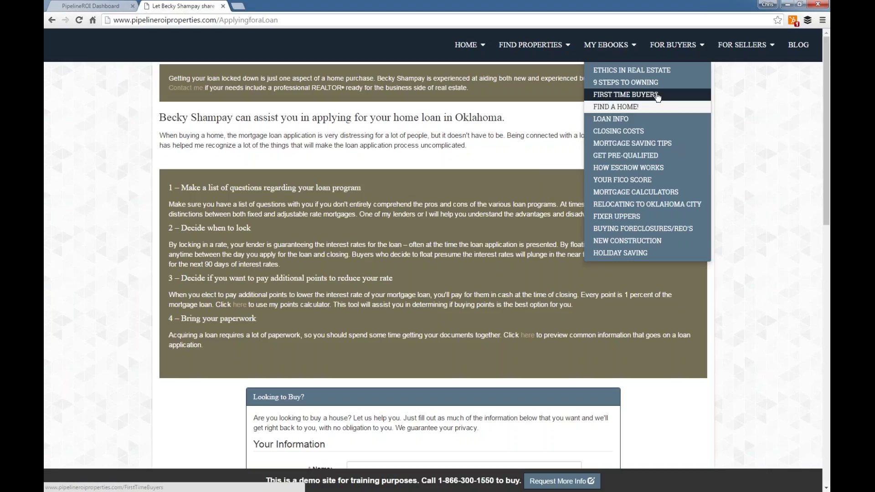
click(652, 95)
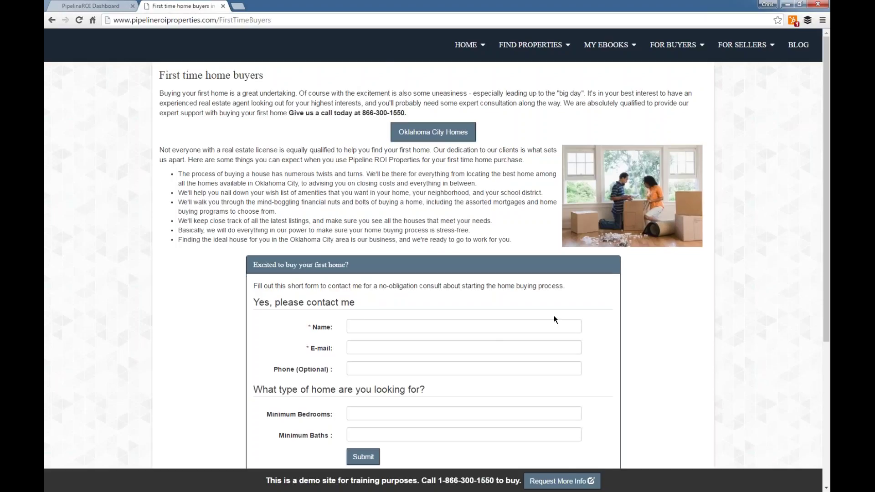
scroll(557, 299, down, 1)
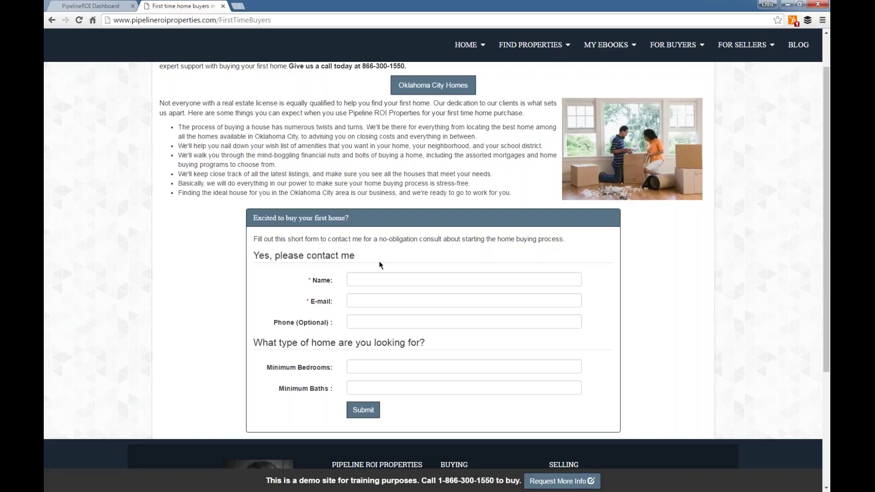
Step: Switch back to the PipelineROI dashboard and open the Website lead form tool among the Capture options
click(98, 8)
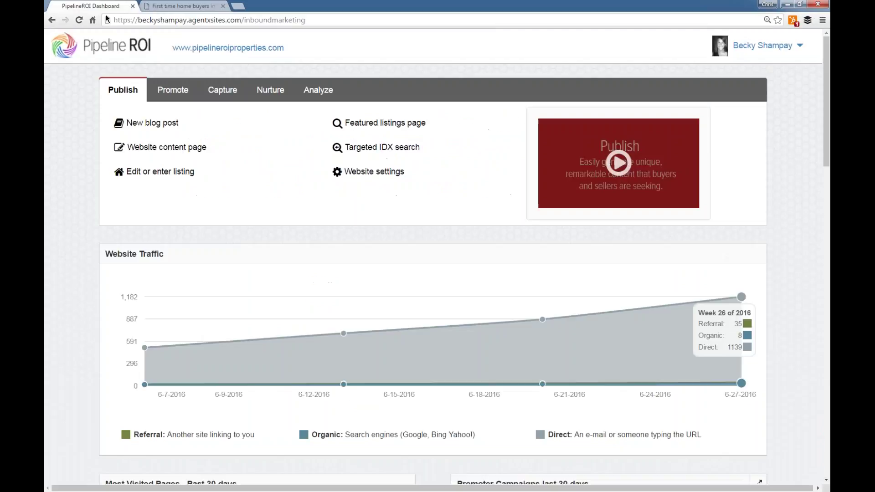
click(219, 93)
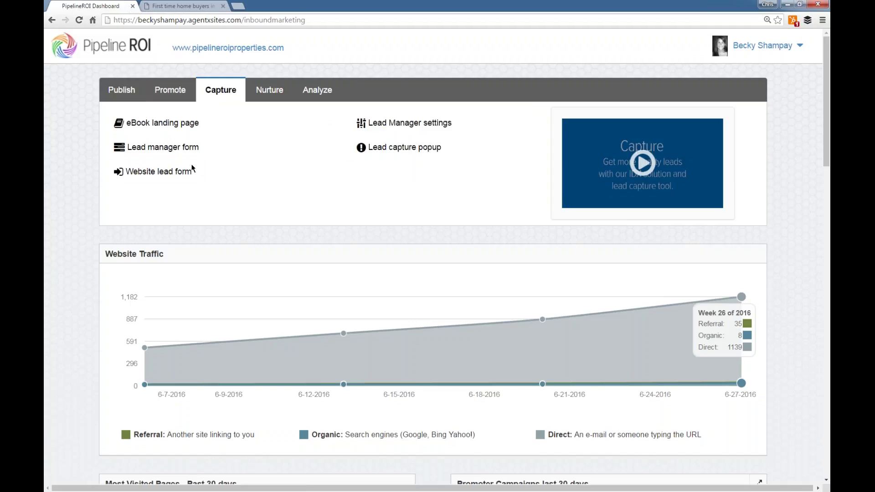
mouse_move(189, 175)
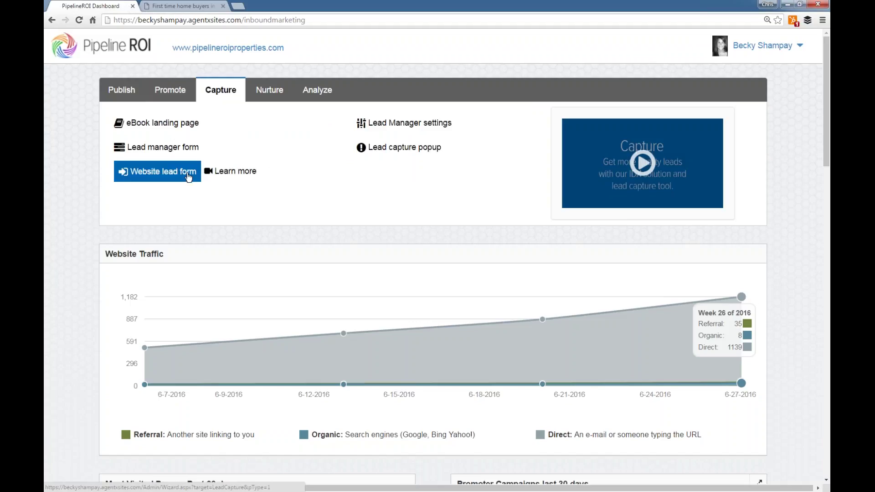
click(189, 175)
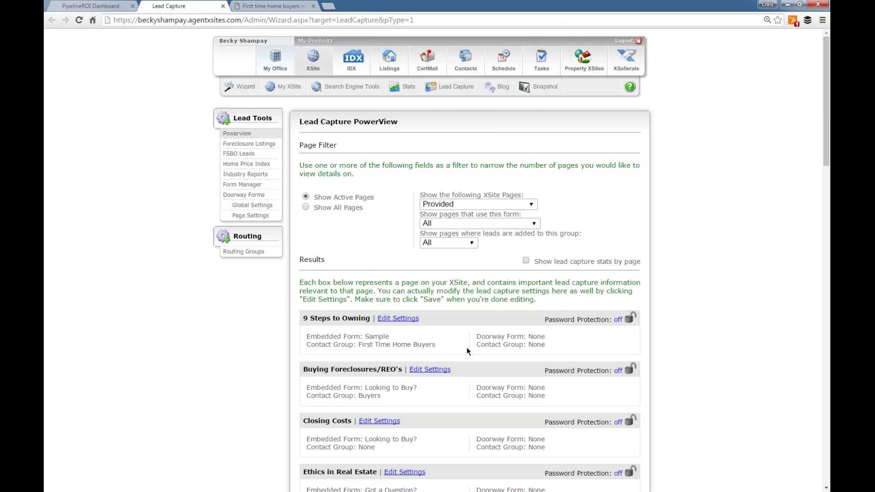
Step: Set the 9 Steps to Owning page's embedded form to "Excited to buy your first home?" and save the page's settings
scroll(467, 341, down, 5)
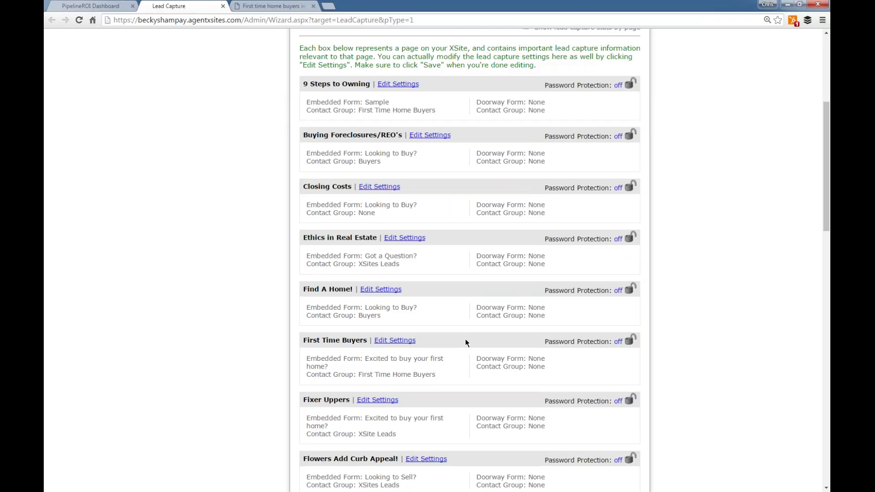
scroll(466, 342, up, 2)
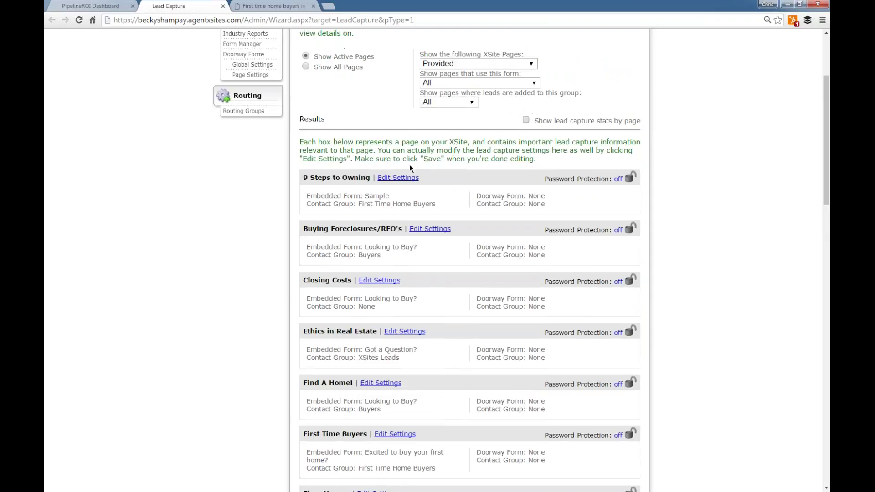
click(401, 179)
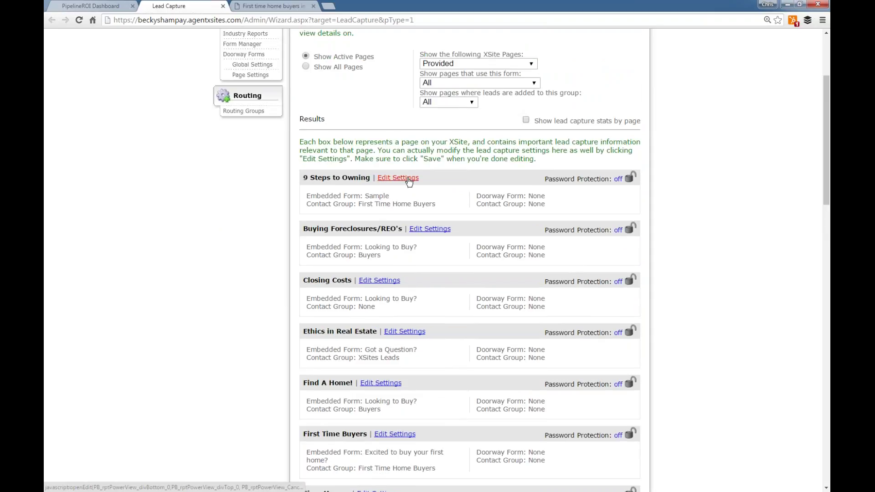
click(404, 211)
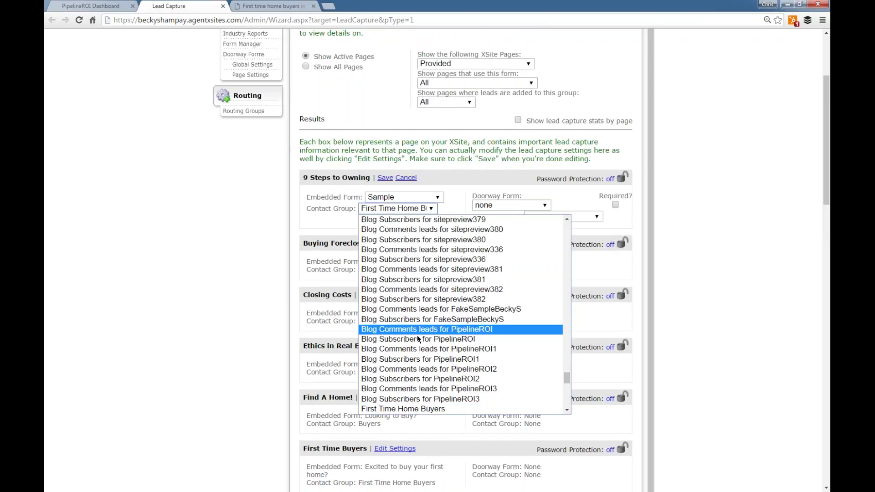
click(370, 209)
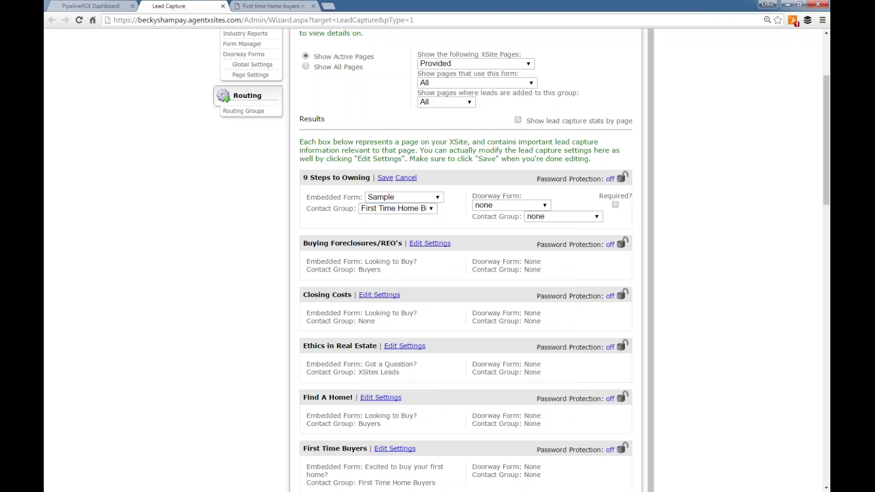
click(403, 196)
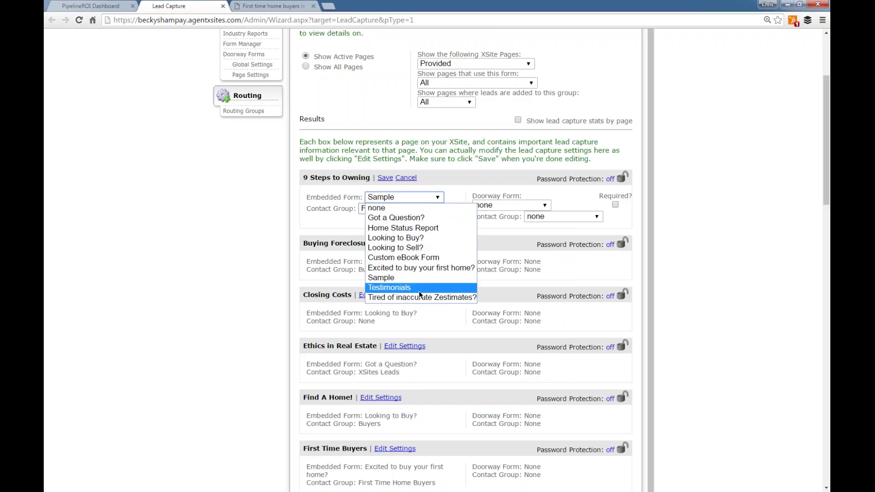
click(432, 267)
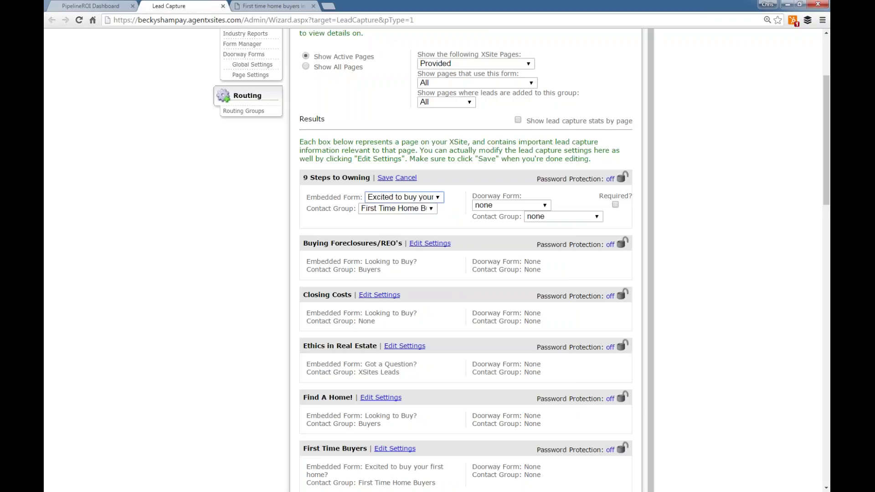
click(386, 178)
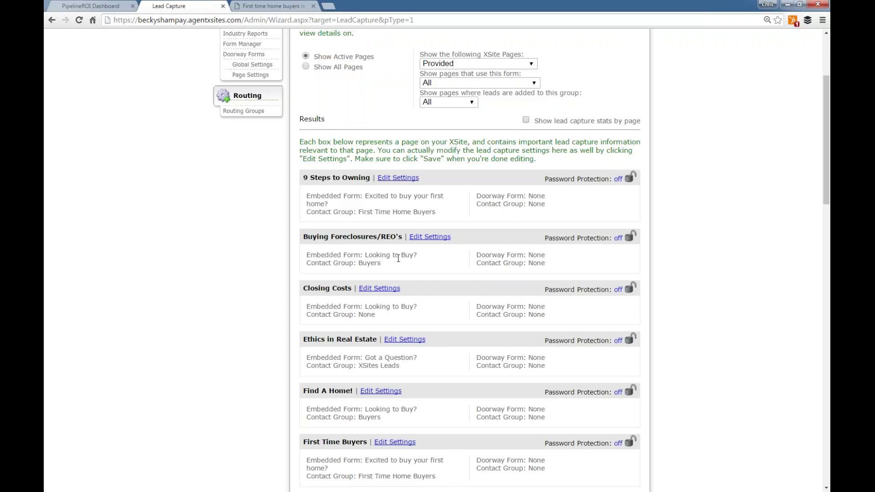
scroll(399, 259, down, 1)
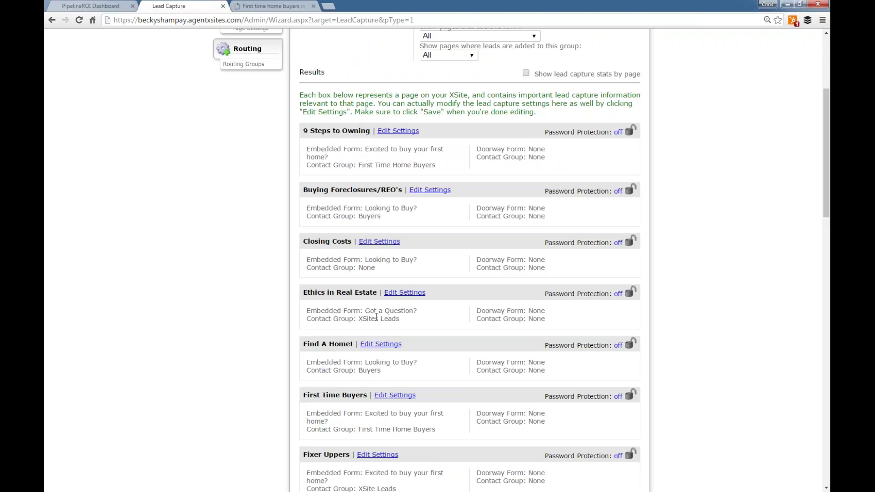
Step: Open the lead capture Form Manager and examine the list of available forms, starting with "Got a Question?"
drag(405, 318, 360, 320)
scroll(399, 327, up, 4)
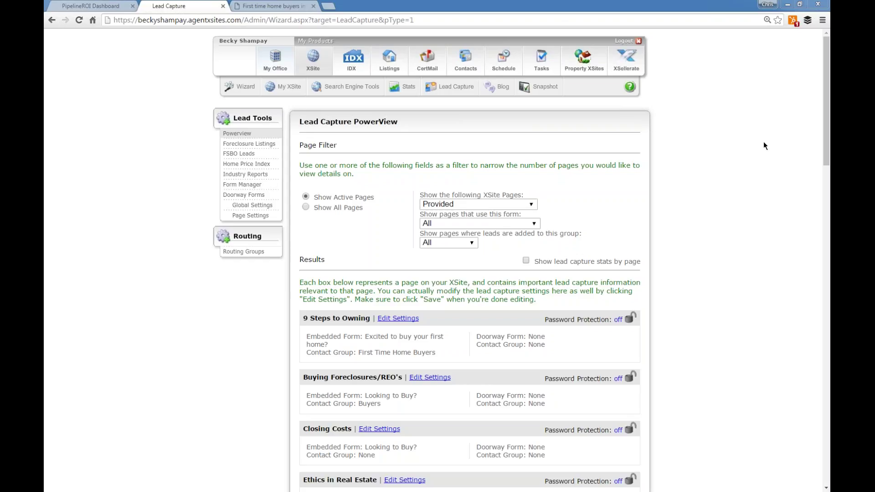
click(246, 187)
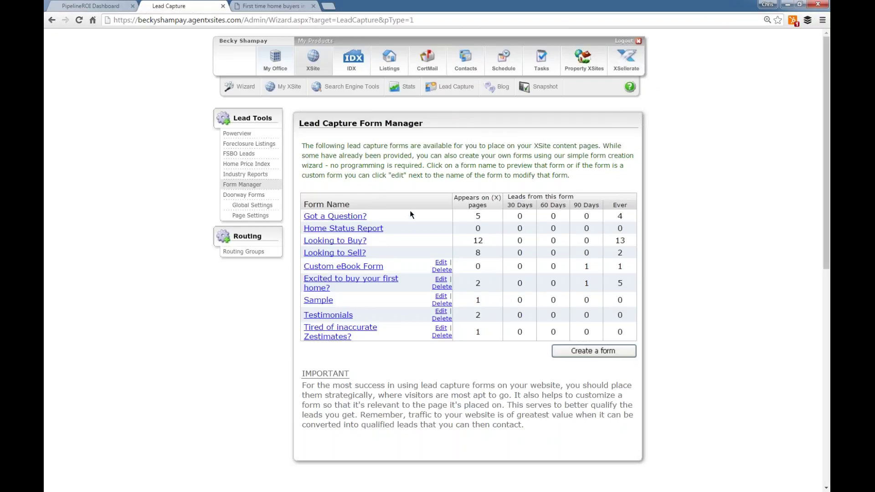
drag(398, 220, 302, 217)
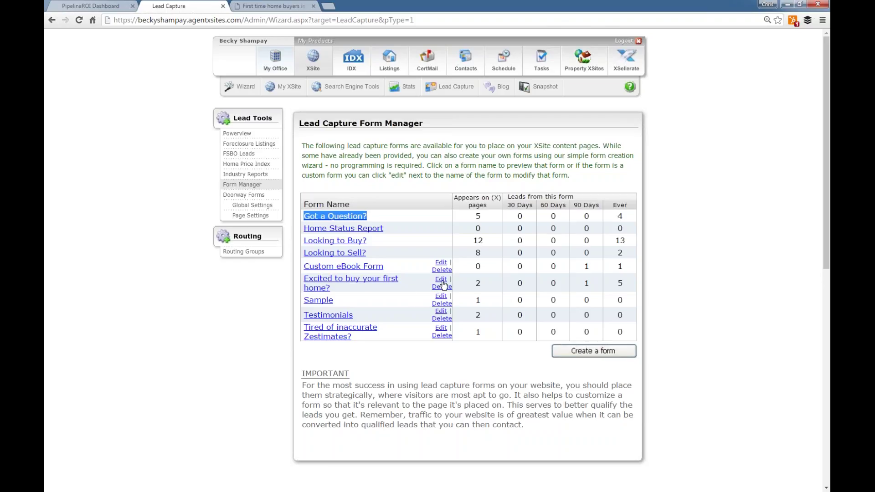
Step: Open a blank lead form in the Lead Form Editor, look through its default fields and close it without saving
click(595, 351)
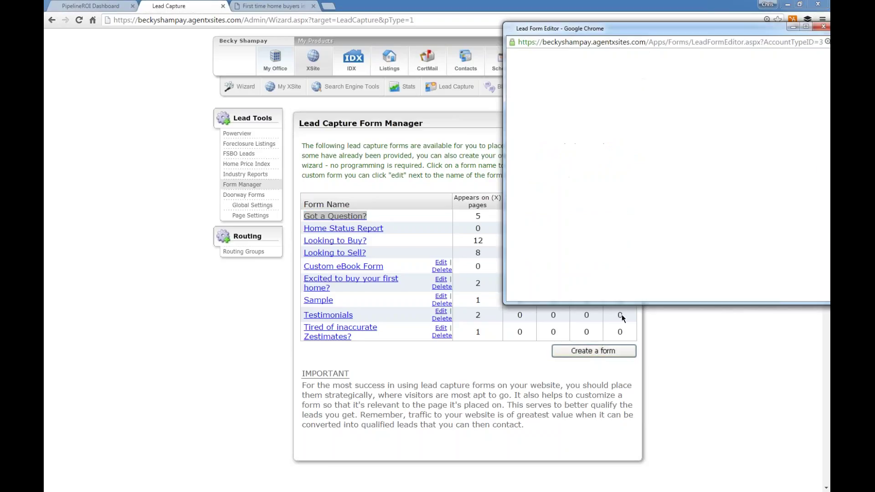
drag(717, 32, 553, 60)
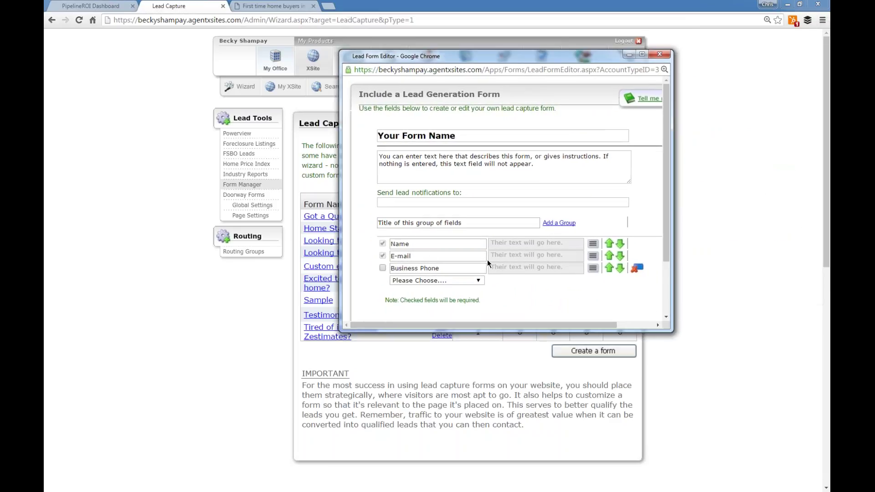
scroll(544, 263, down, 2)
scroll(542, 275, up, 2)
click(662, 55)
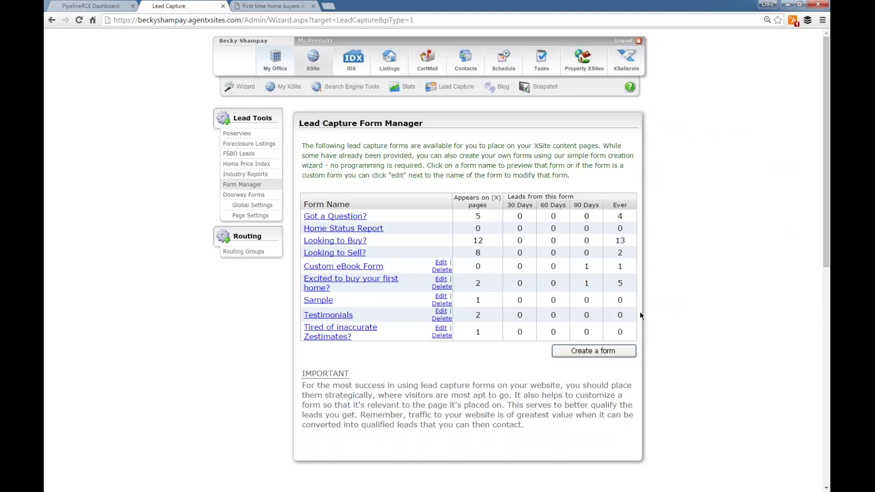
Step: Open the "Excited to buy your first home?" form for editing and examine its title and description text
click(440, 280)
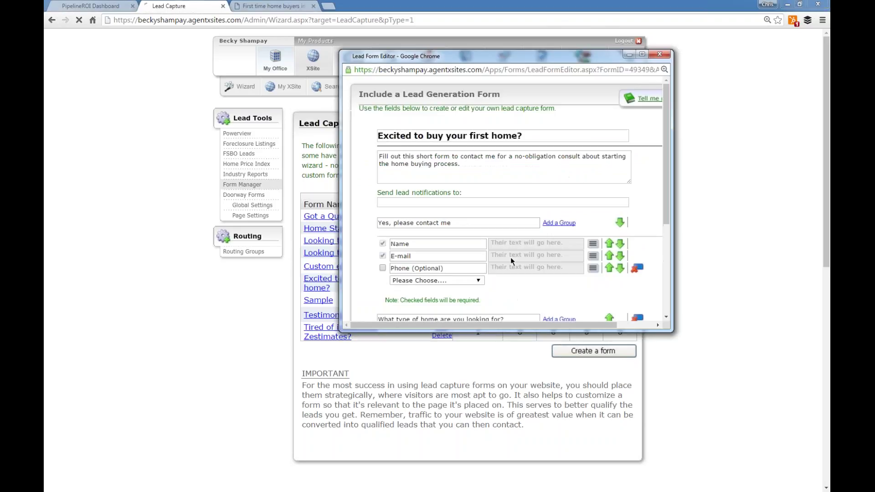
click(550, 131)
drag(525, 135, 375, 132)
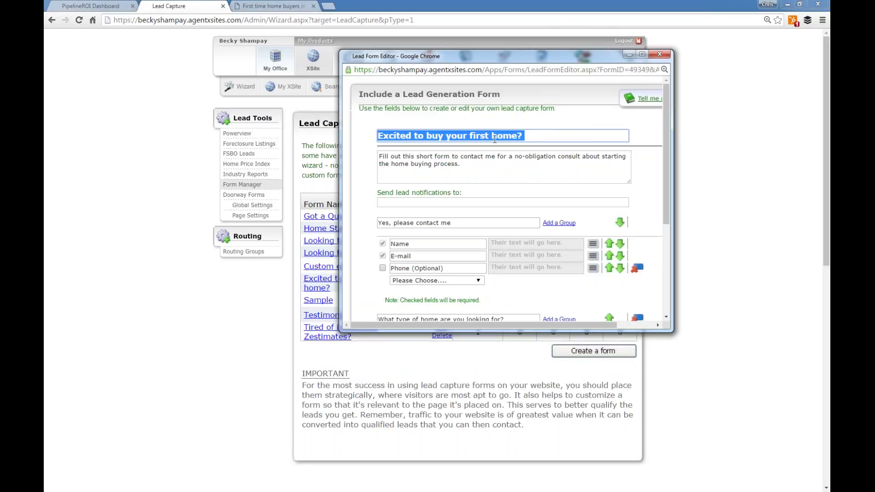
click(524, 136)
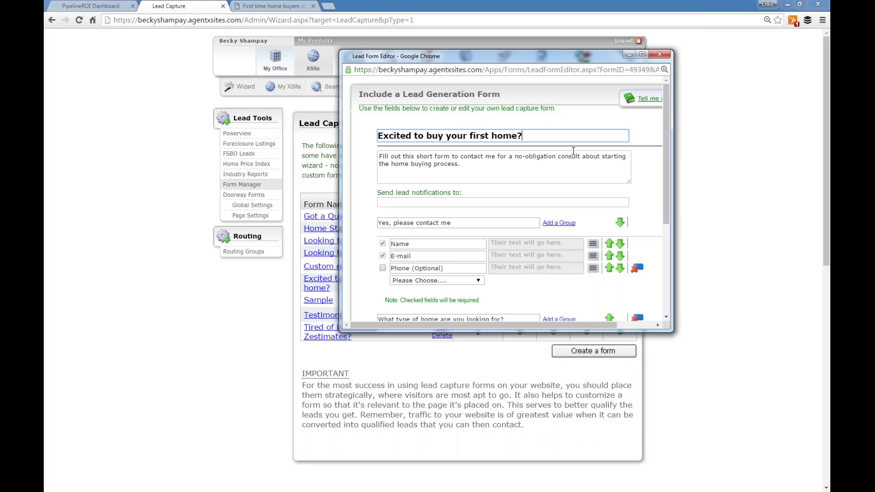
triple_click(573, 155)
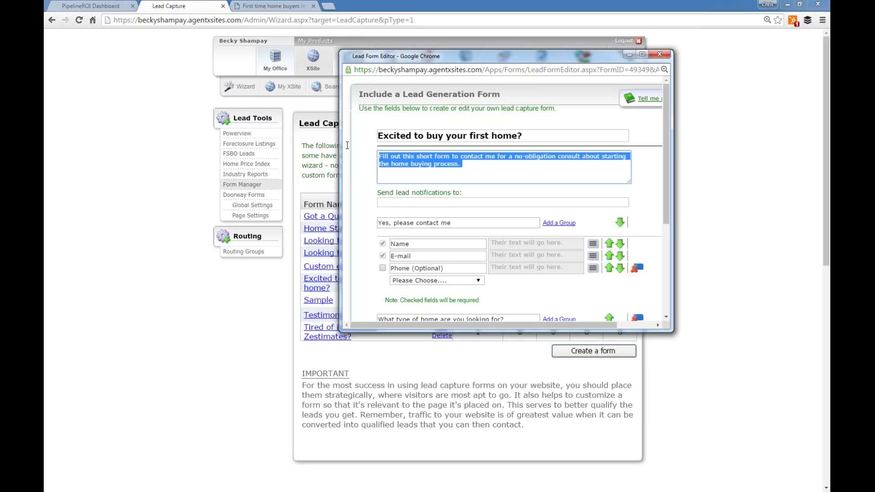
Step: Bring up the live First Time Buyers page and place the Lead Form Editor window beside its embedded form
drag(475, 57, 829, 62)
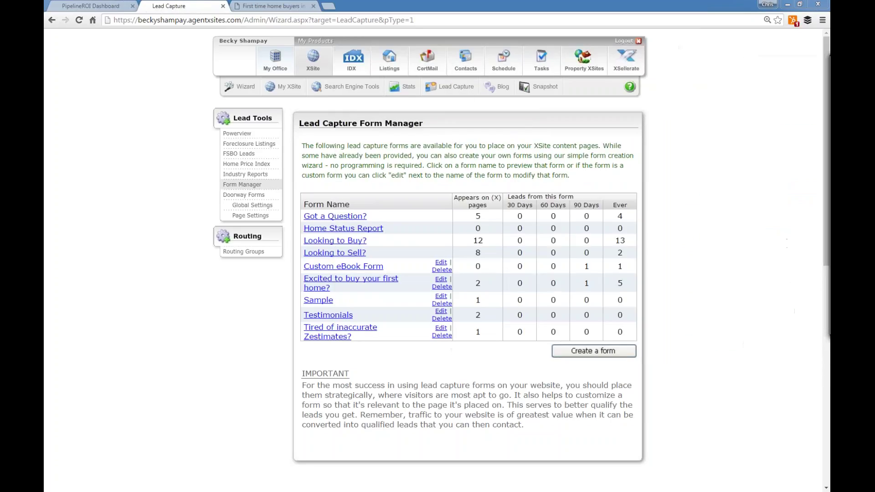
click(271, 6)
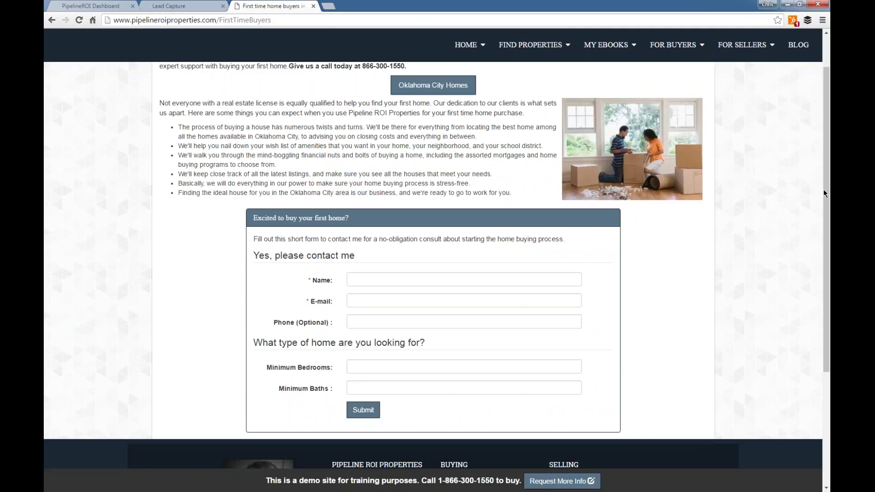
drag(829, 62, 668, 139)
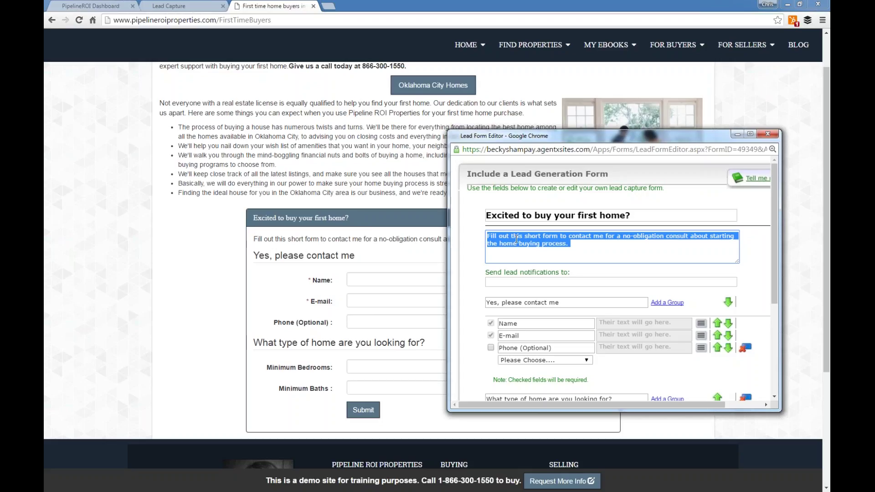
Step: Examine the form's description wording, especially the "no-obligation consult" offer
click(580, 248)
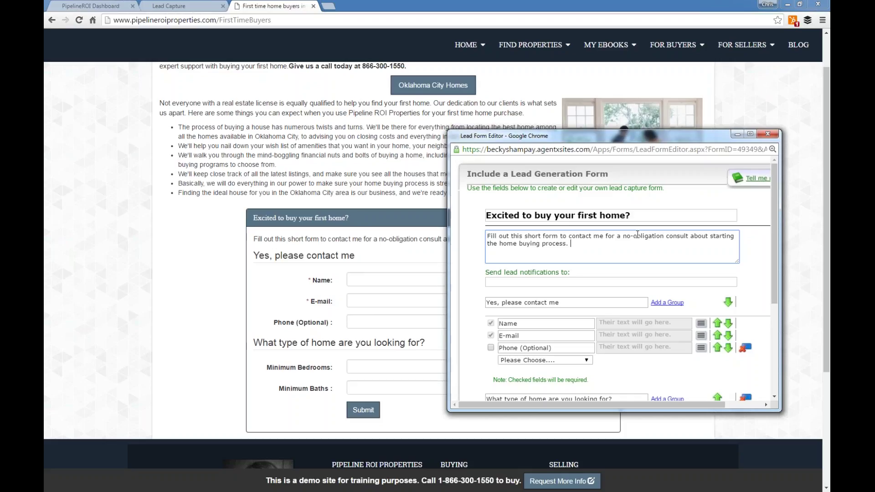
double_click(622, 236)
click(617, 255)
double_click(626, 236)
drag(650, 236, 674, 234)
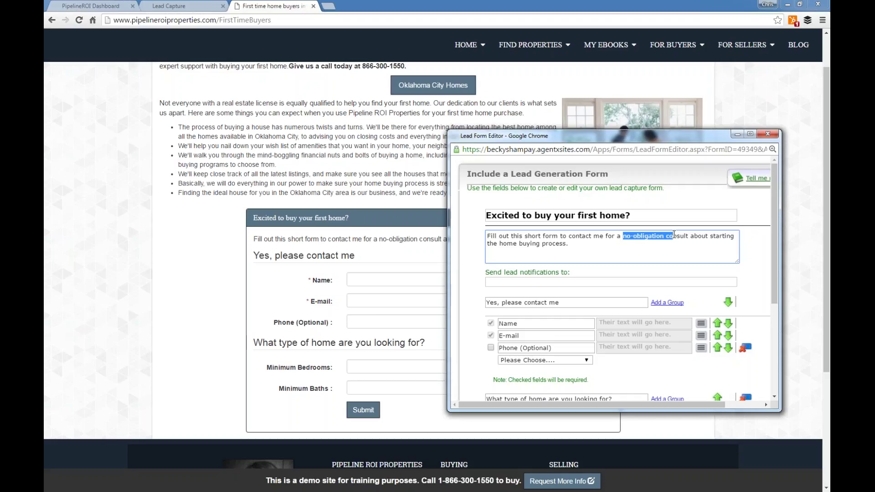
drag(674, 234, 689, 237)
click(689, 247)
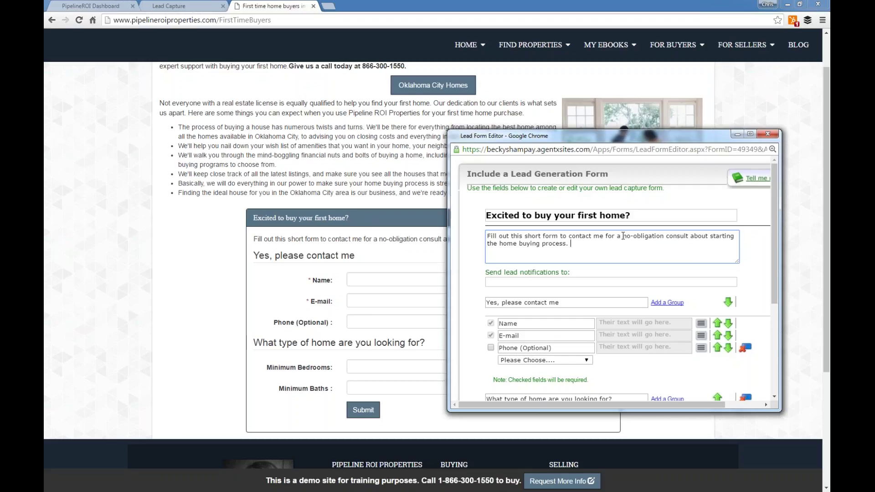
drag(623, 235, 687, 230)
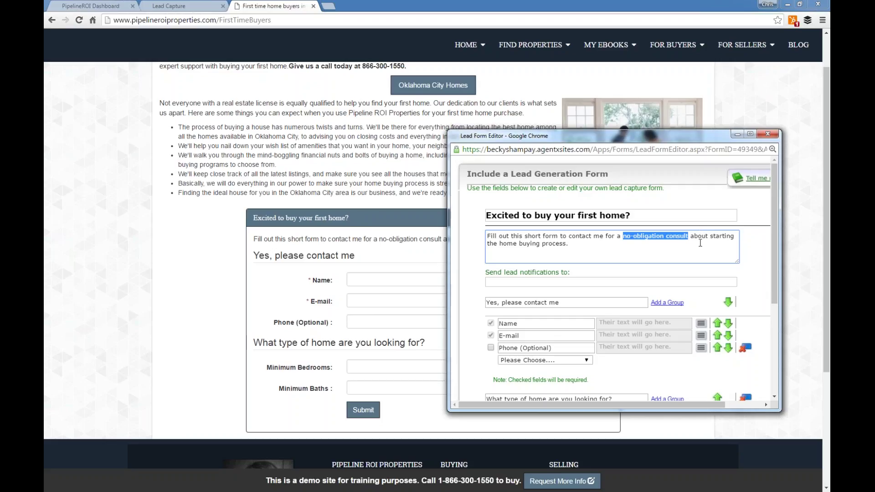
click(698, 243)
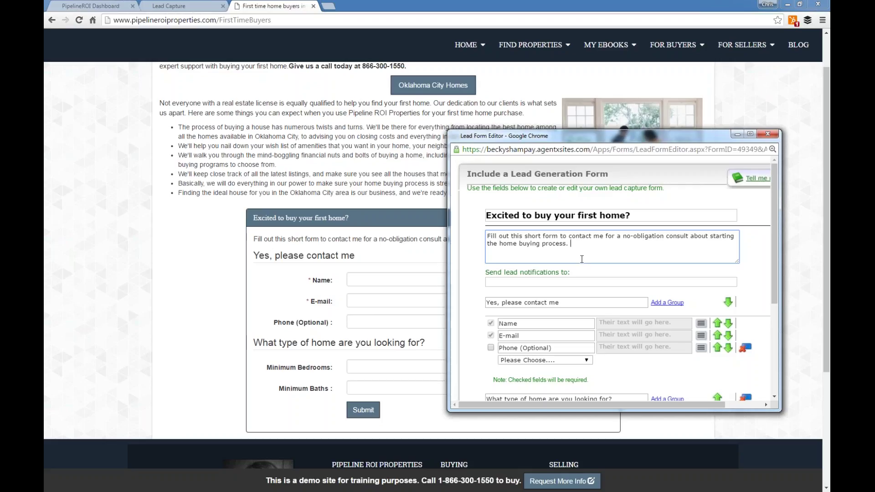
Step: Review the form's field groups against the live page, including the "Yes, please contact me" group title
scroll(565, 273, down, 1)
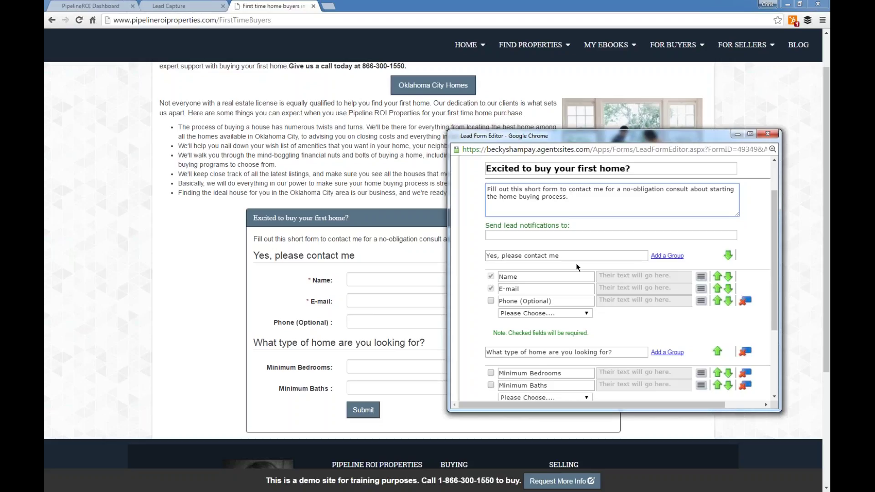
scroll(597, 278, down, 2)
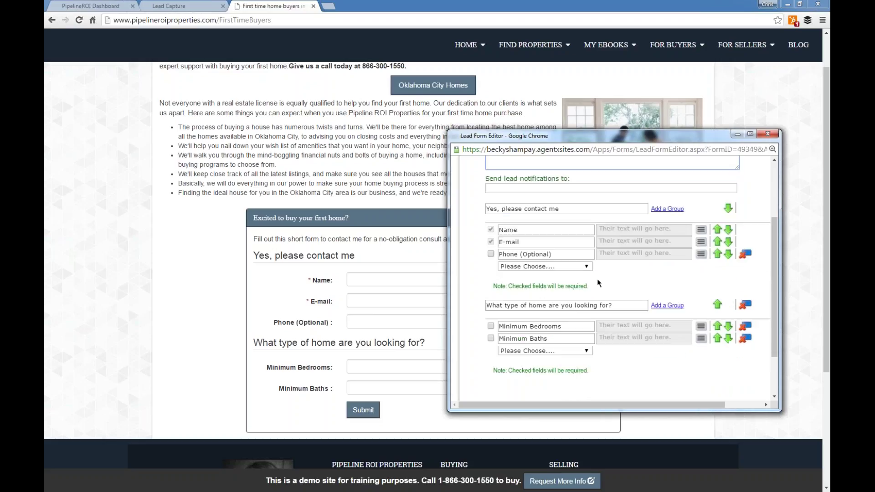
scroll(615, 278, up, 3)
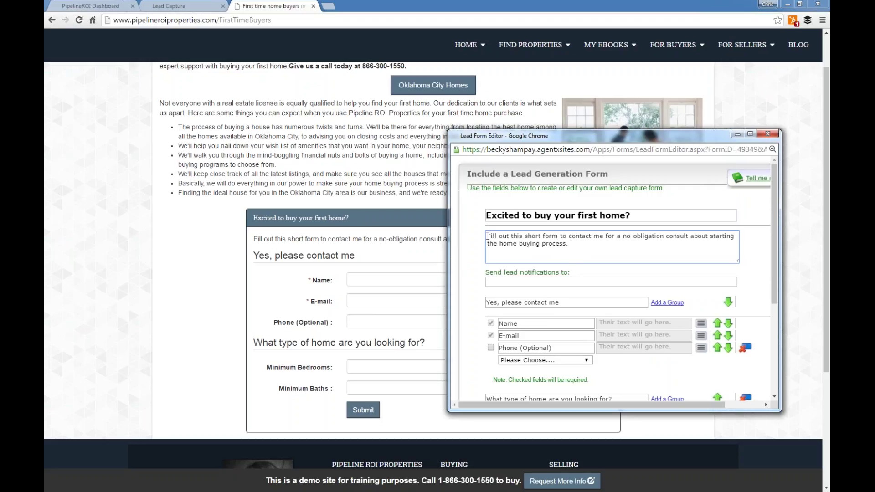
scroll(481, 292, down, 1)
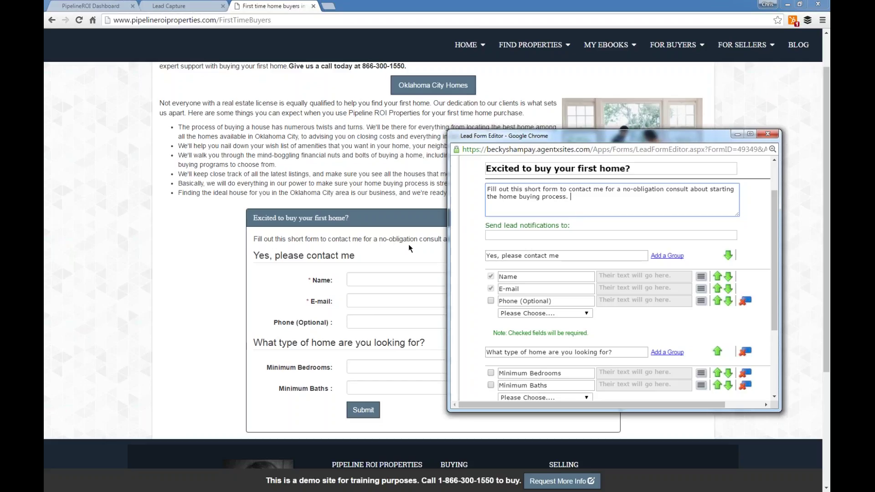
scroll(533, 243, down, 2)
scroll(533, 242, up, 1)
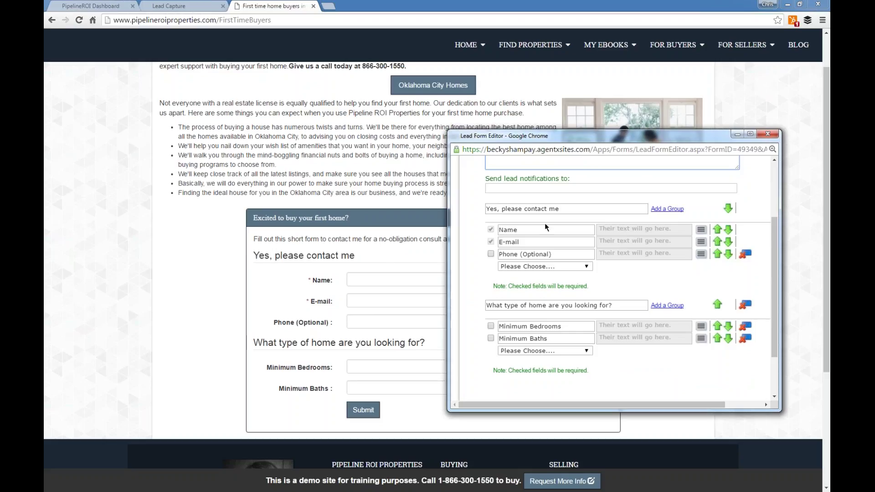
click(562, 208)
triple_click(547, 209)
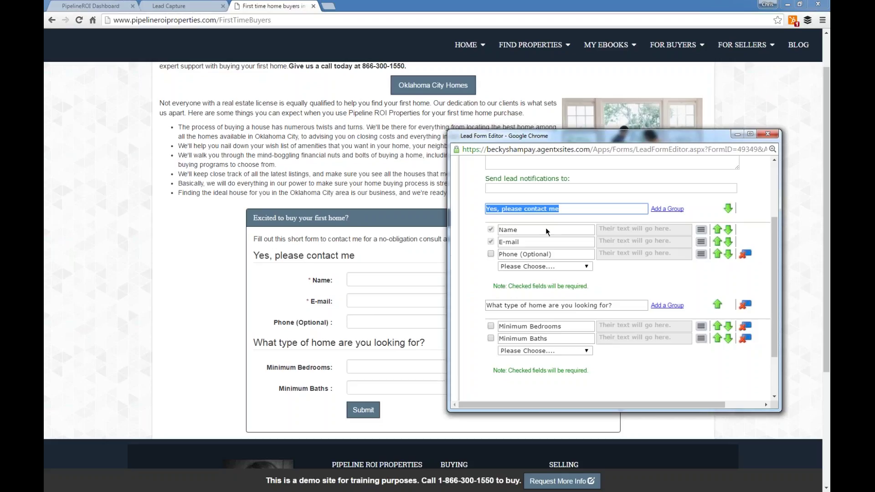
click(576, 209)
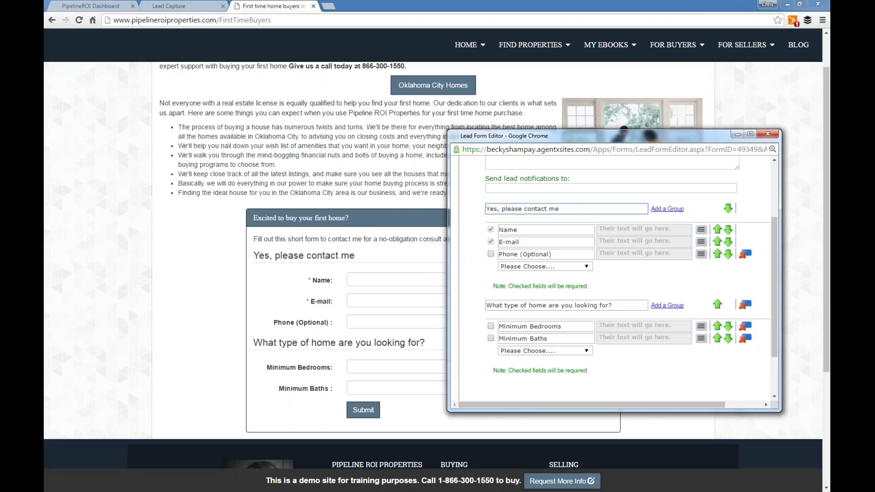
Step: Examine the Name, E-mail and Phone (Optional) field labels, focusing on the "(Optional)" wording
click(500, 230)
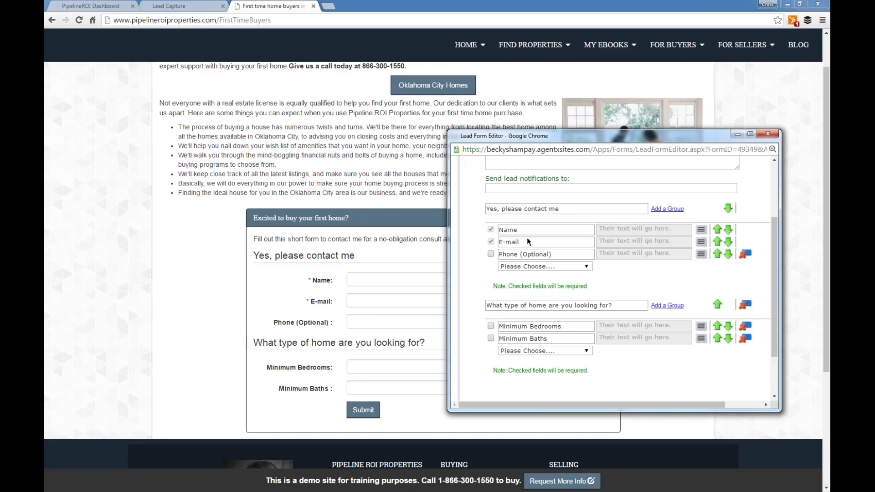
double_click(504, 231)
click(501, 230)
double_click(511, 232)
click(550, 255)
drag(561, 254, 519, 252)
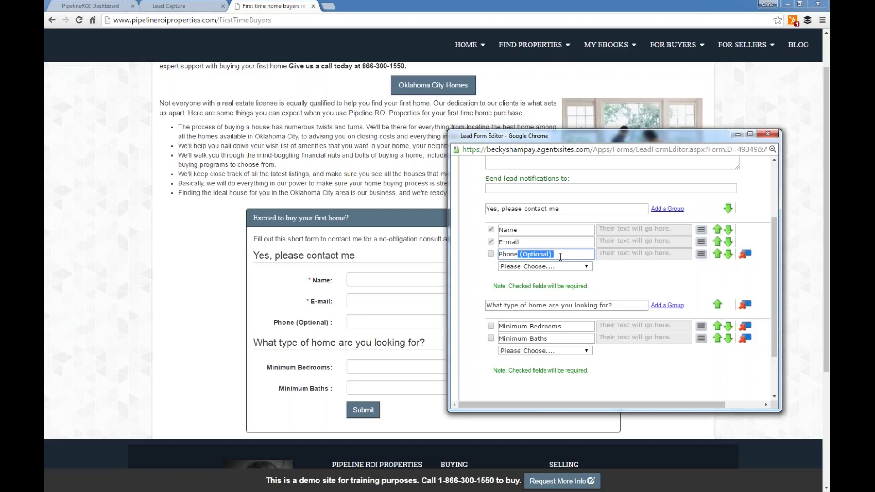
click(560, 255)
drag(560, 255, 496, 255)
click(560, 256)
click(517, 255)
drag(522, 254, 557, 253)
click(562, 256)
Step: Add a City field to the "Yes, please contact me" group
click(567, 267)
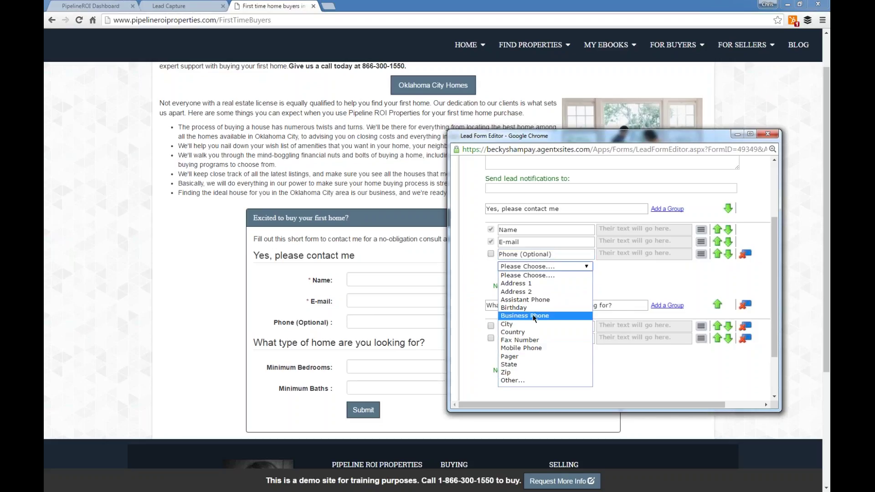
click(534, 325)
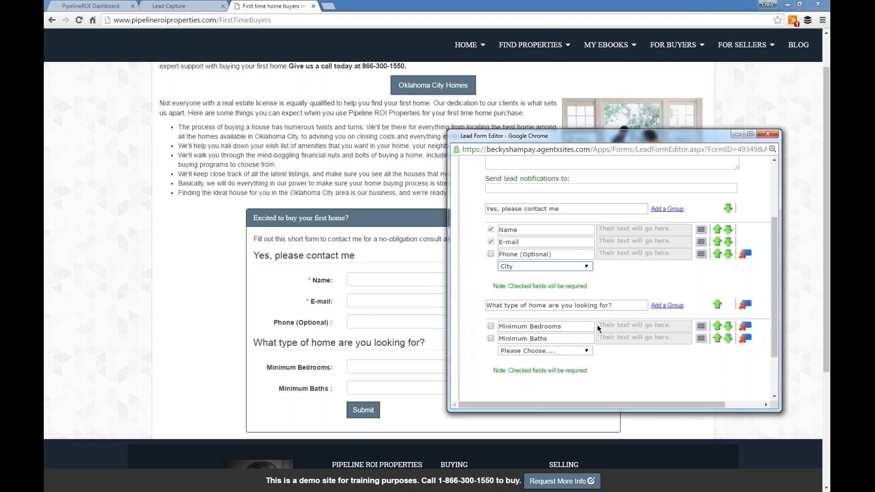
scroll(570, 296, up, 2)
scroll(581, 286, down, 3)
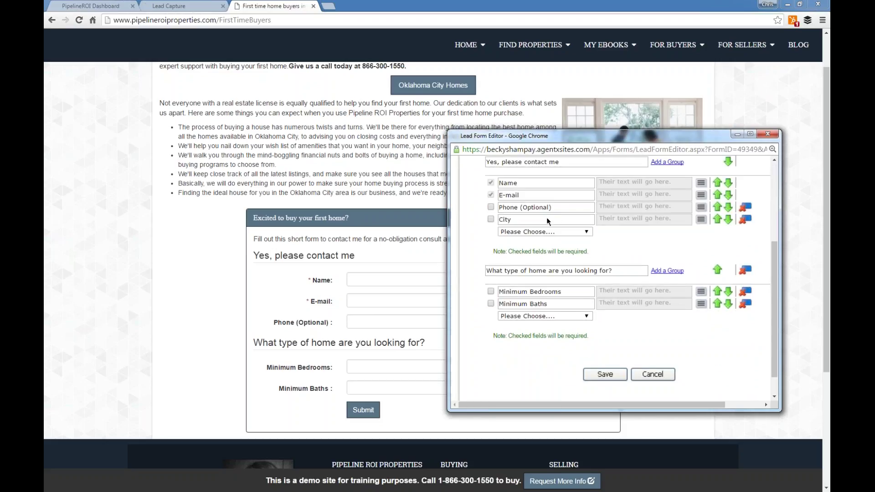
double_click(517, 221)
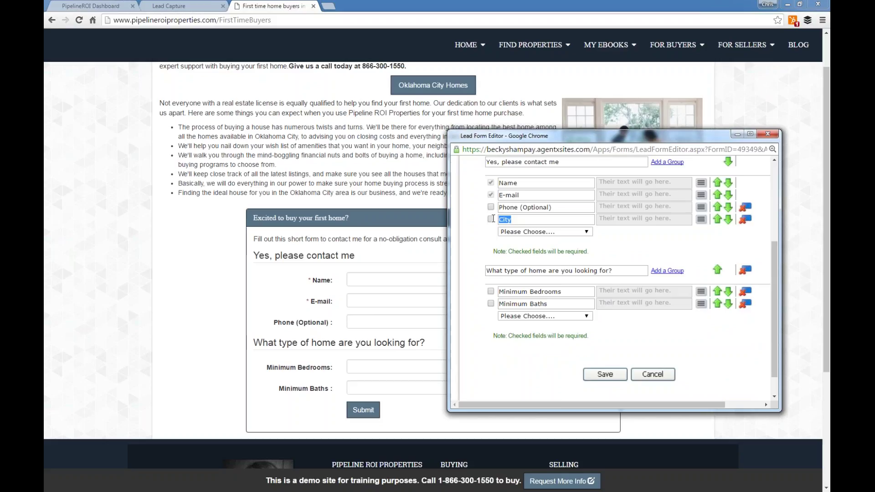
Step: Add a custom field with a blank label to the "Yes, please contact me" group and move it above City
click(545, 232)
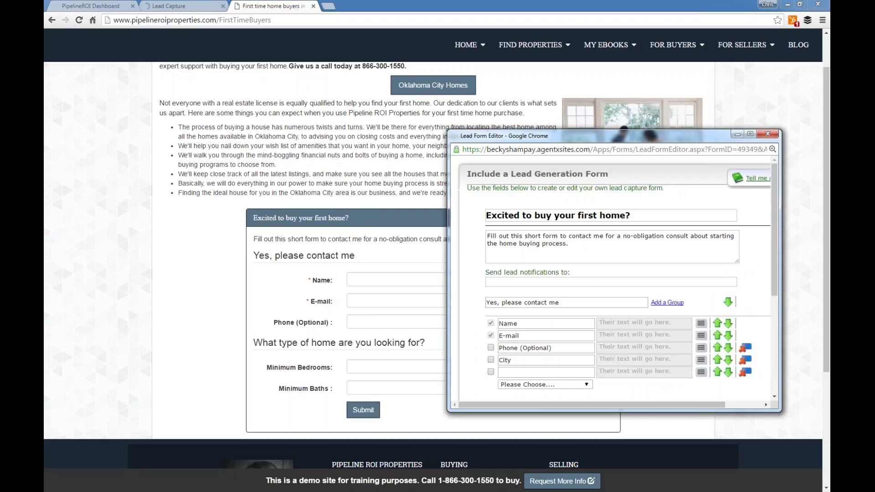
scroll(520, 231, down, 3)
click(520, 233)
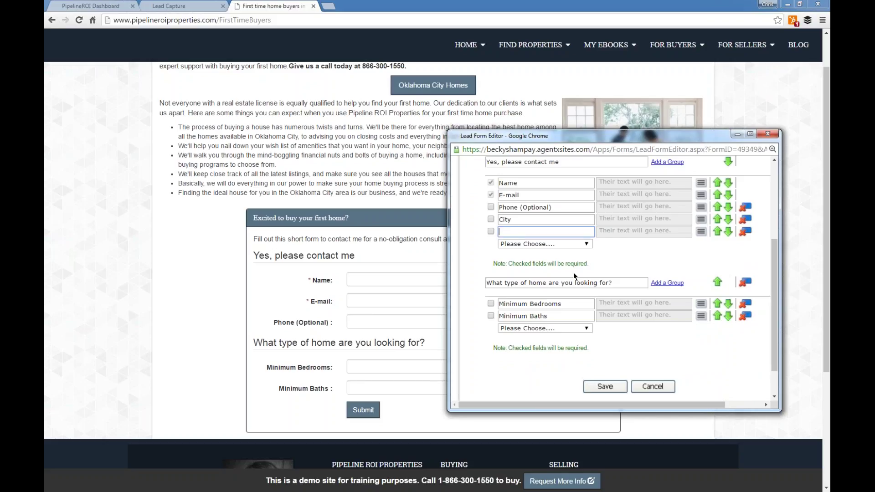
text(O)
key(BackSpace)
click(719, 234)
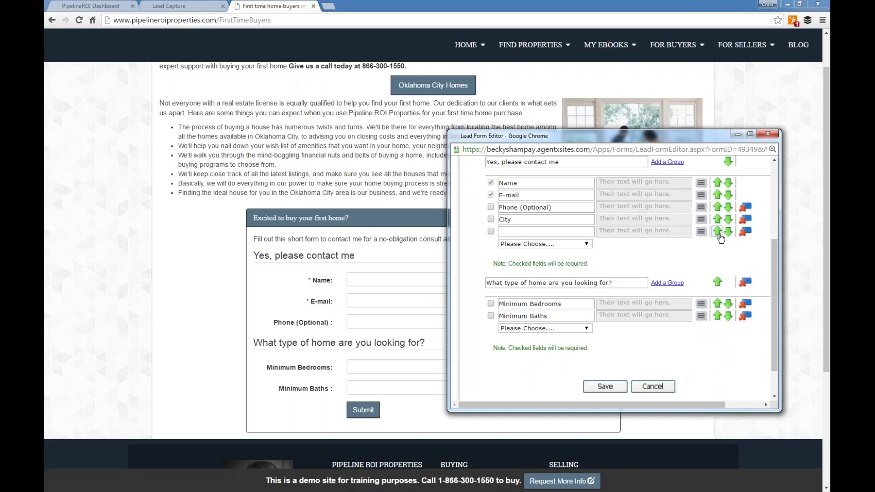
scroll(678, 347, down, 2)
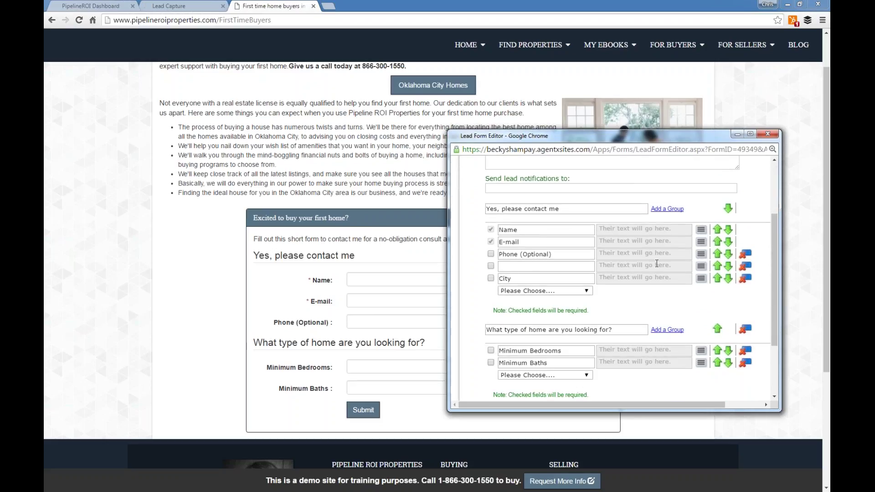
Step: Remove the blank custom field and the City field from the "Yes, please contact me" group
click(745, 266)
click(746, 360)
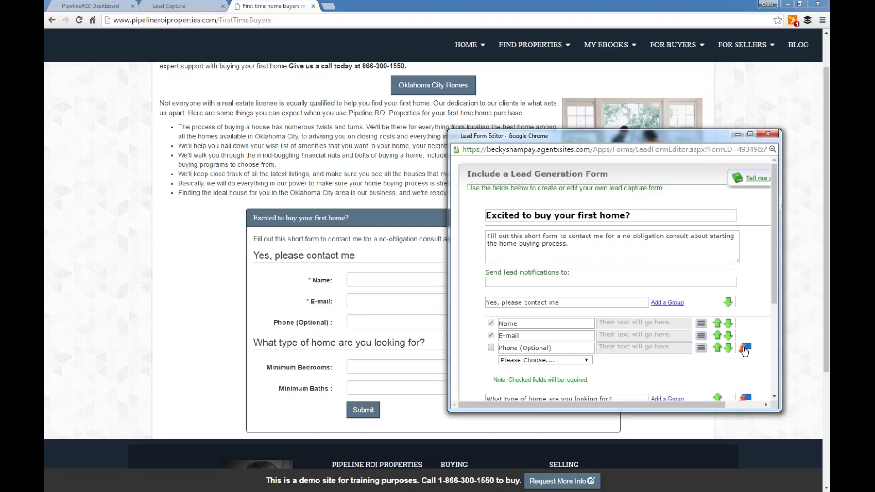
Step: Expand the Phone (Optional) field's answer area to multiple lines and return it to a single line
scroll(698, 328, down, 3)
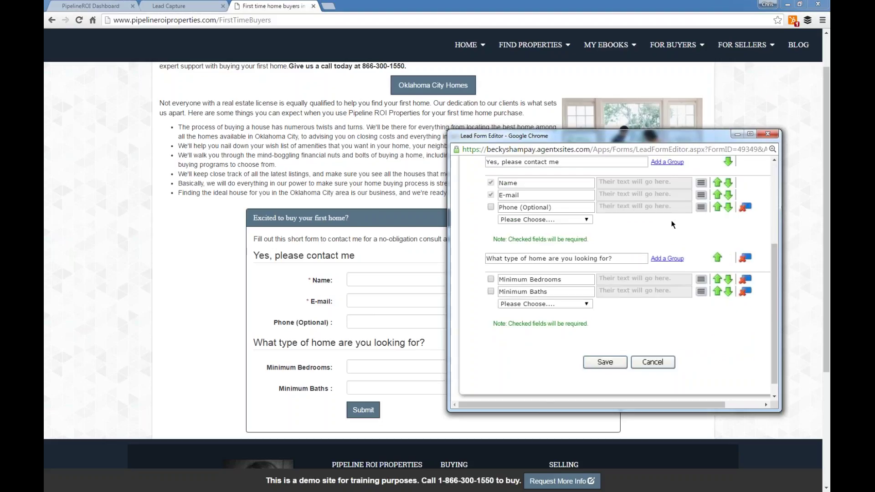
scroll(648, 249, up, 1)
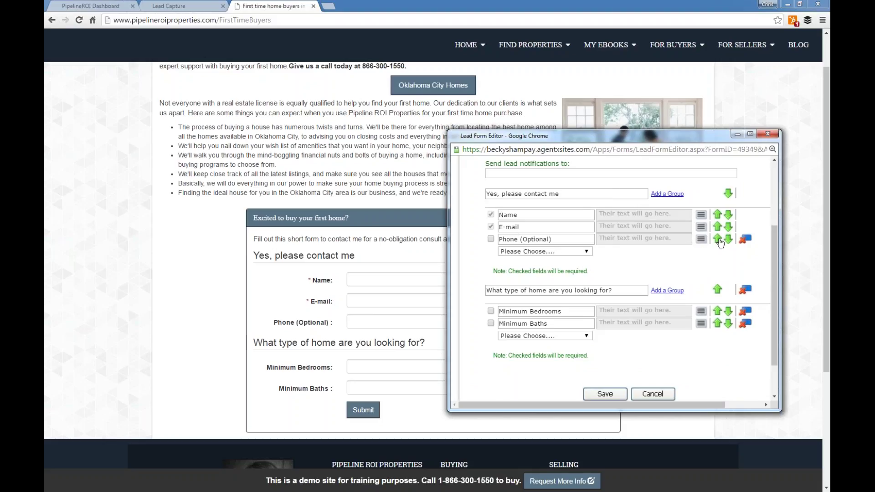
click(699, 239)
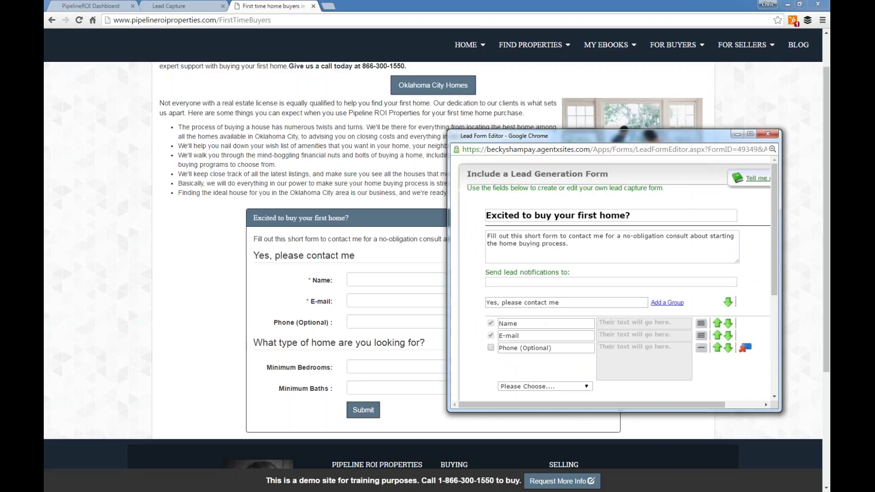
scroll(634, 237, down, 3)
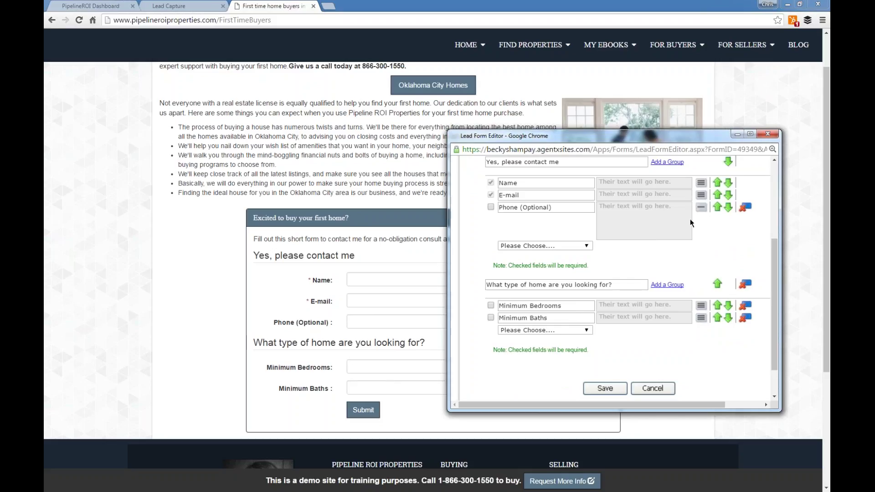
click(701, 208)
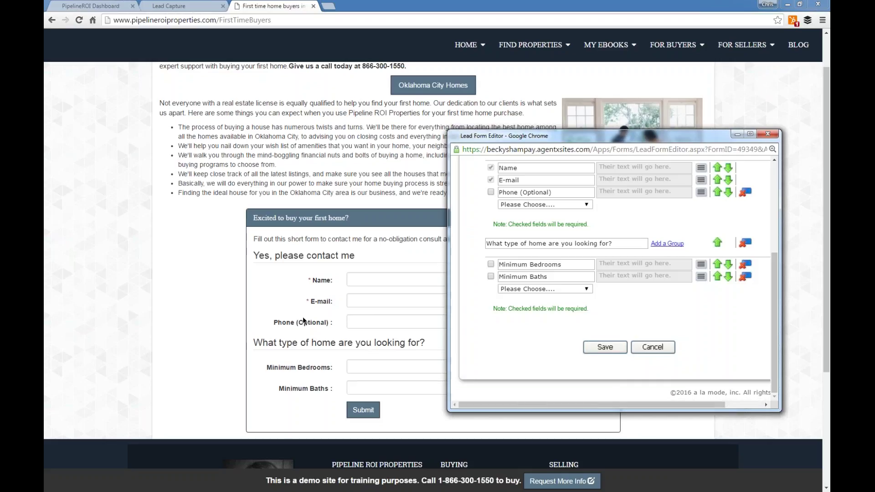
Step: Save the "Excited to buy your first home?" lead form
click(606, 348)
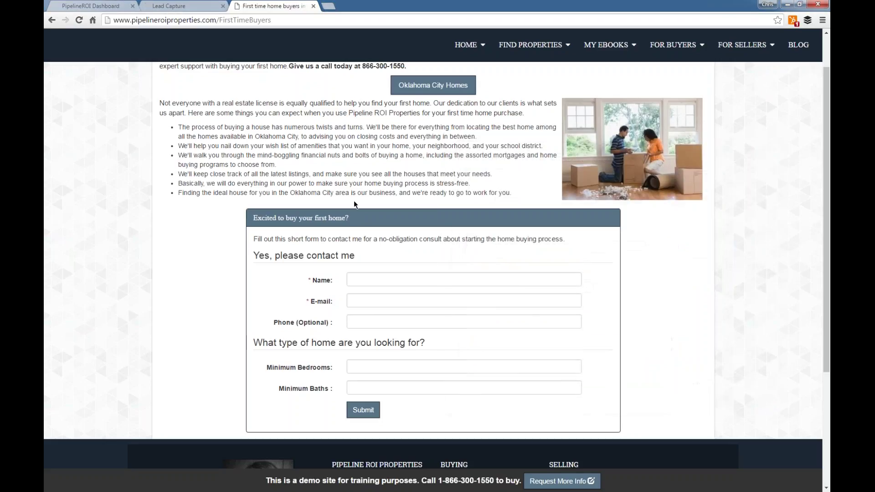
Step: Examine the embedded form and contact group settings of the 9 Steps to Owning page in Lead Capture PowerView, leaving them unchanged
click(201, 6)
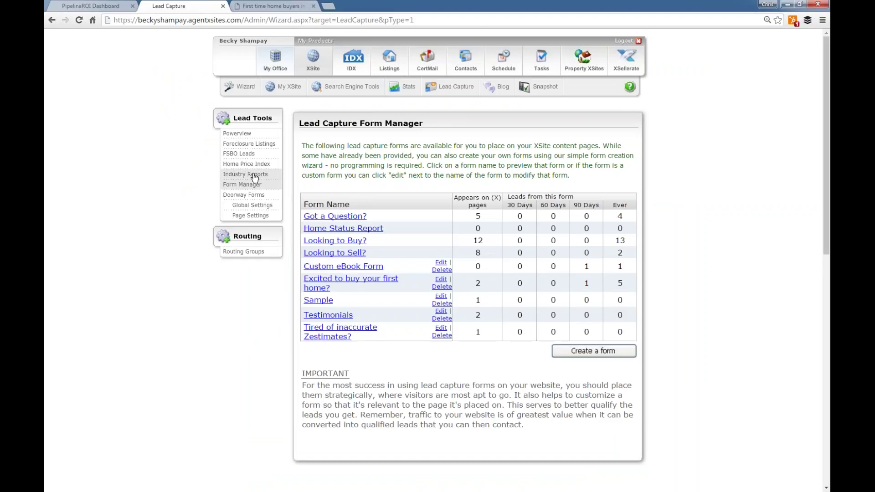
click(235, 133)
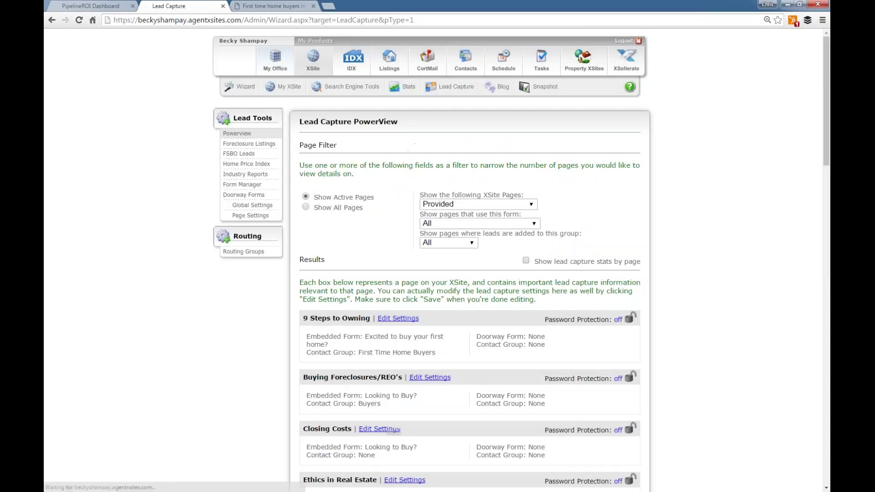
scroll(398, 293, down, 2)
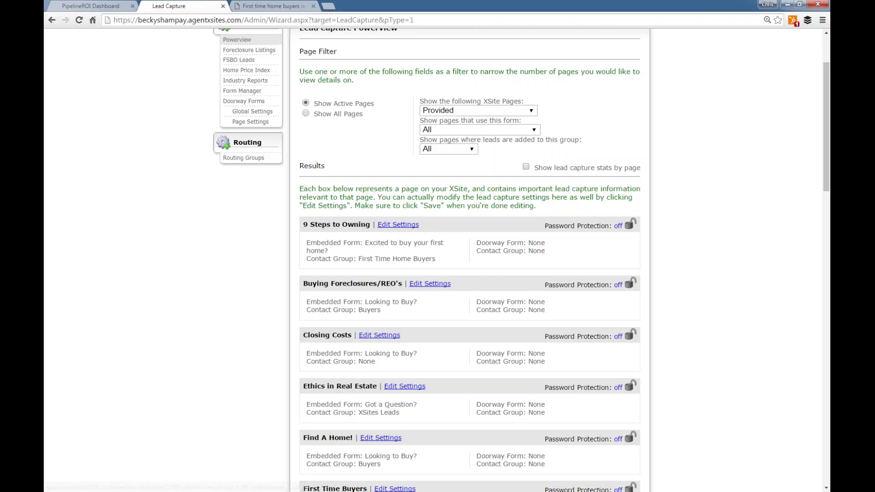
click(388, 225)
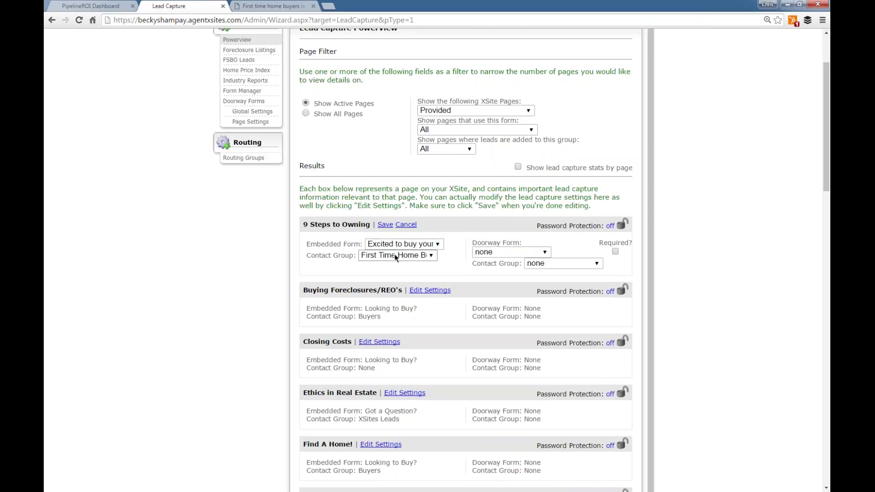
click(411, 226)
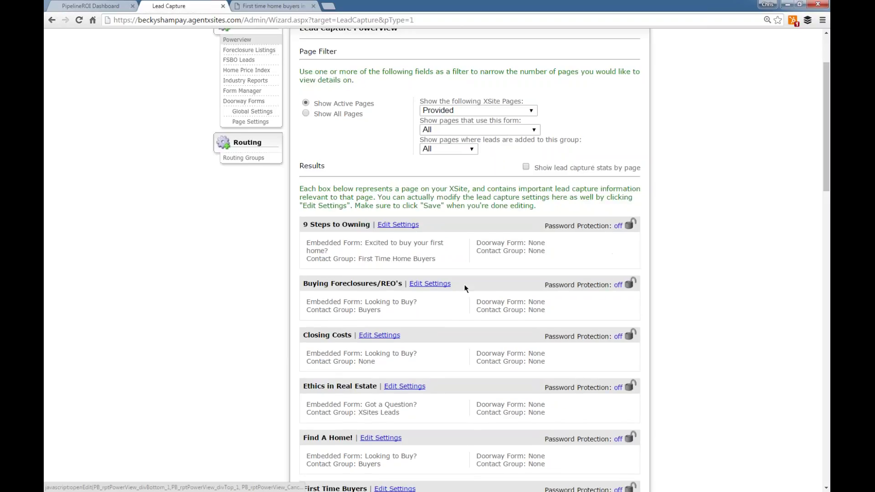
Step: Open the My Content page list in the website wizard
scroll(414, 269, up, 2)
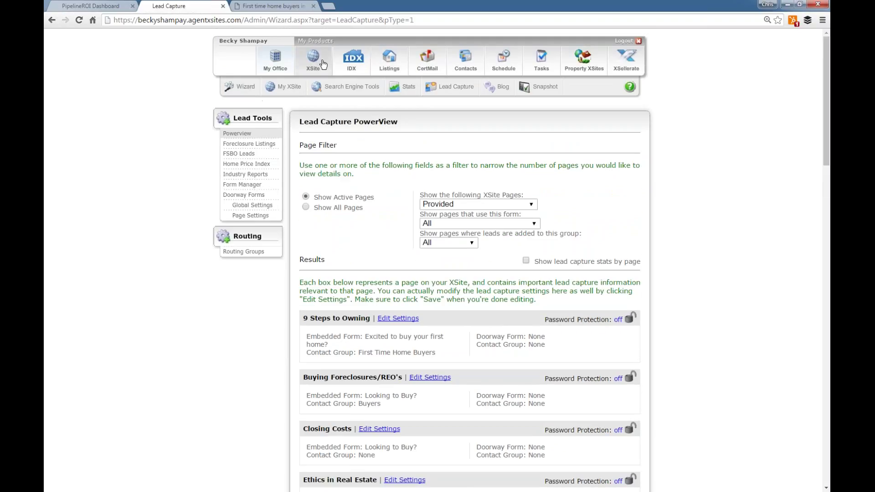
click(231, 93)
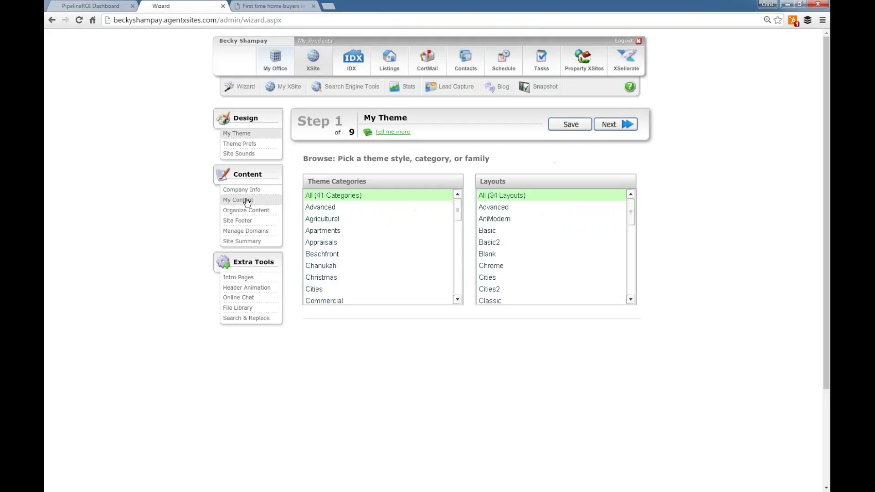
click(243, 200)
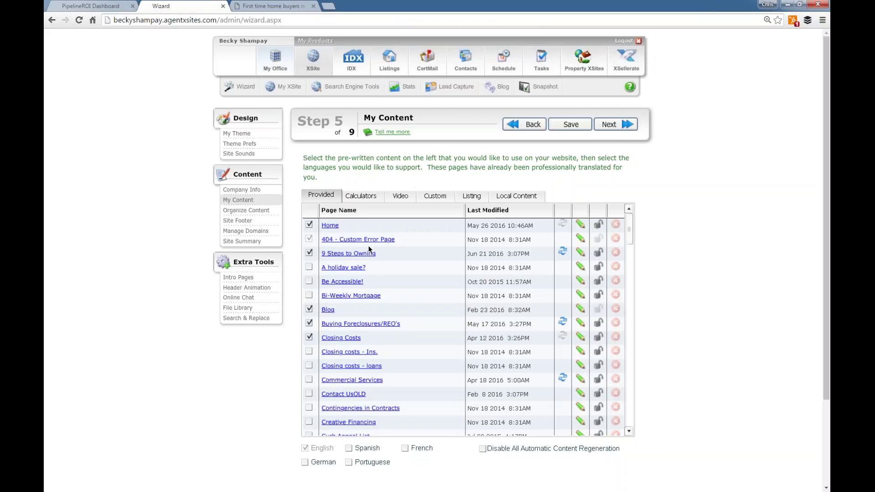
Step: Examine the Publish tools on the PipelineROI Dashboard for the Website content page option
click(91, 5)
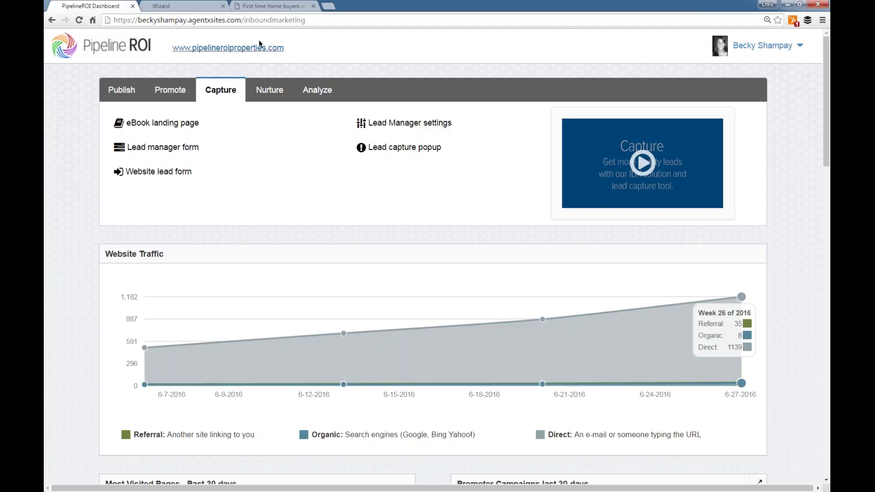
click(201, 5)
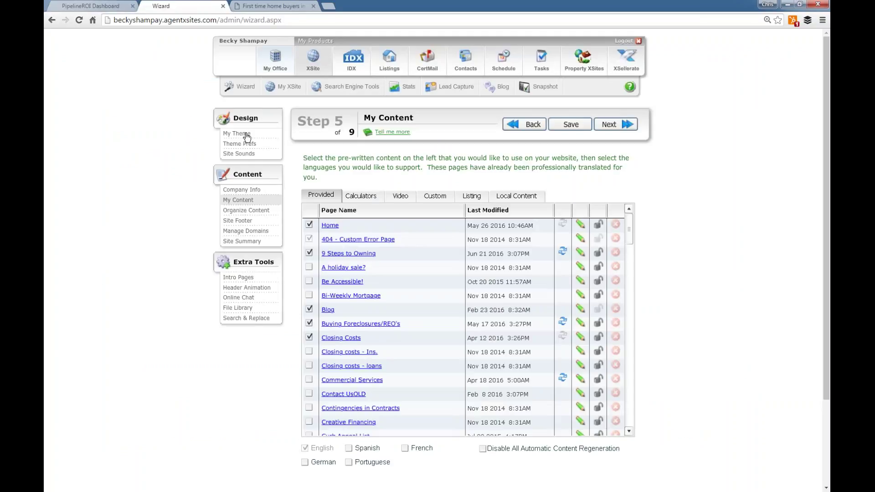
click(108, 6)
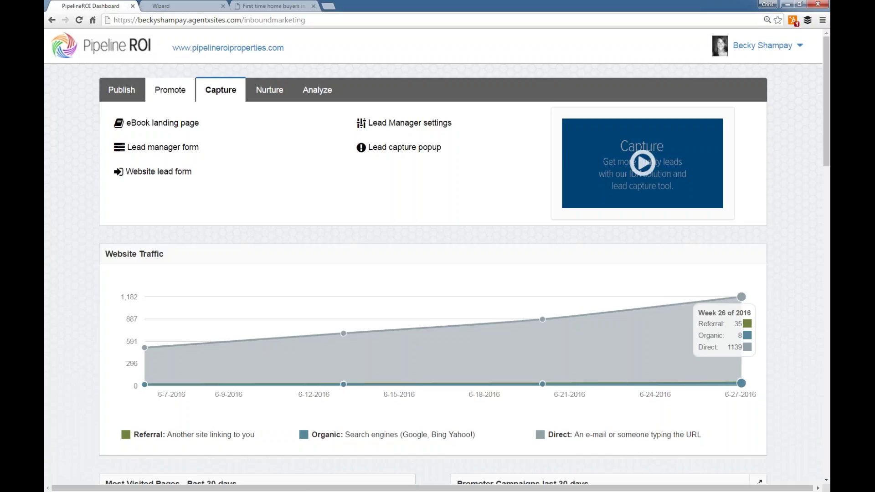
click(125, 92)
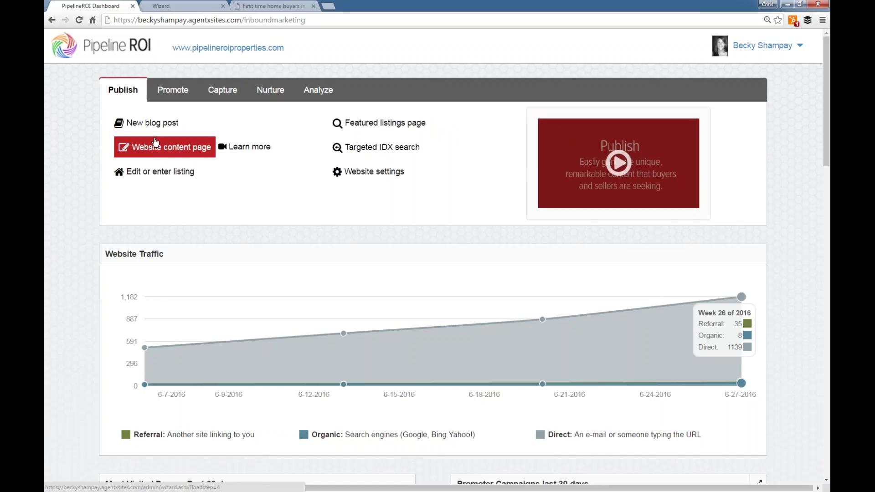
Step: Return to My Content in the wizard and review the full list of custom pages
key(ctrl+Tab)
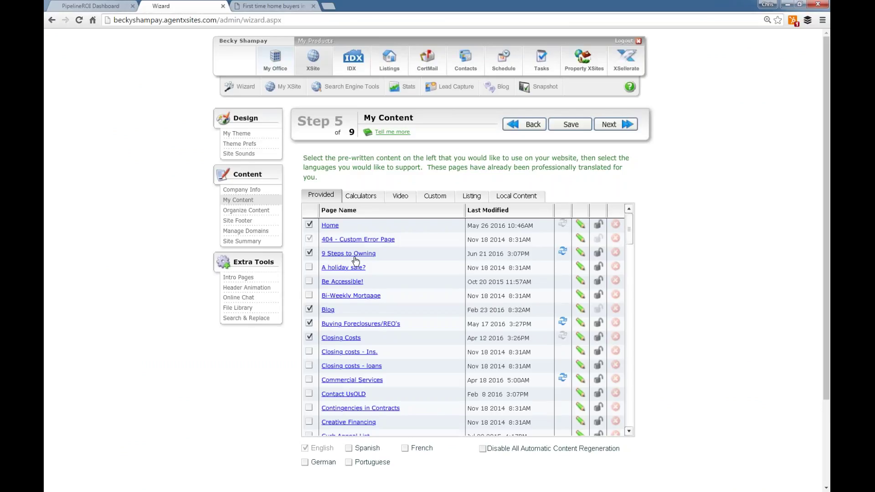
click(437, 197)
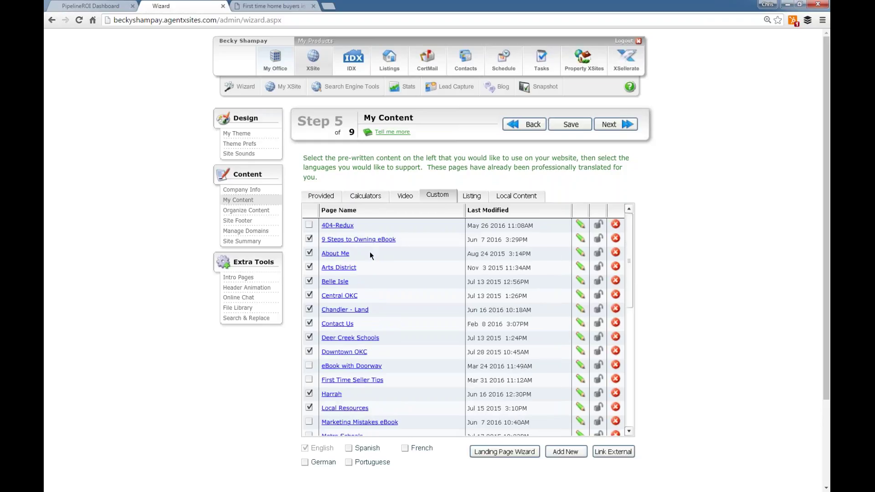
scroll(393, 280, down, 1)
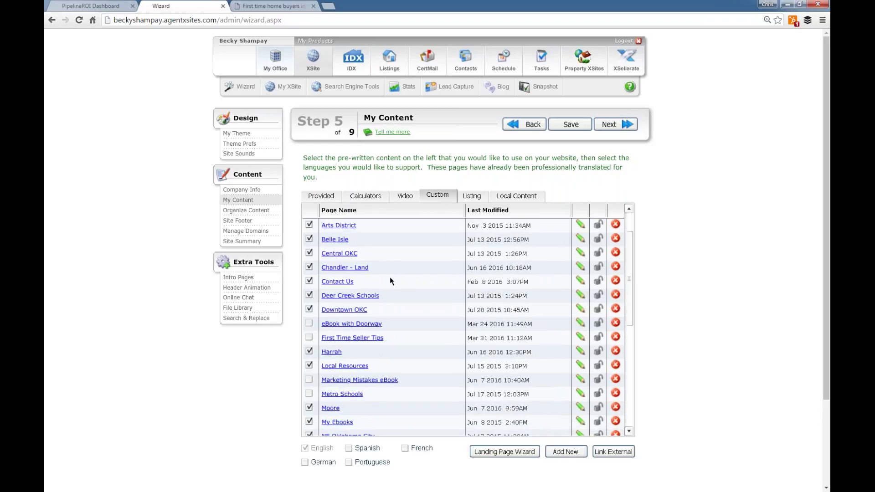
scroll(390, 281, down, 1)
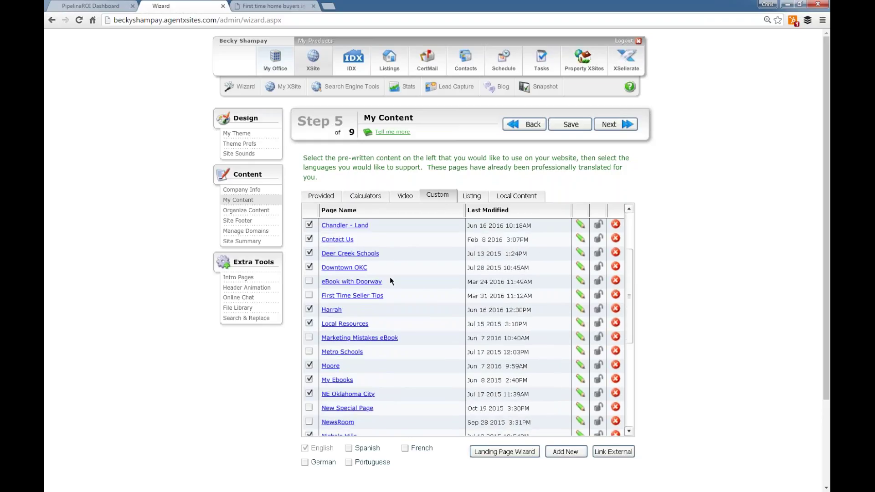
scroll(390, 281, down, 1)
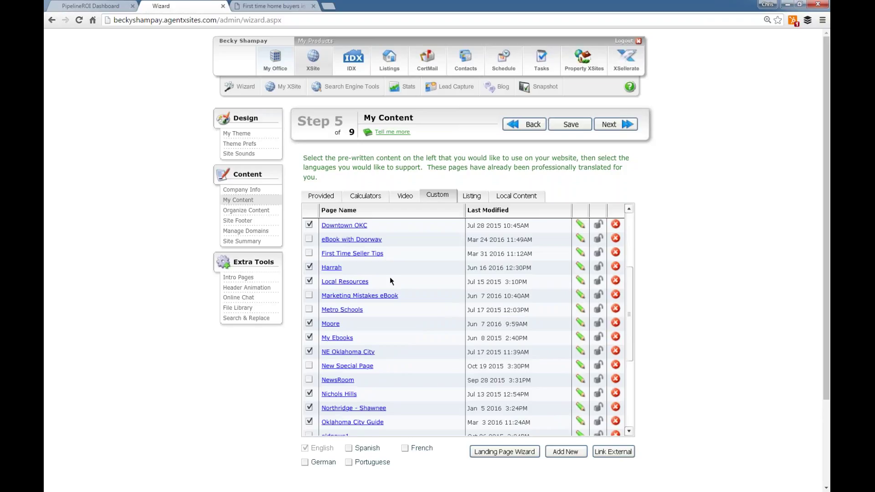
scroll(391, 281, down, 1)
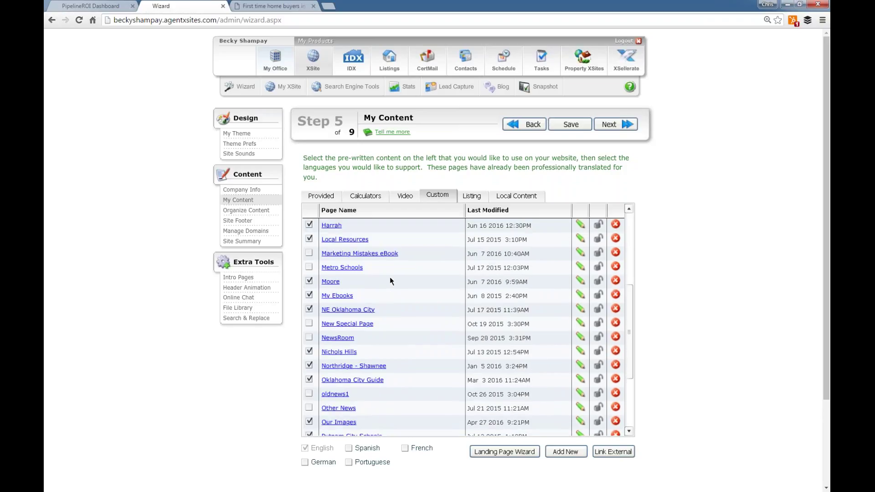
scroll(390, 281, down, 1)
scroll(391, 281, down, 1)
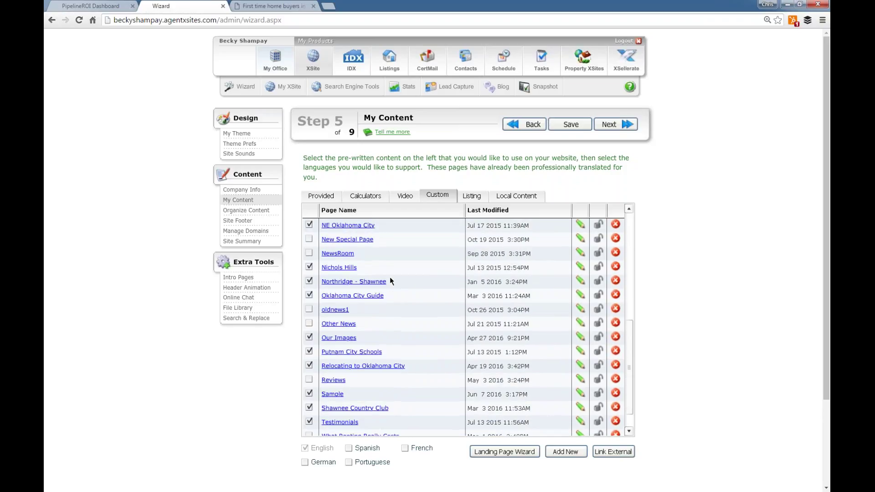
scroll(391, 281, down, 1)
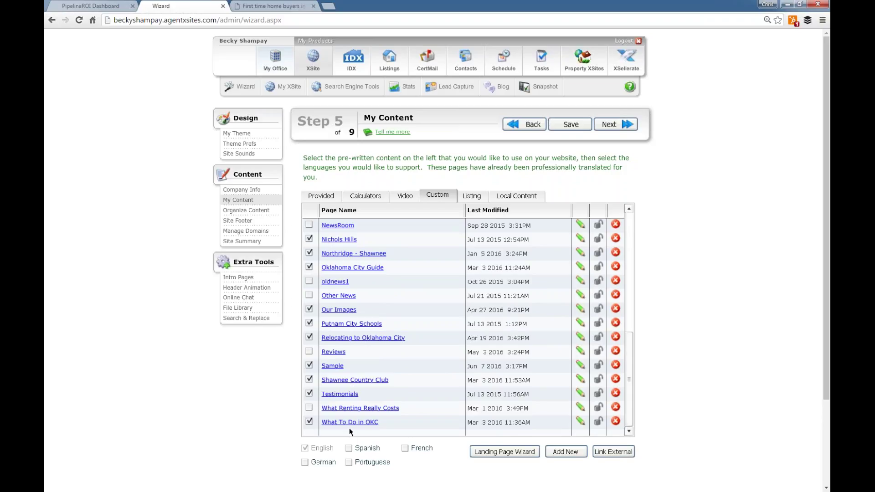
Step: View the "What Renting Really Costs" eBook landing page settings and close them without changes
click(361, 408)
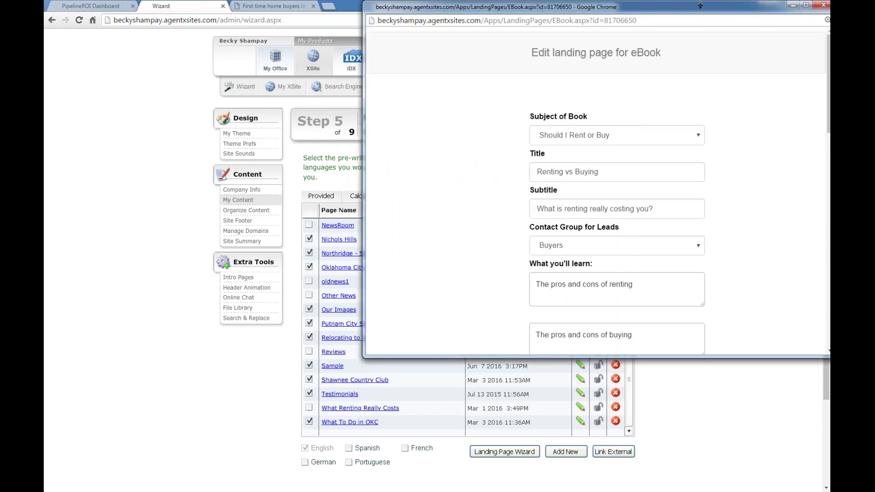
drag(699, 3, 576, 24)
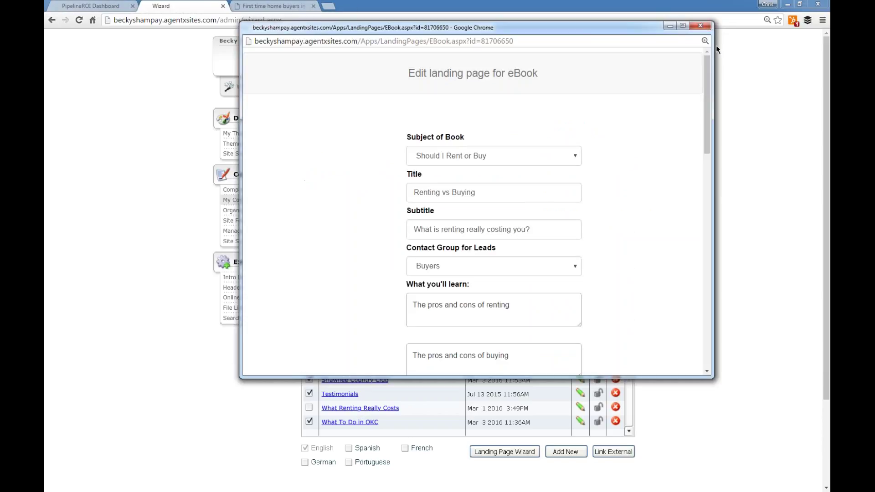
click(701, 26)
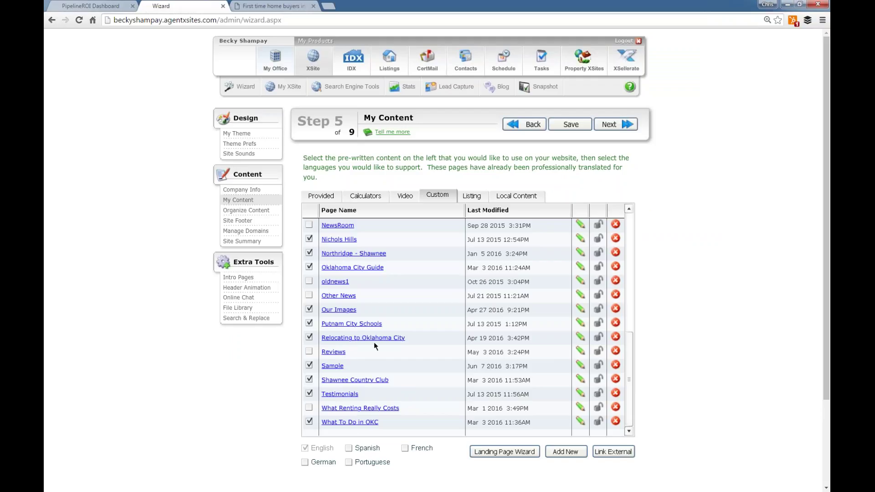
Step: Open the "Relocating to Oklahoma City" custom page for editing and exclude Lead Capture from its Other Page Options
click(392, 344)
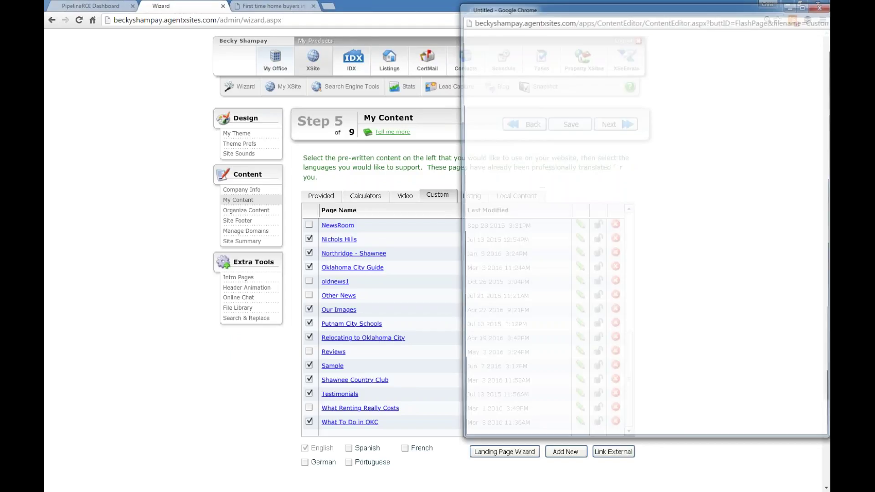
double_click(672, 8)
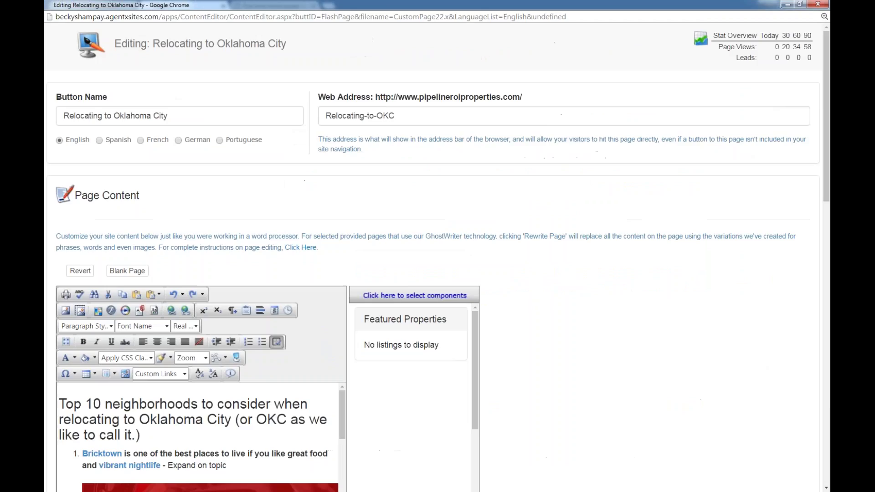
click(799, 4)
scroll(612, 269, down, 15)
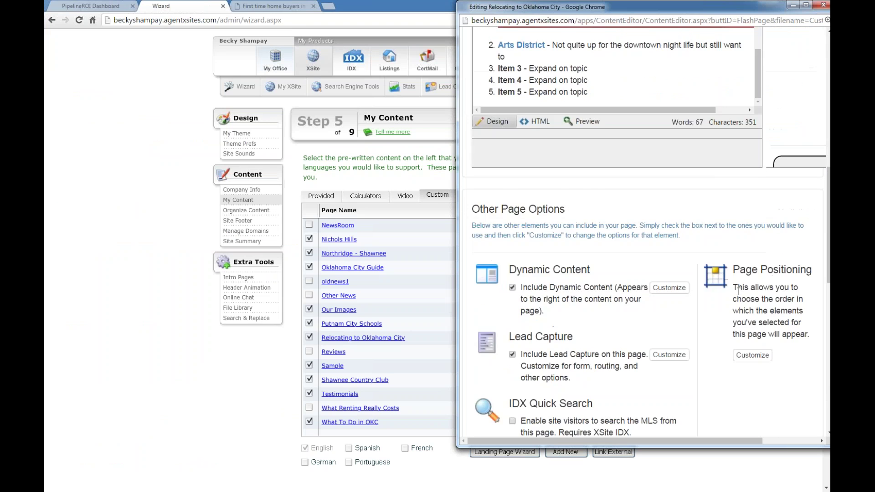
scroll(673, 254, up, 5)
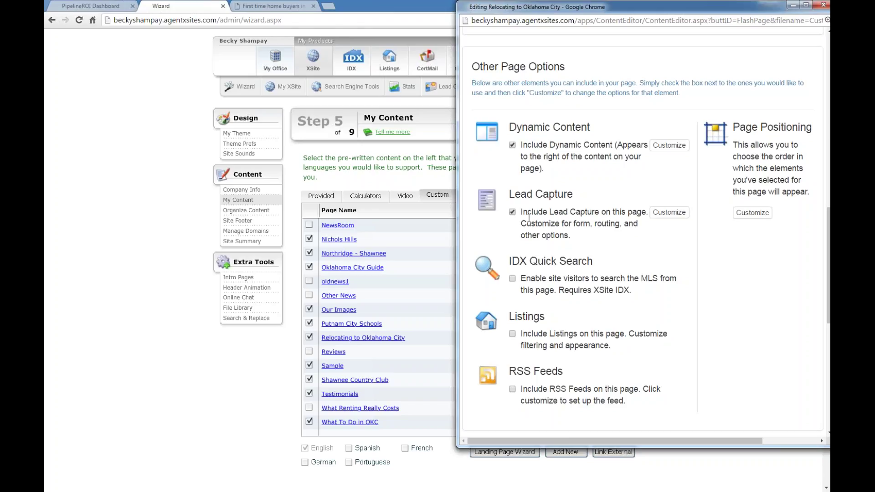
click(514, 213)
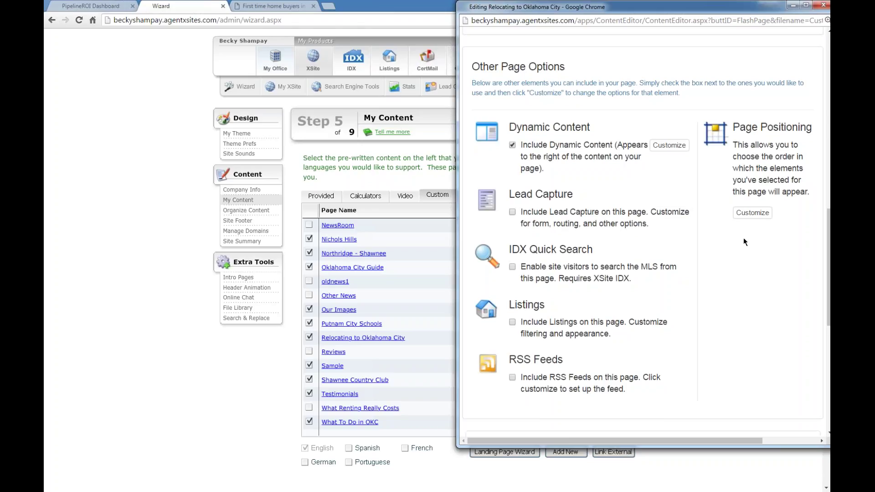
Step: Include Lead Capture on the Relocating to Oklahoma City page and assign the "Excited to buy your first home?" form
click(512, 212)
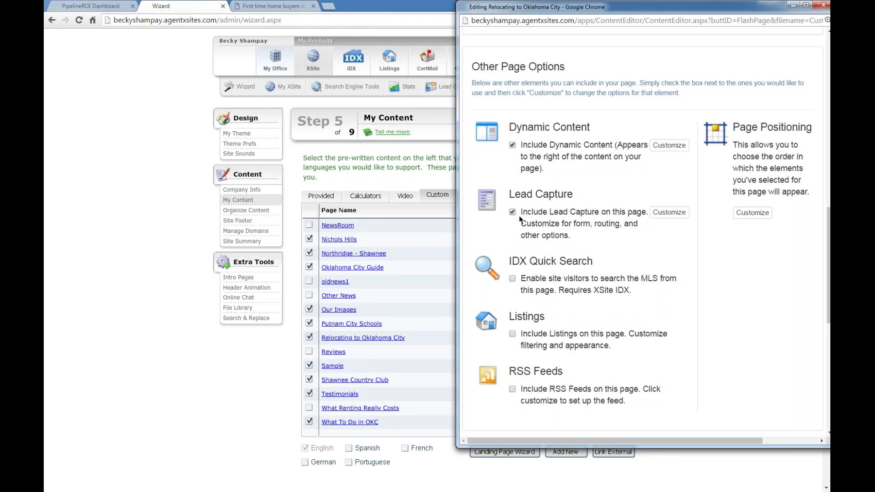
click(669, 212)
drag(704, 20, 569, 31)
click(665, 192)
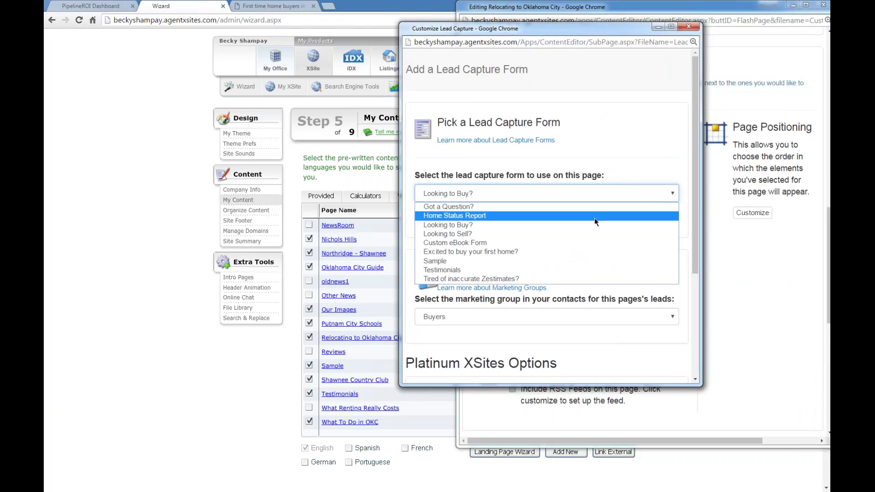
click(545, 250)
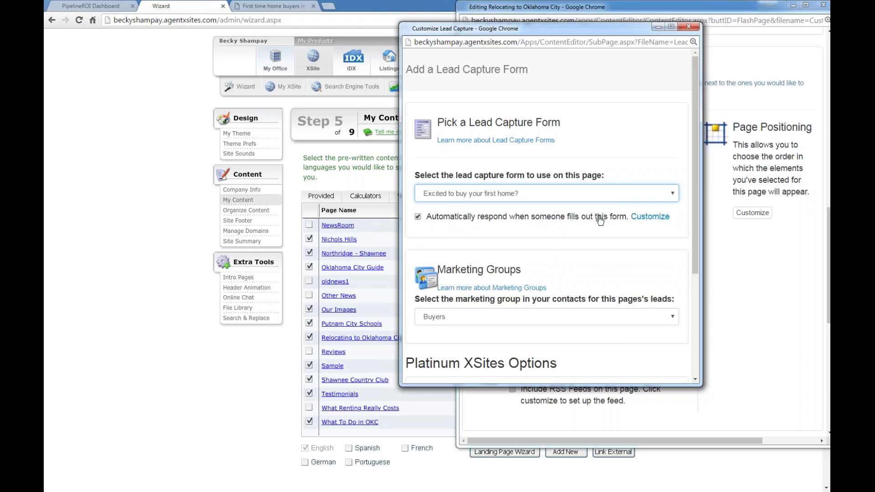
Step: Open the lead form's auto-response for customization and review its message text and signature options
click(653, 218)
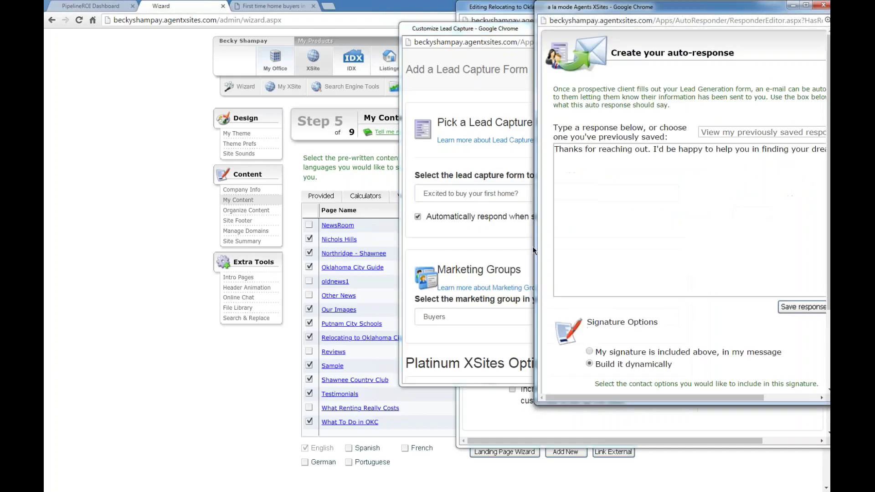
drag(690, 10, 542, 29)
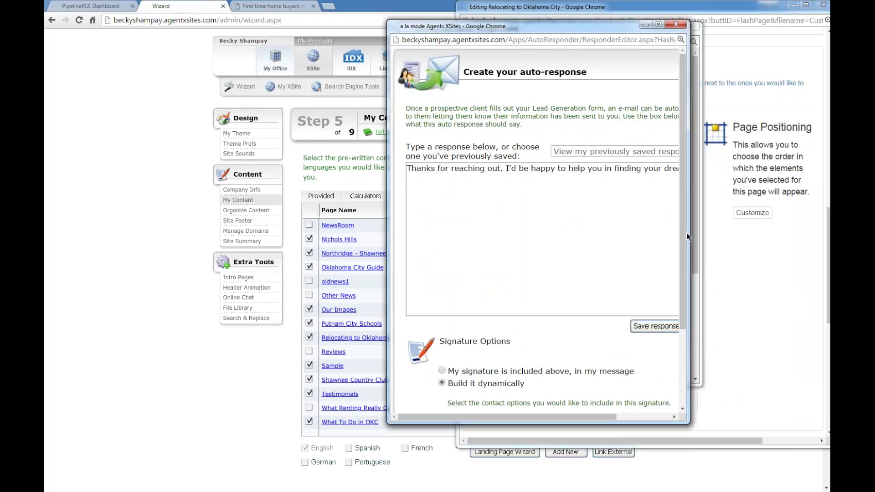
drag(690, 237, 787, 256)
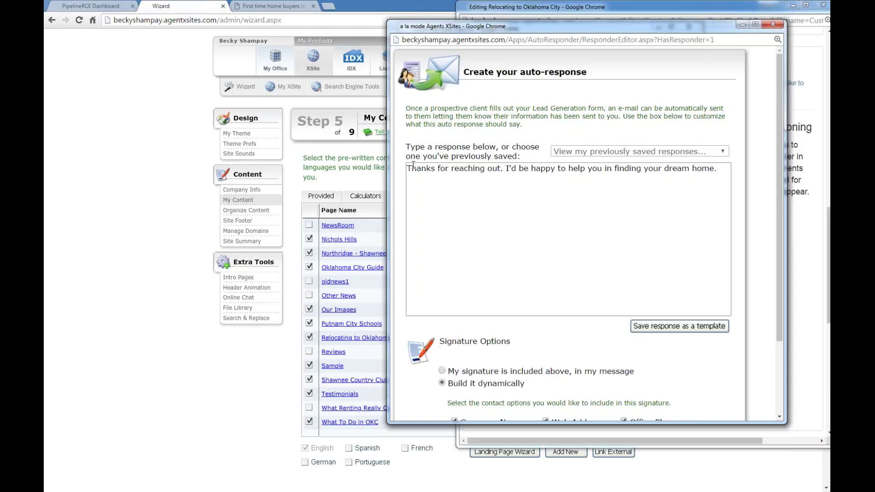
drag(407, 168, 745, 169)
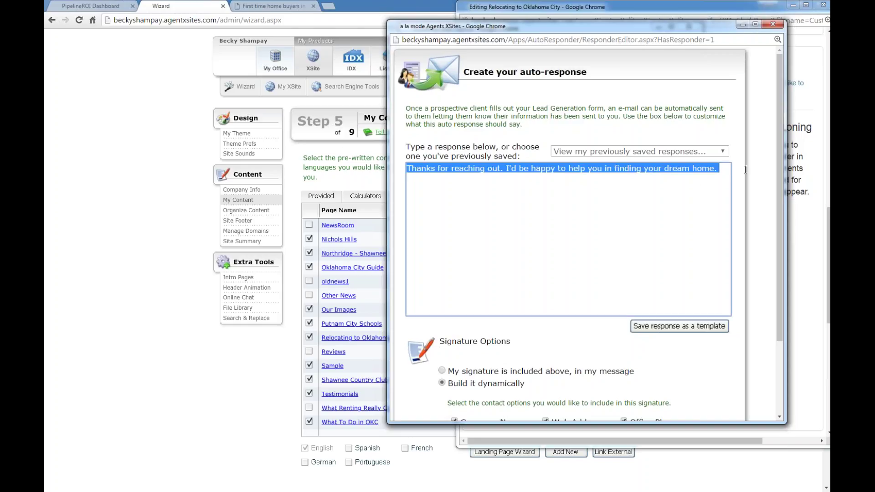
scroll(643, 239, down, 3)
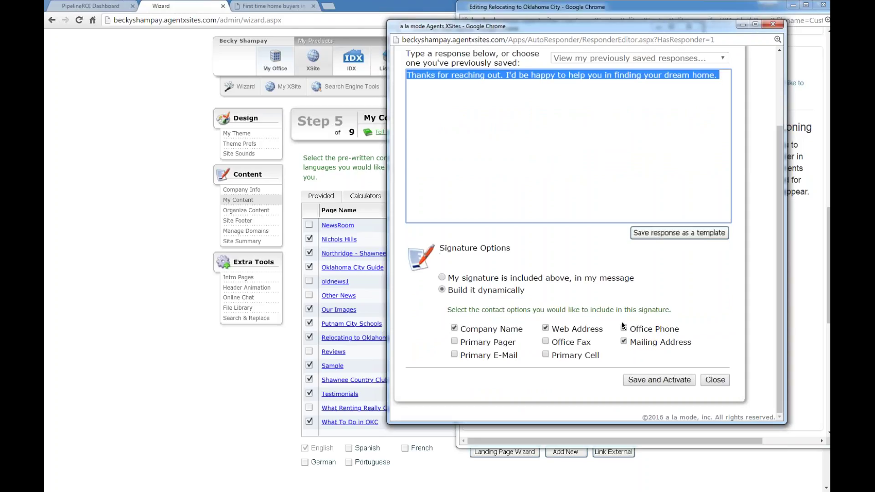
scroll(662, 355, up, 2)
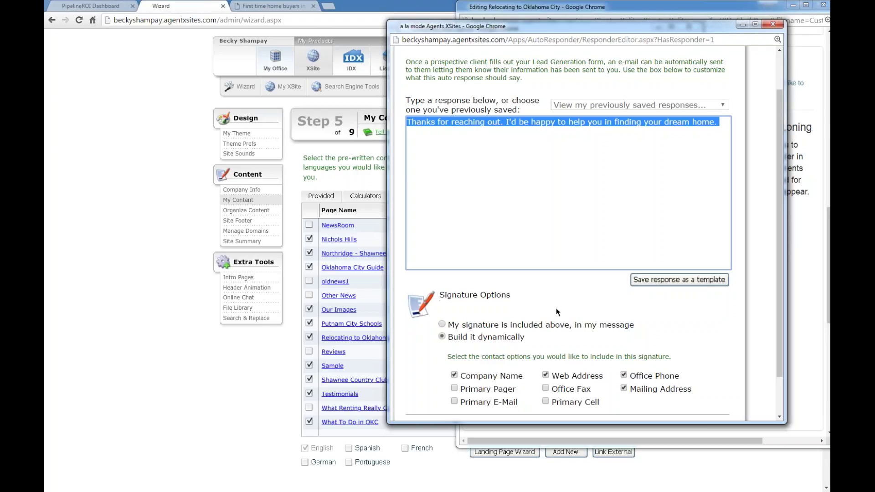
scroll(556, 308, up, 2)
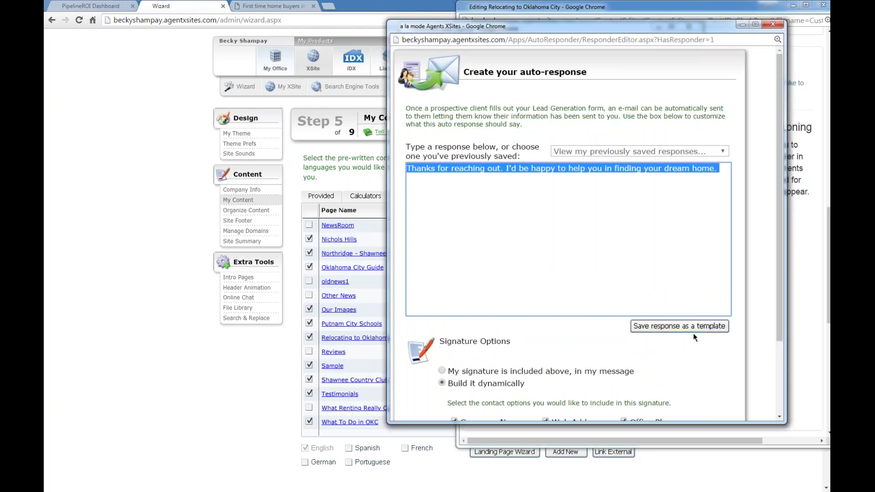
Step: Load the saved "First Time Home Buyer" response as the form's auto-response, then save and activate it
click(722, 152)
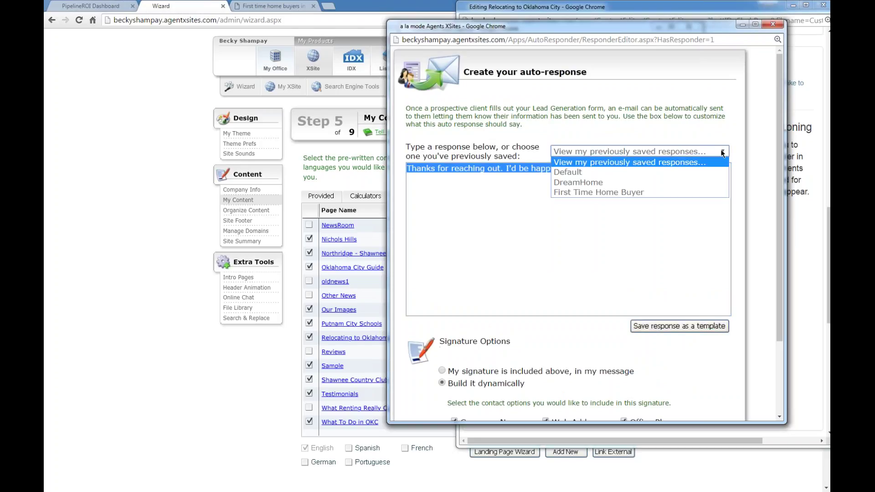
click(628, 192)
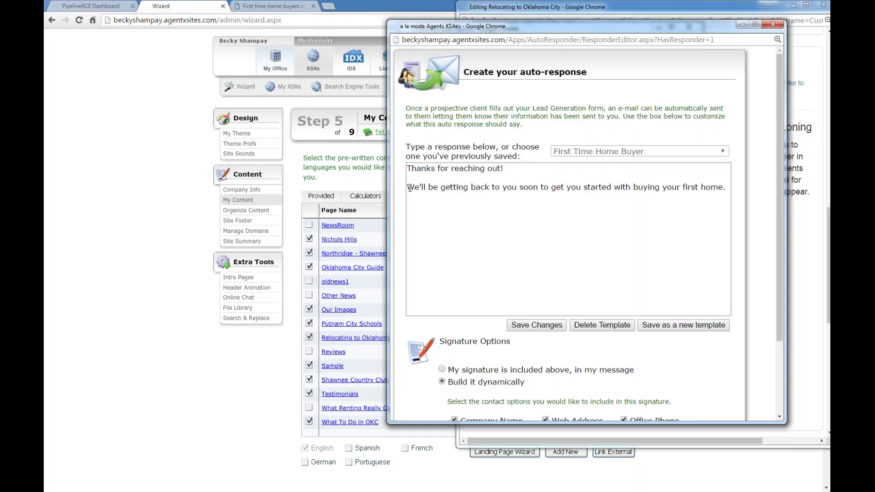
drag(410, 189, 732, 190)
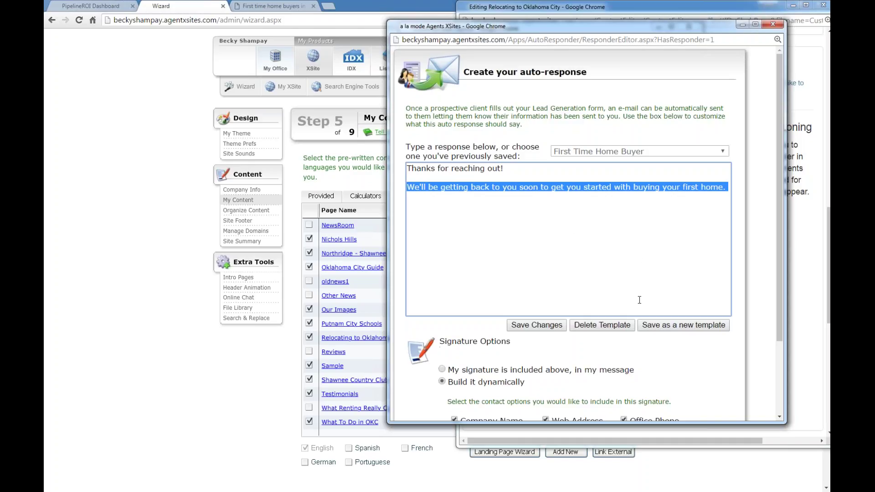
scroll(639, 300, down, 3)
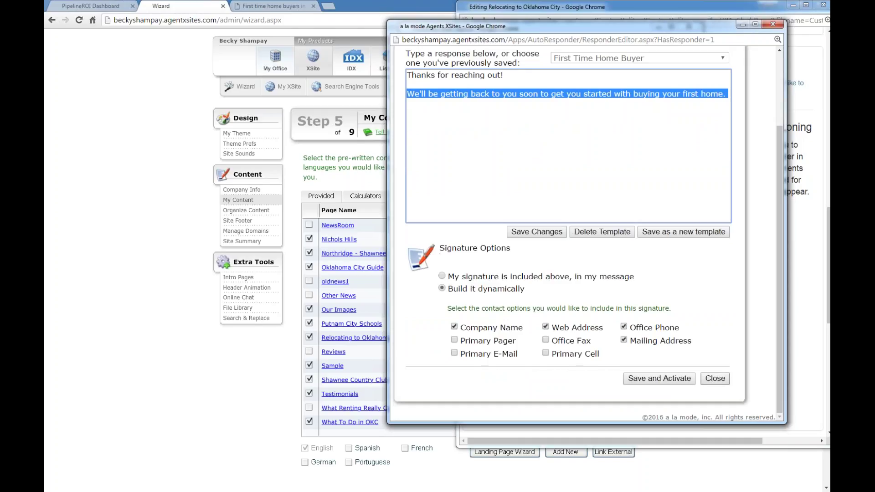
click(659, 379)
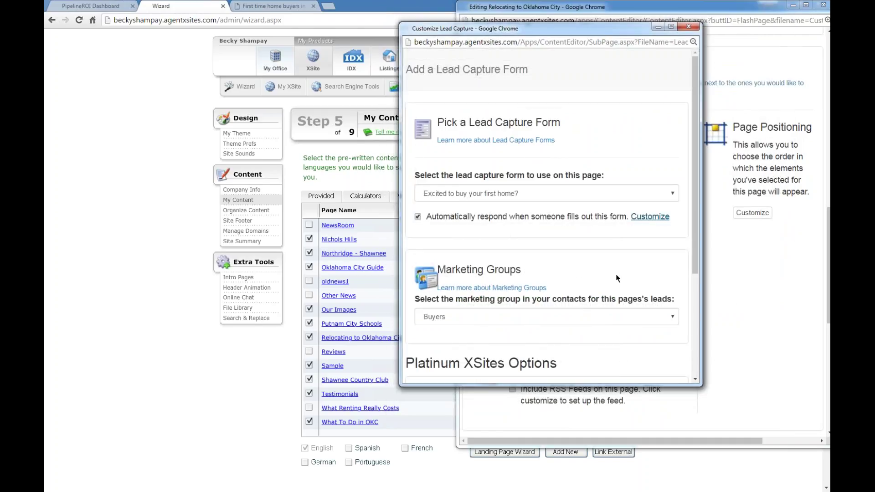
Step: Set the marketing group for the page's leads to XSite Leads
scroll(618, 237, down, 2)
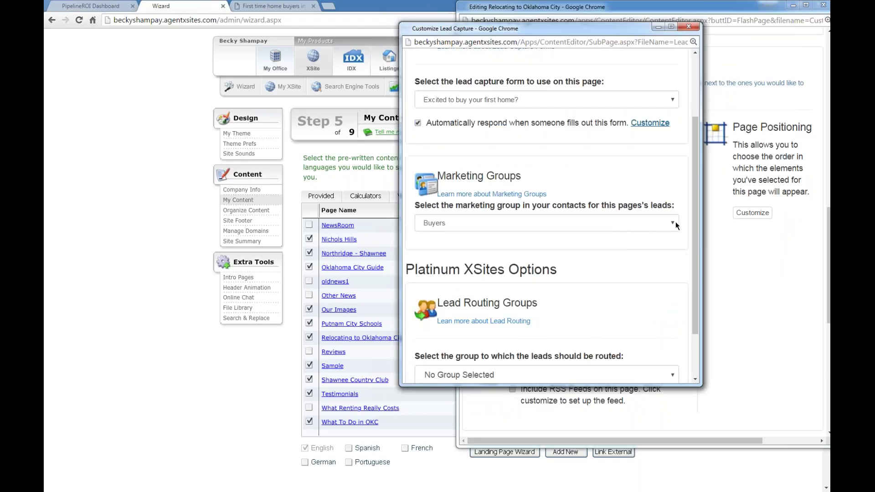
click(621, 223)
scroll(621, 378, down, 10)
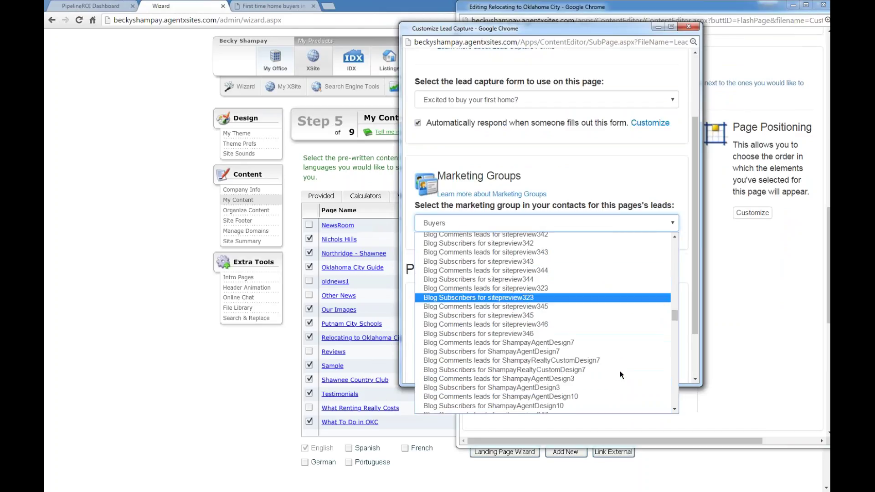
scroll(591, 279, up, 8)
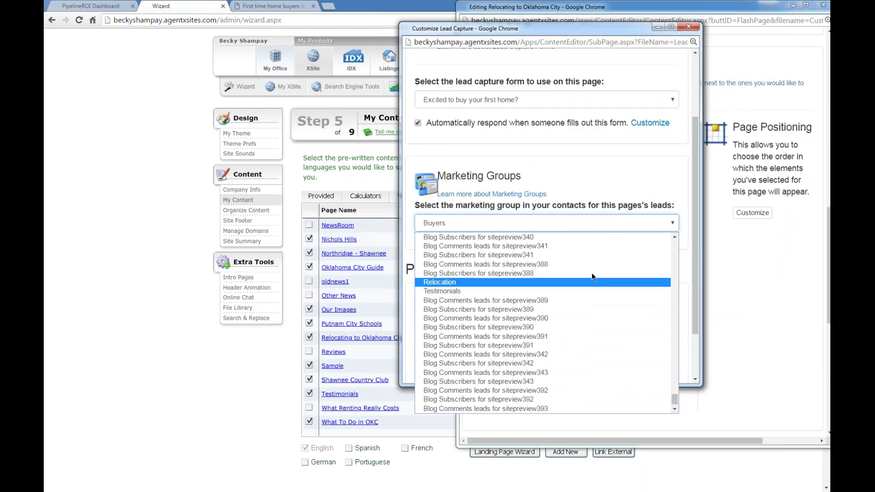
scroll(592, 277, up, 6)
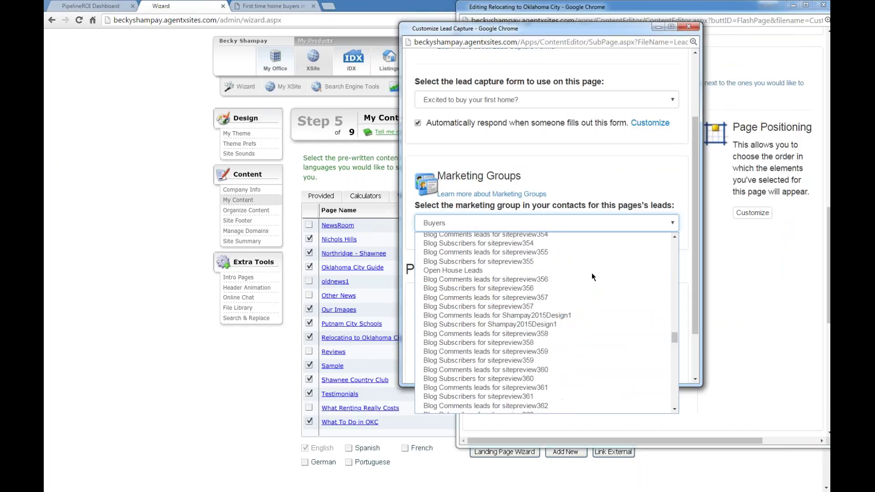
scroll(591, 277, up, 3)
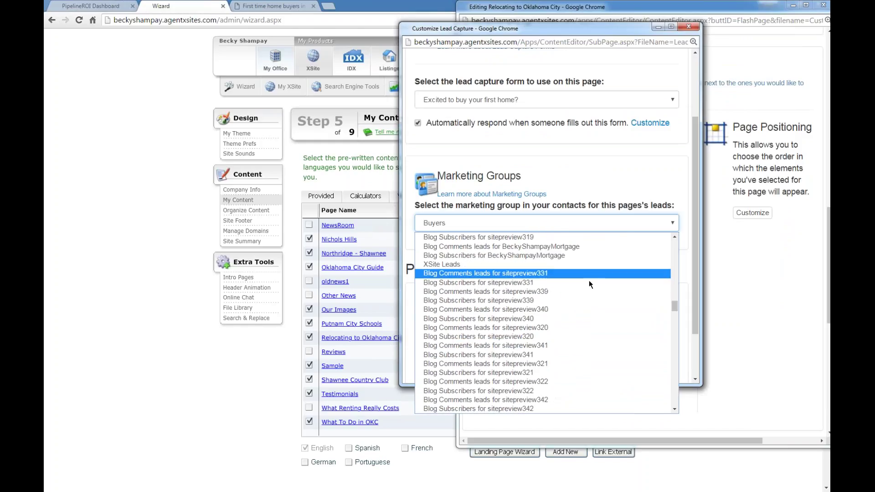
click(604, 261)
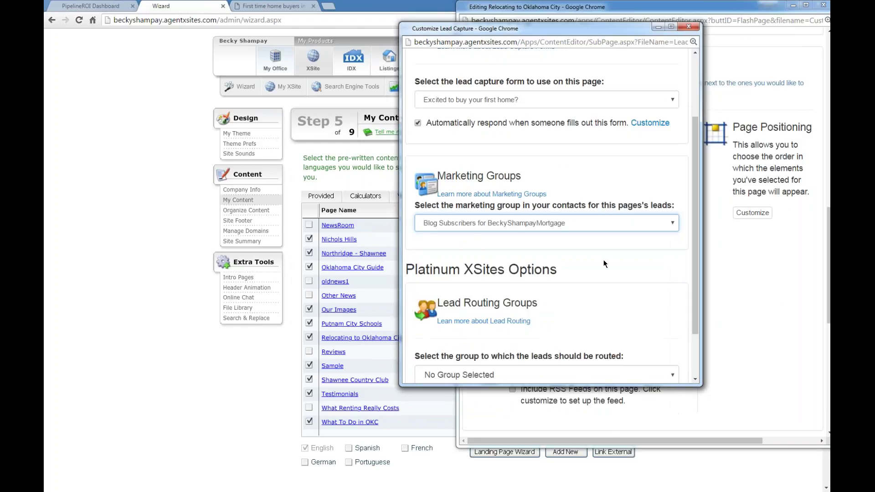
click(609, 223)
scroll(597, 336, down, 4)
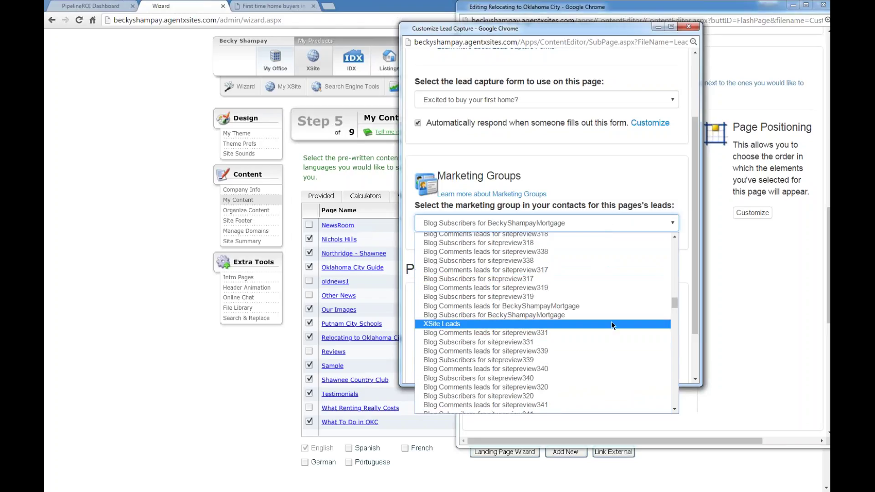
click(612, 321)
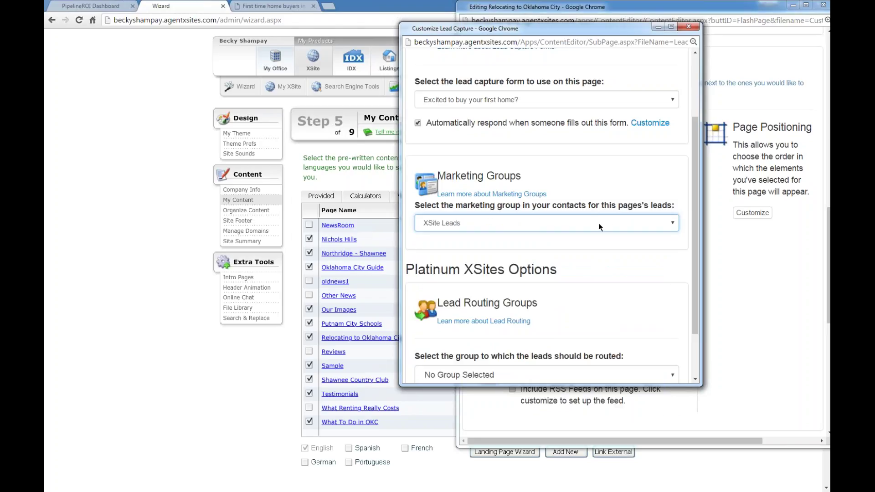
Step: Save the Lead Capture settings without a lead routing group, then save and close the Relocating to Oklahoma City page
click(635, 303)
scroll(655, 321, down, 2)
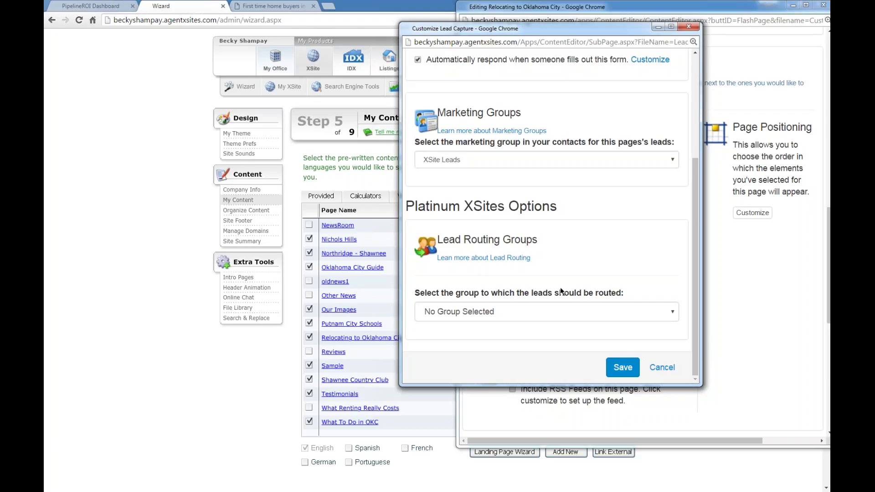
click(623, 368)
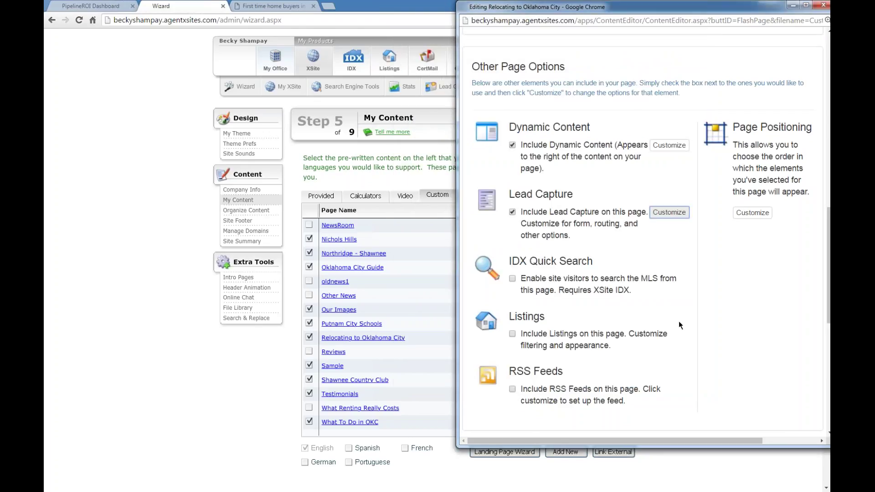
scroll(679, 321, down, 8)
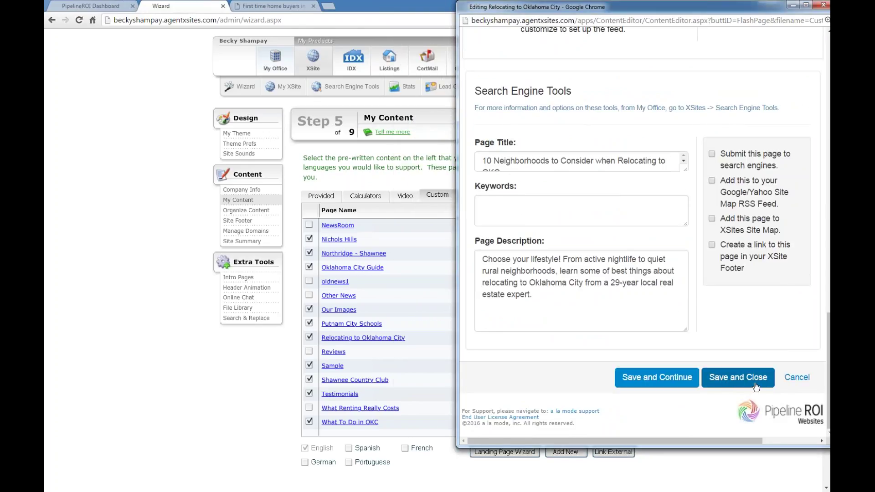
click(743, 380)
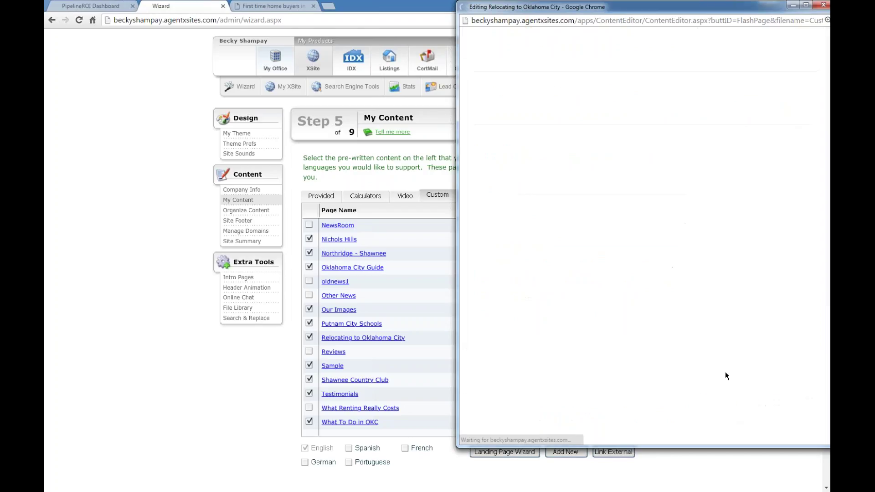
Step: View the live first-time buyers page, then open the eBook landing page editor from the PipelineROI Dashboard's Capture tools
click(279, 6)
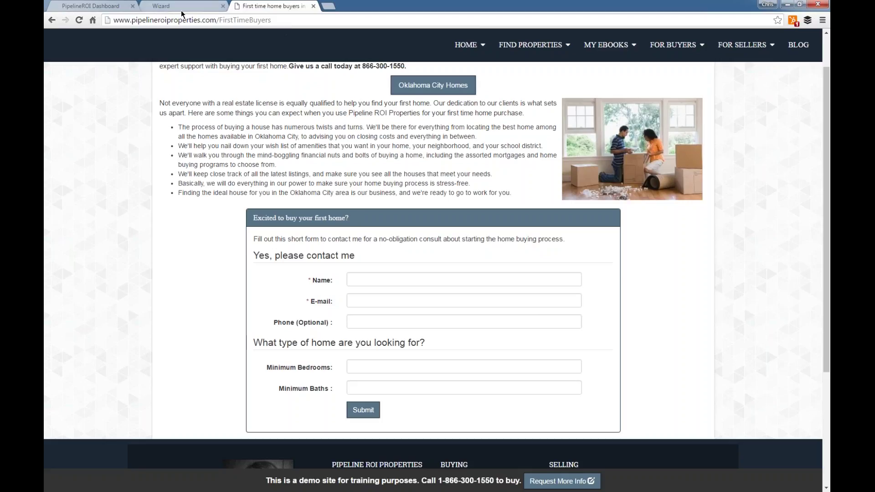
click(98, 11)
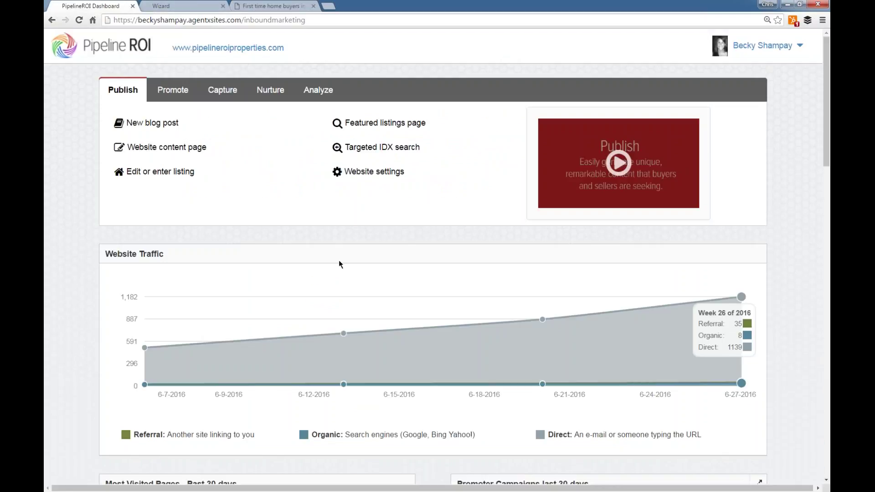
click(225, 92)
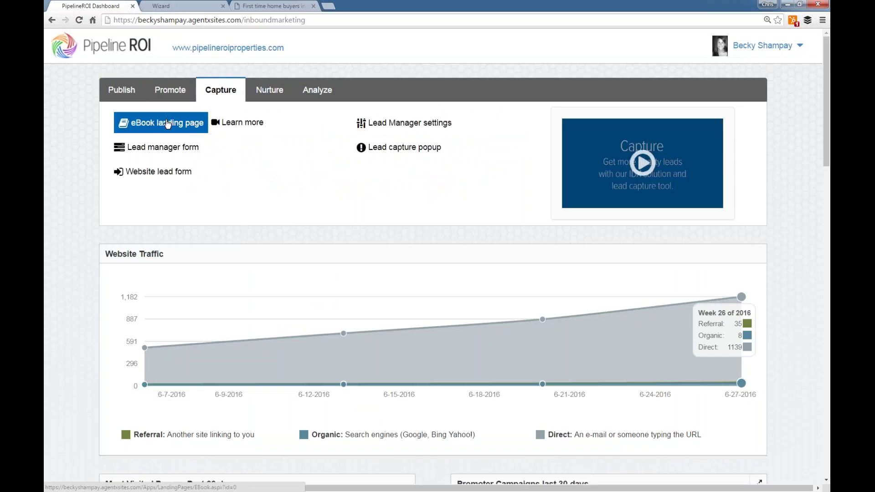
click(167, 123)
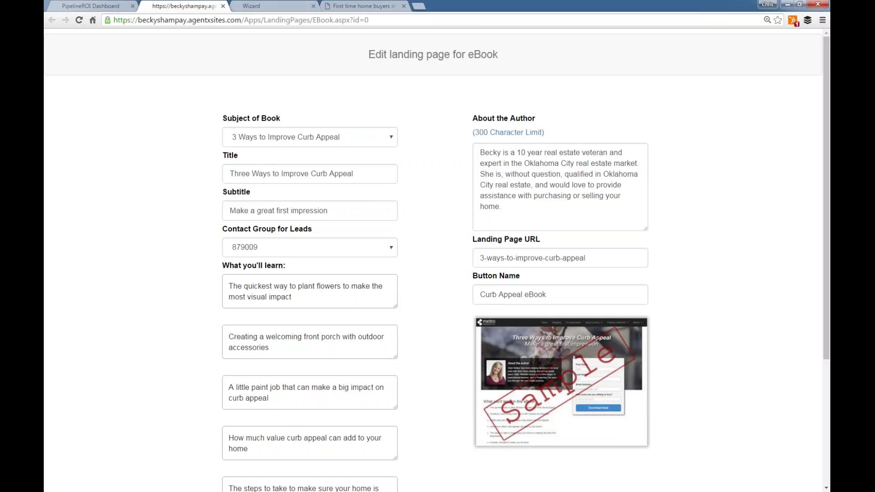
Step: Return to the live first-time buyers page and look over the site's navigation entries for eBooks, buyers and sellers
click(363, 5)
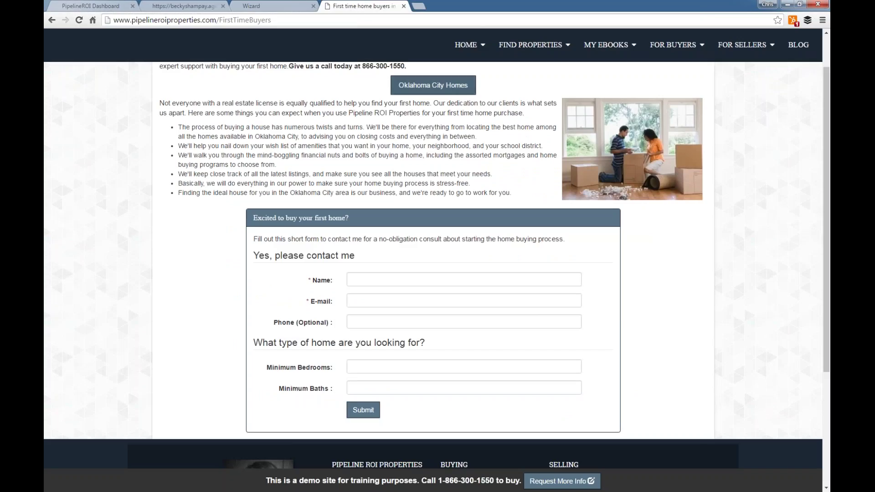
mouse_move(605, 52)
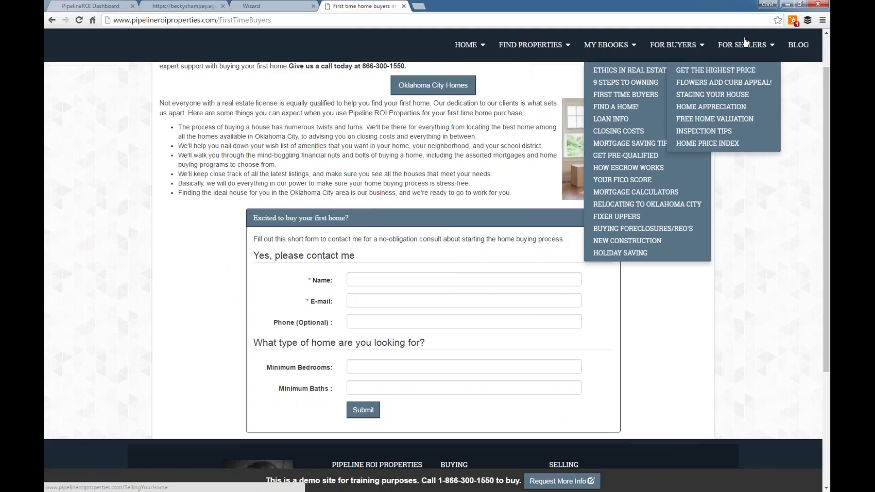
mouse_move(744, 42)
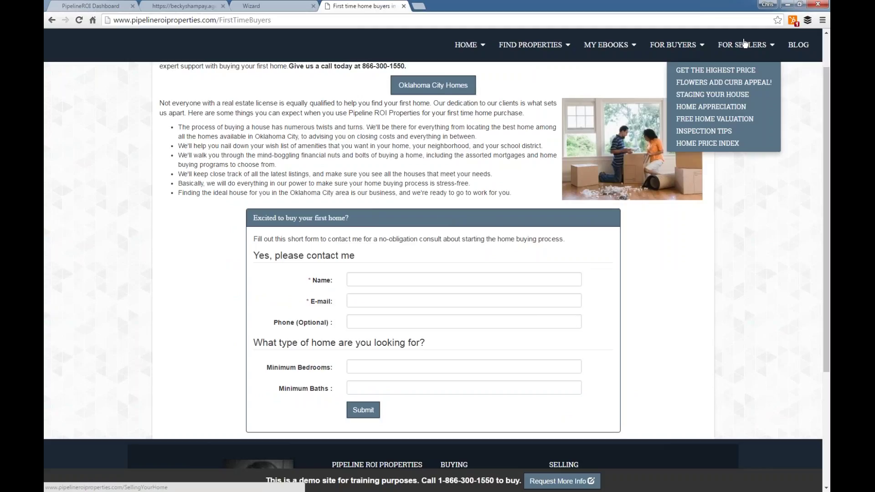
mouse_move(645, 49)
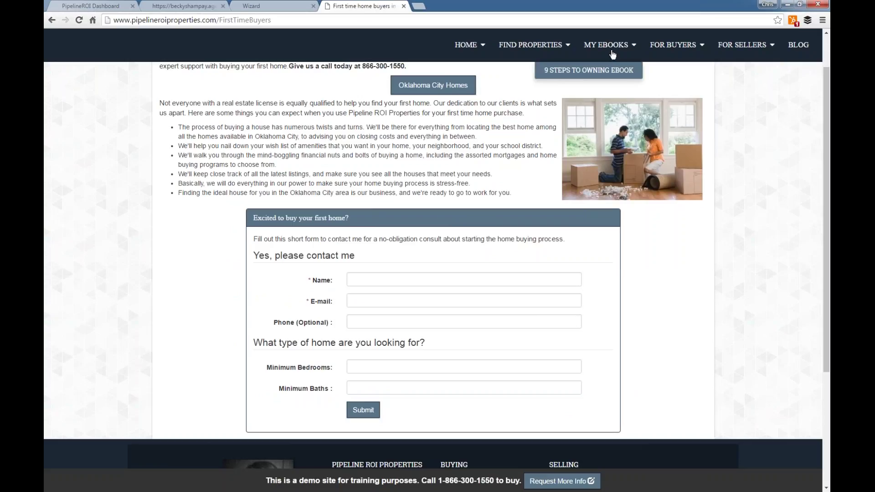
Step: View the live 9 Steps to Owning eBook page, then bring up the eBook landing page editor offered by the Landing Page Wizard in My Content
click(593, 71)
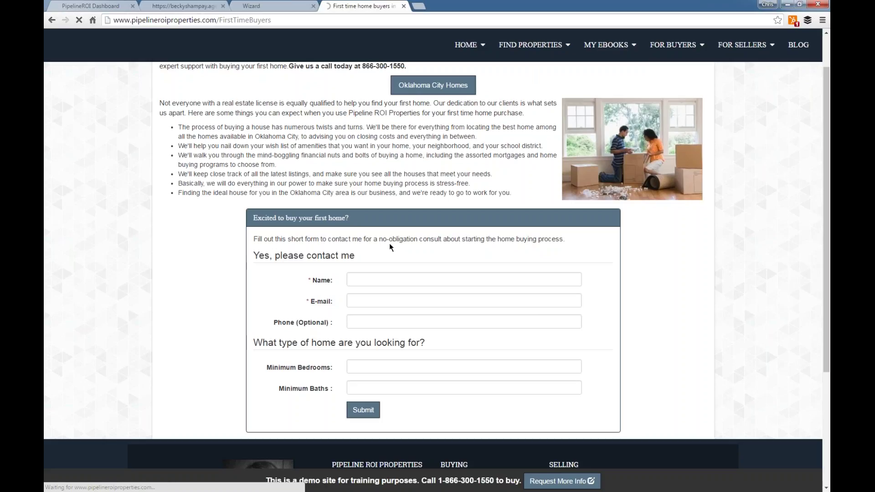
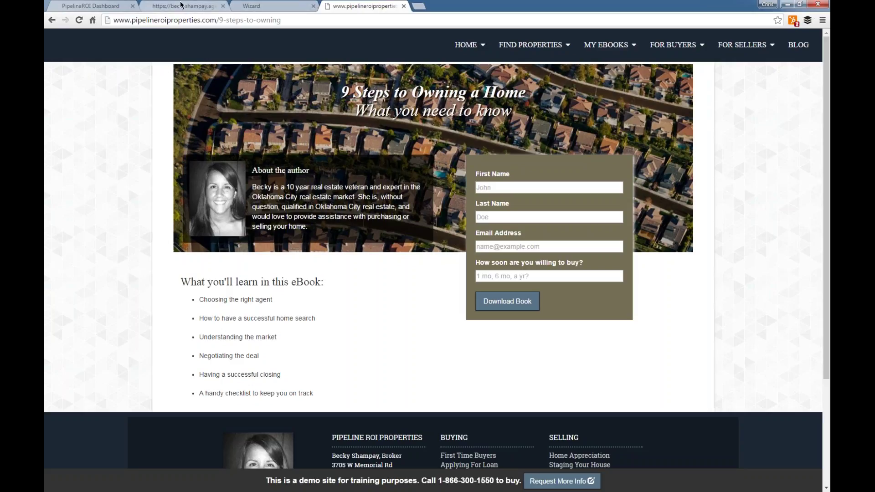
click(196, 6)
click(275, 5)
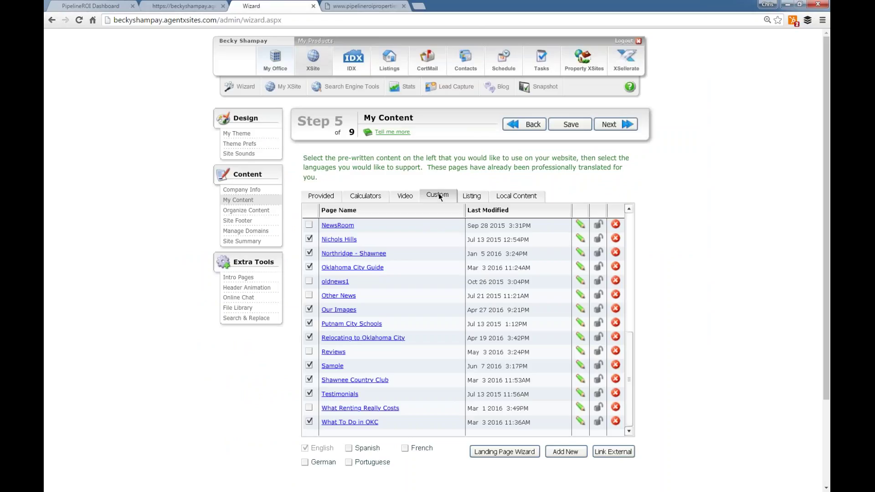
click(502, 451)
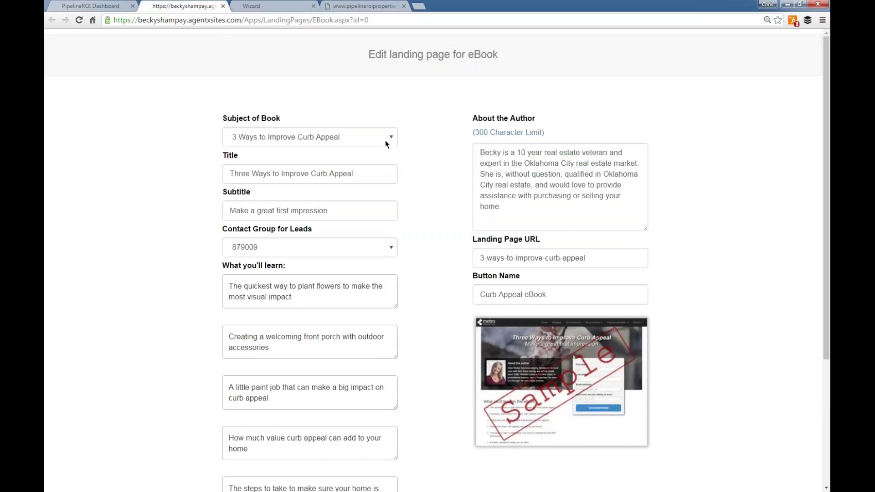
Step: Set the landing page's book subject to 7 Reasons Your Home Isn't Selling
click(384, 142)
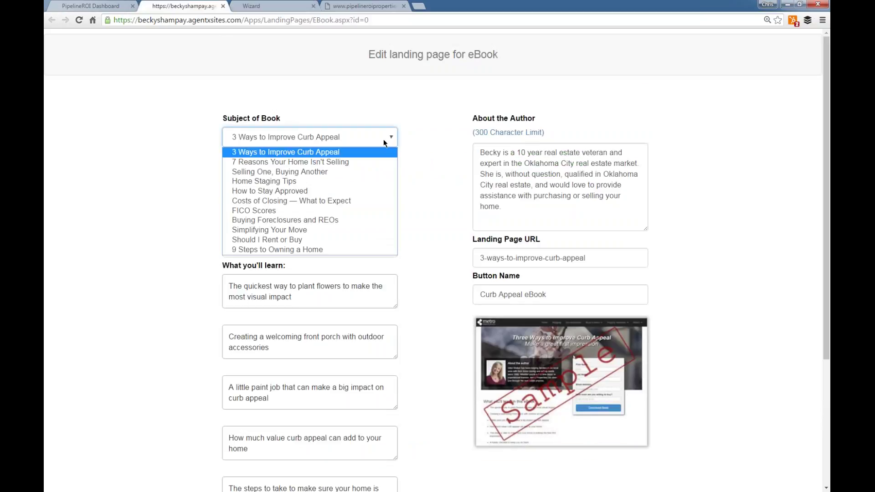
click(362, 165)
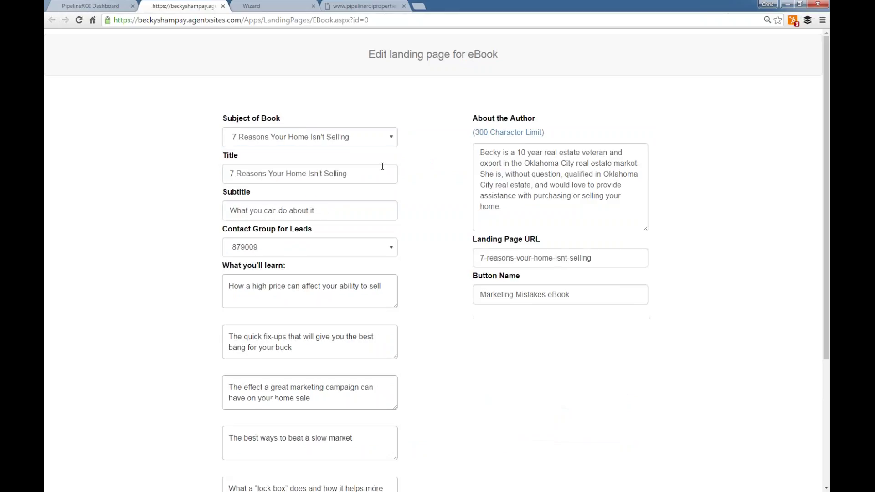
scroll(428, 186, down, 1)
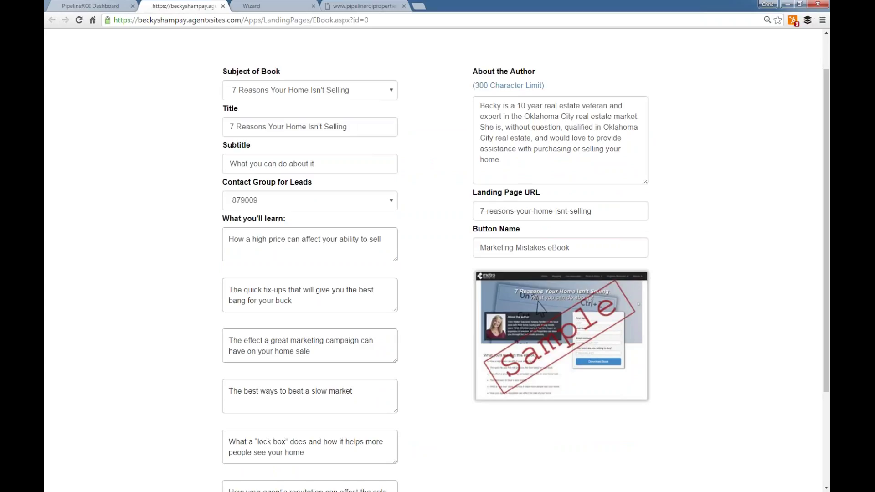
Step: Compare the heading and subheading on the live eBook page with the editor's Title, Subtitle and Button Name fields
click(355, 7)
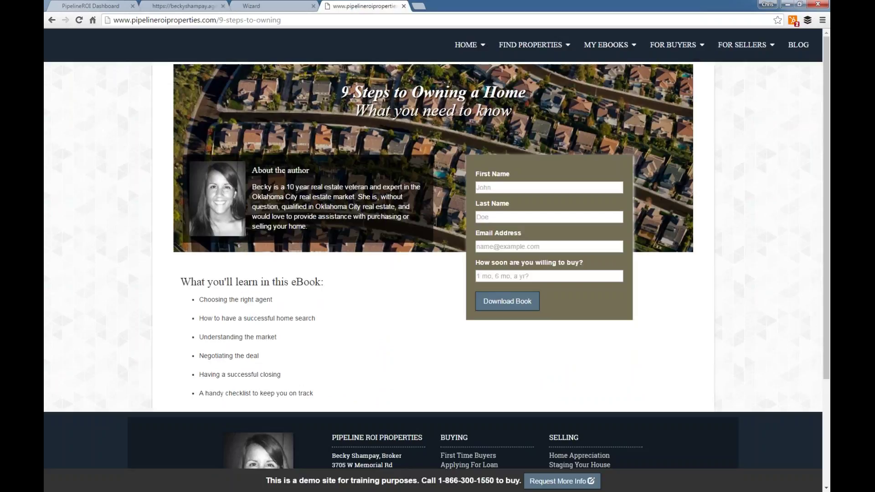
drag(342, 92, 534, 97)
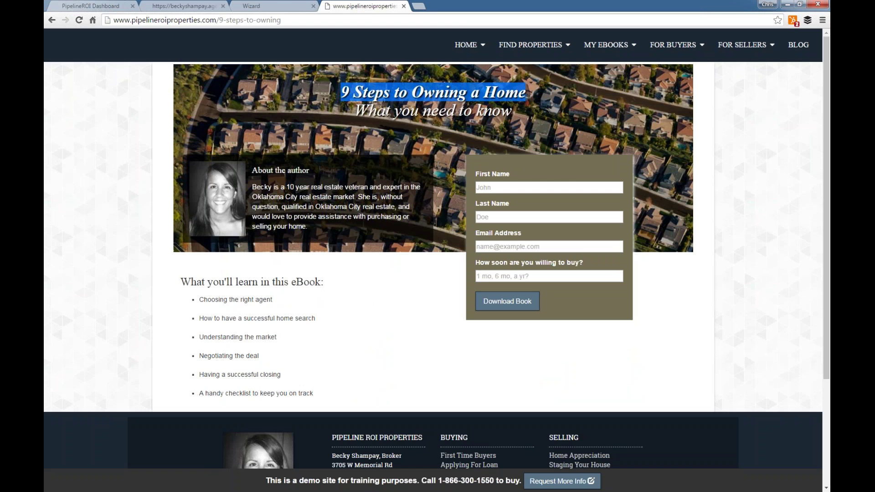
drag(356, 111, 531, 119)
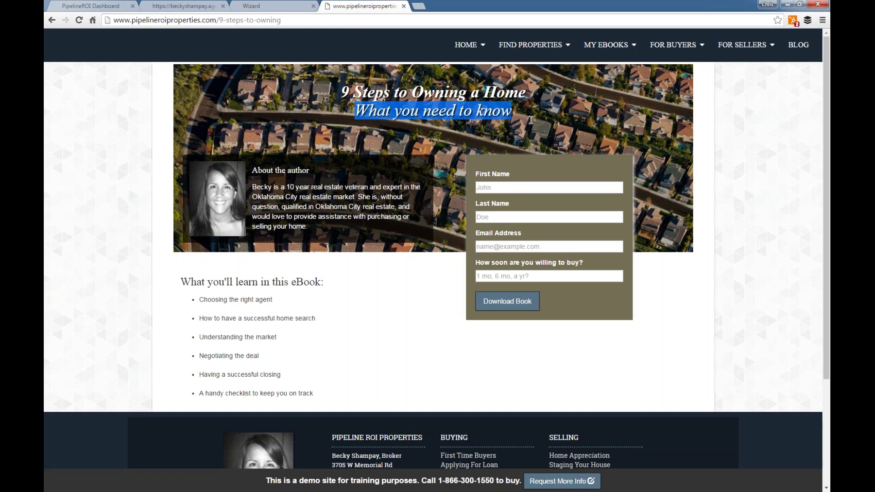
click(258, 5)
click(210, 6)
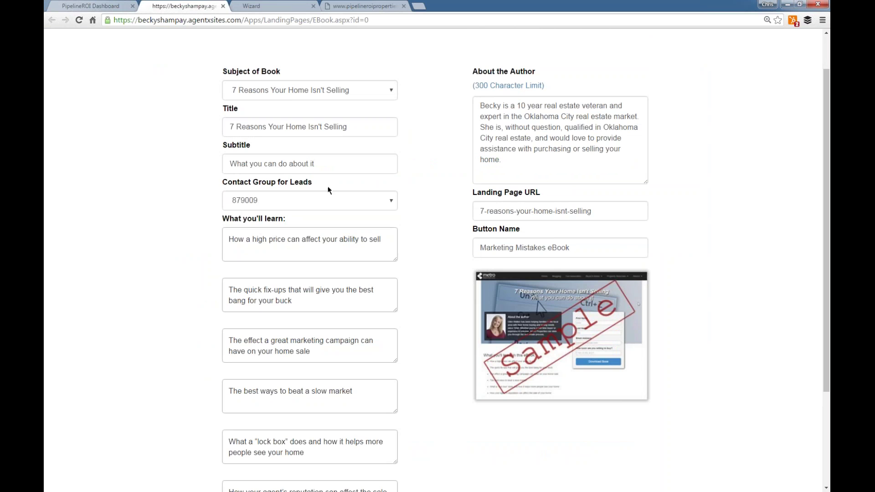
drag(328, 164, 176, 158)
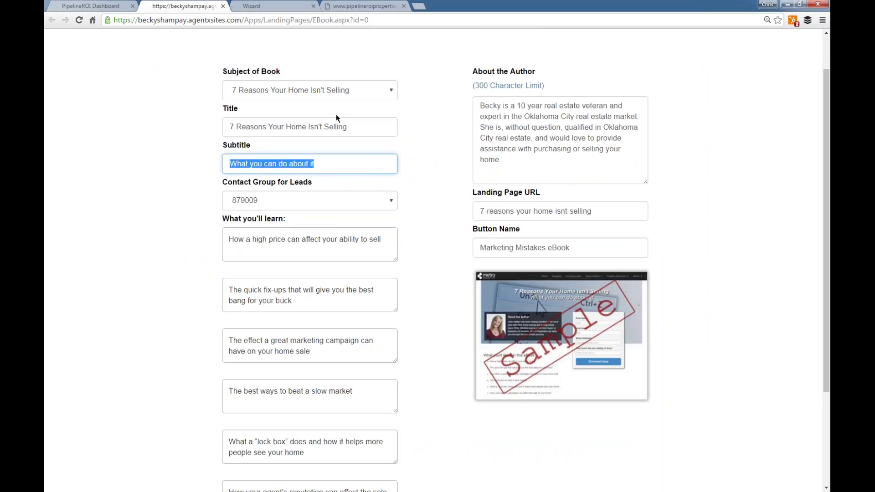
drag(353, 128, 187, 125)
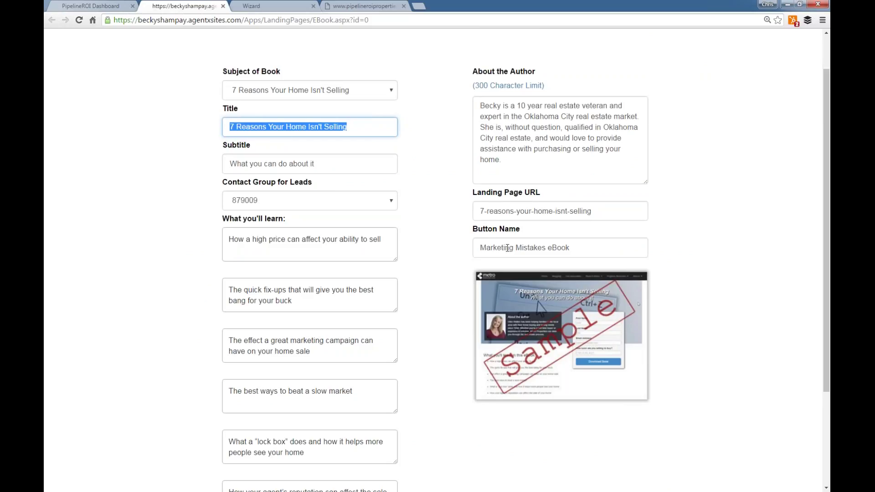
drag(478, 248, 626, 256)
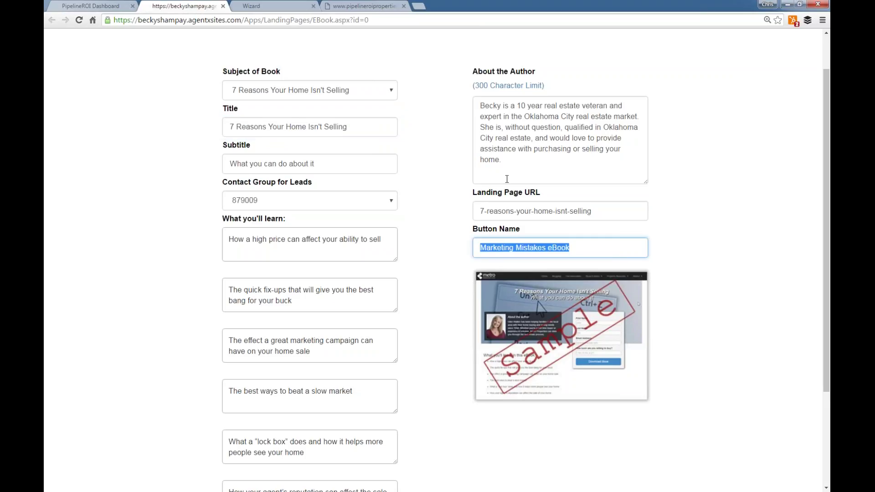
Step: Look over the live site's navigation entries for eBooks, buyers and sellers to see where an eBook's button name is used
click(362, 6)
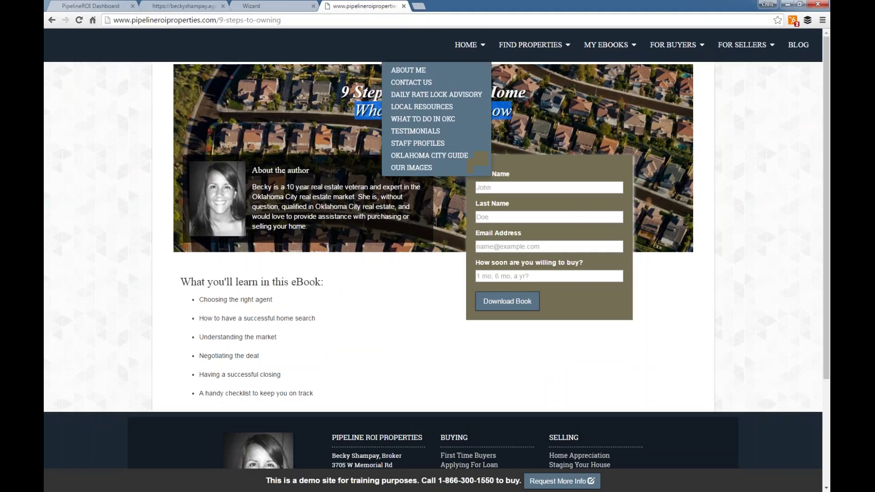
mouse_move(610, 45)
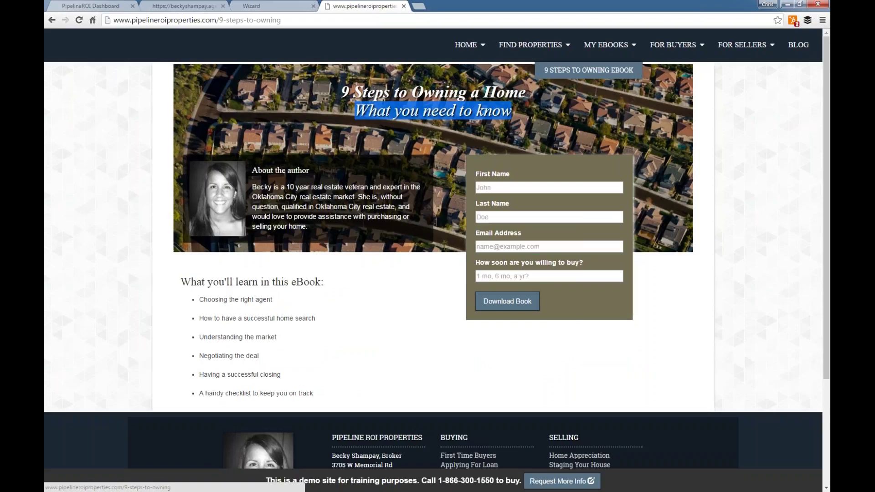
mouse_move(675, 45)
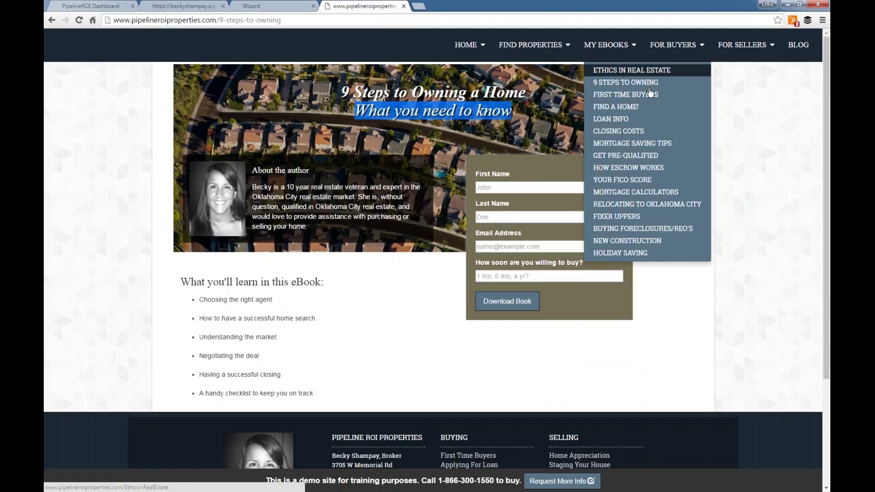
mouse_move(741, 46)
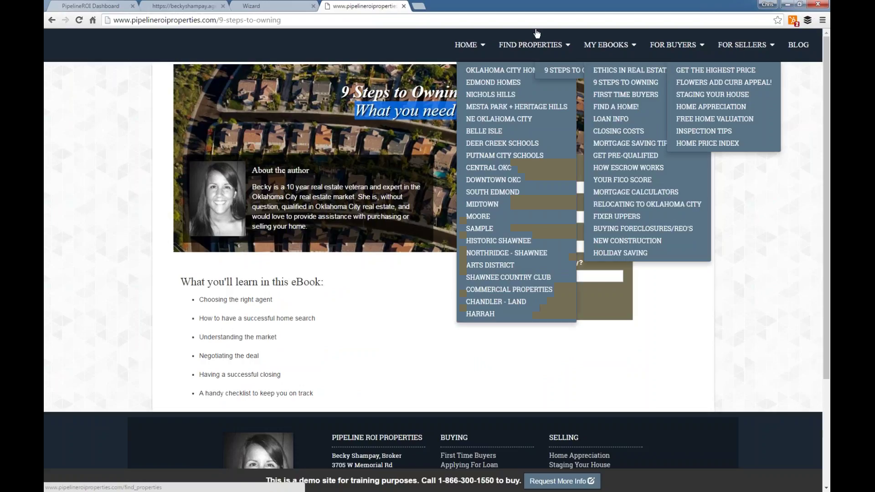
mouse_move(468, 48)
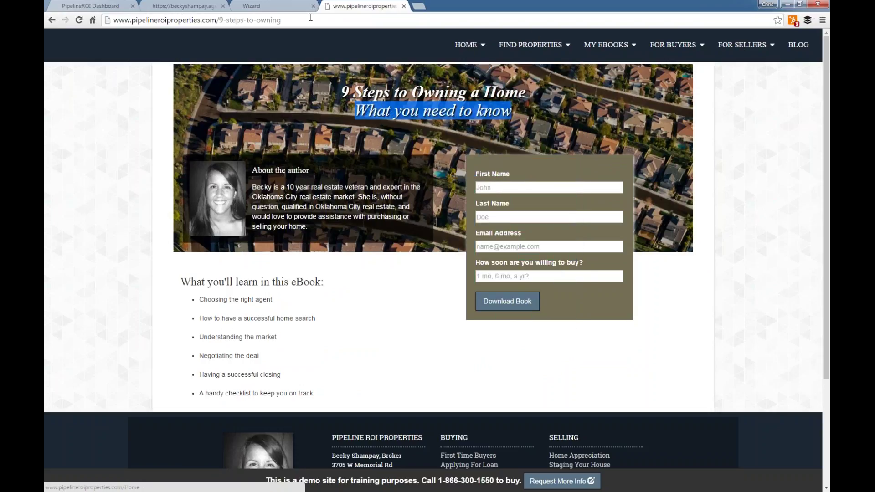
Step: Change the landing page's button name to "House Not Selling?" in the eBook editor
click(165, 10)
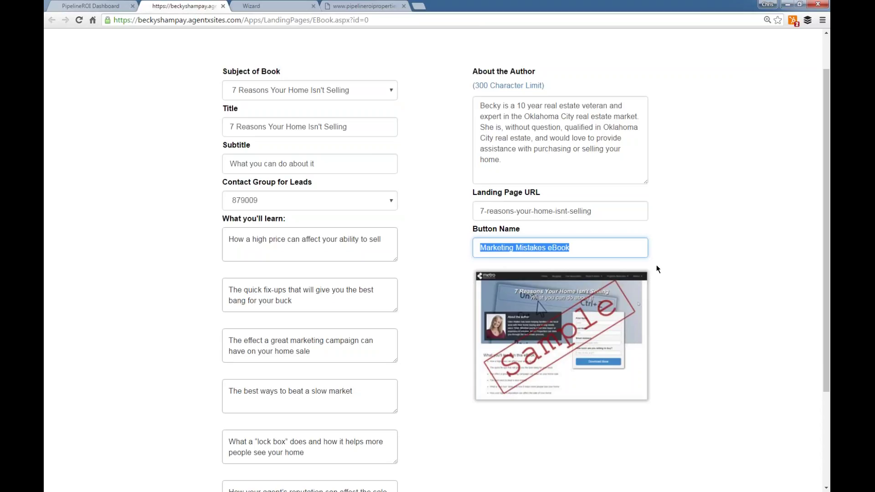
text(Ho)
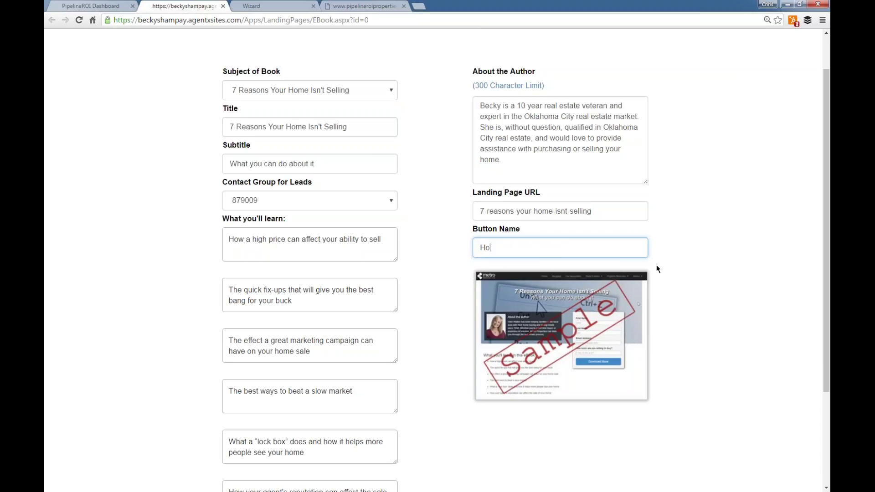
text(use Not Selling?)
click(480, 246)
drag(487, 244, 611, 256)
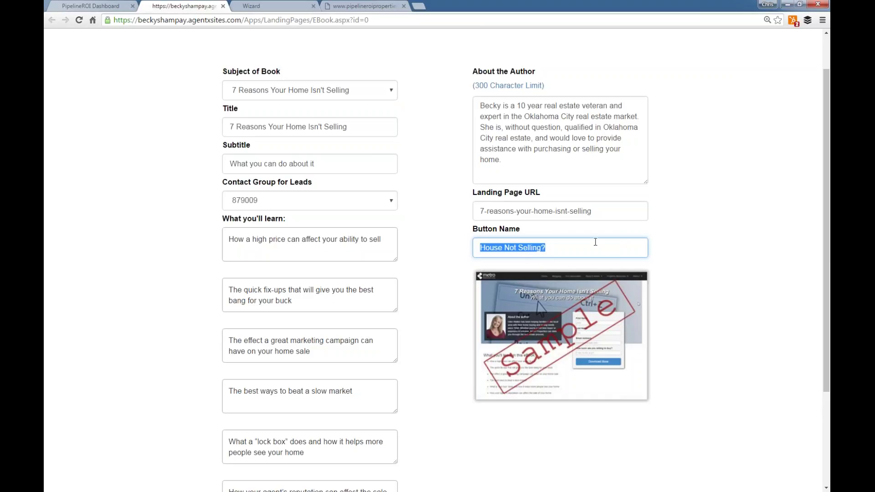
click(583, 253)
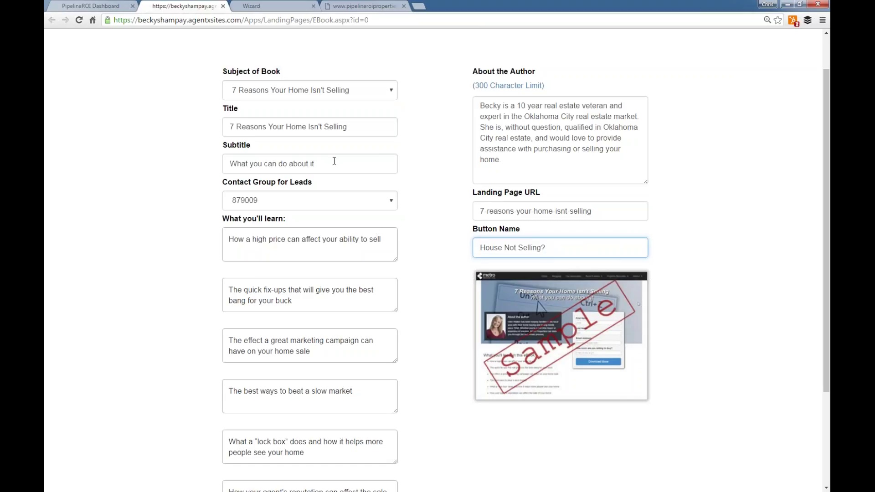
Step: Replace the landing page's subtitle with "Ideas for to help your home sell fast"
drag(335, 163, 199, 151)
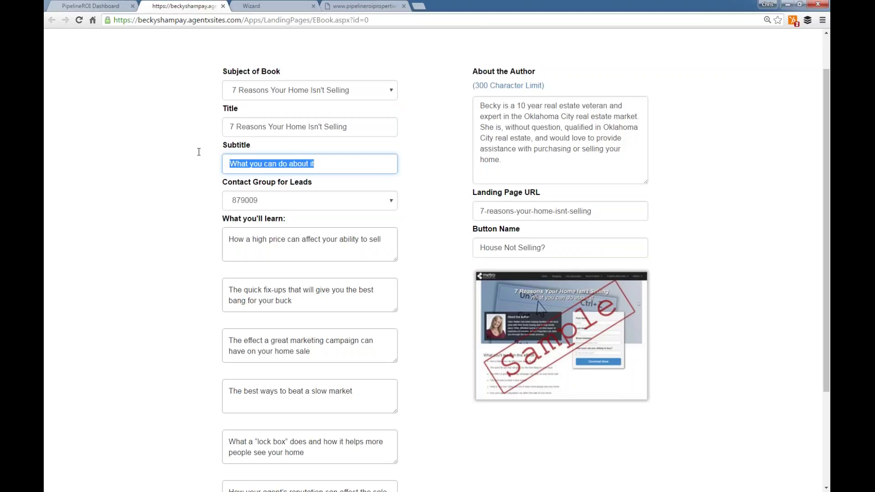
text(Ide)
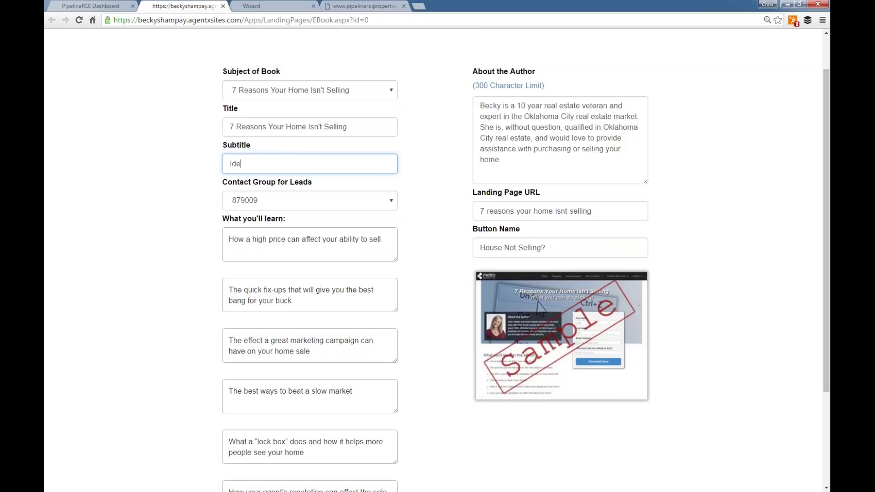
text(as for fixing)
key(BackSpace)
key(BackSpace)
key(BackSpace)
key(BackSpace)
key(BackSpace)
key(BackSpace)
key(BackSpace)
text(top)
key(BackSpace)
text(help your home sell)
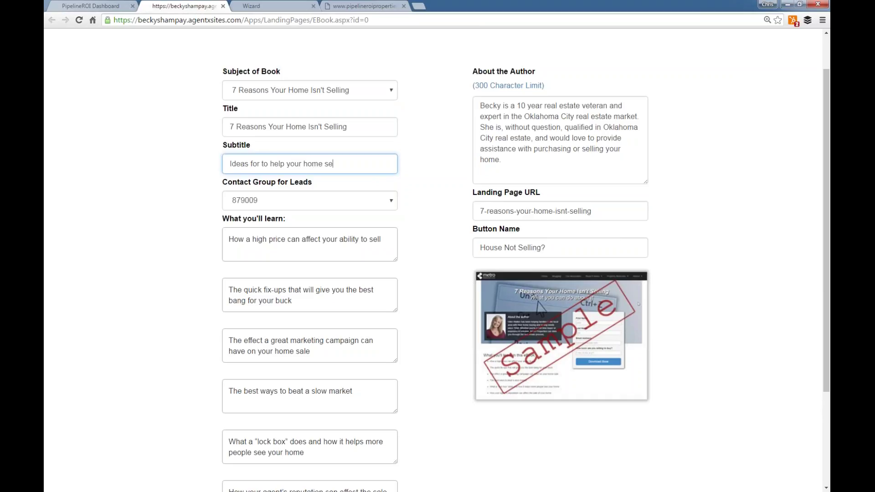
text( fast)
Step: Assign the landing page's leads to the Sellers contact group
click(341, 195)
scroll(301, 296, down, 15)
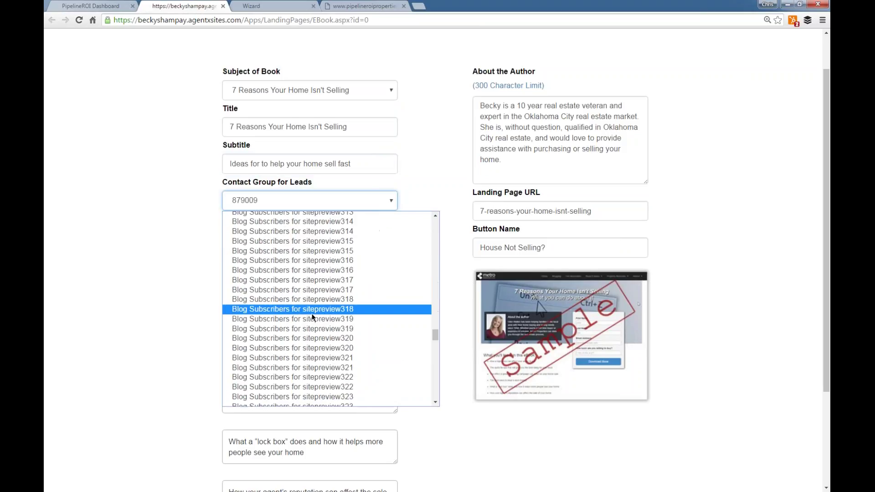
scroll(311, 314, down, 15)
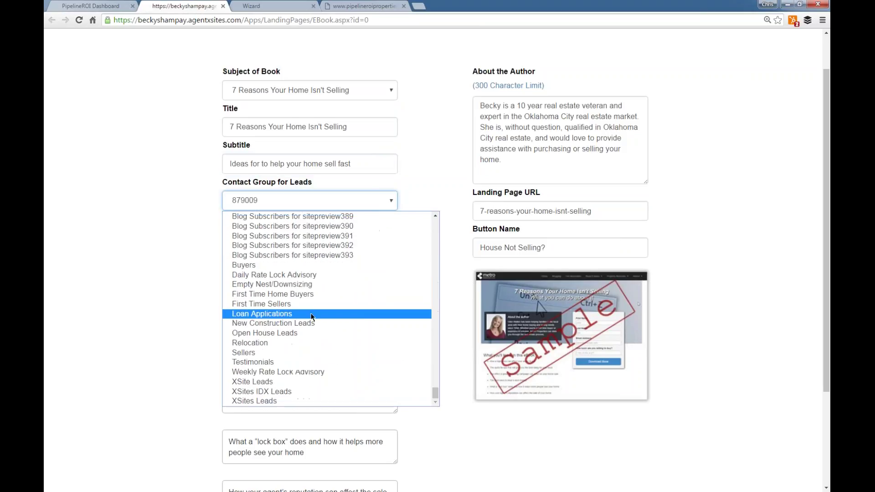
click(311, 400)
click(296, 200)
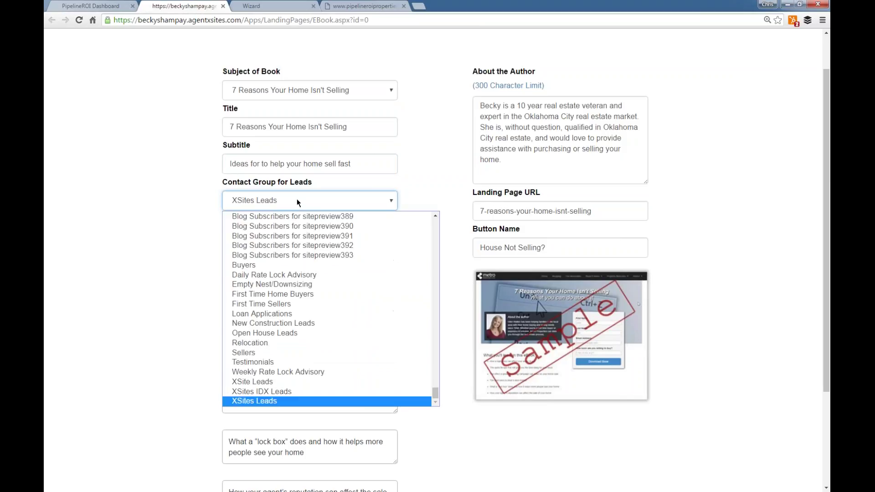
click(281, 352)
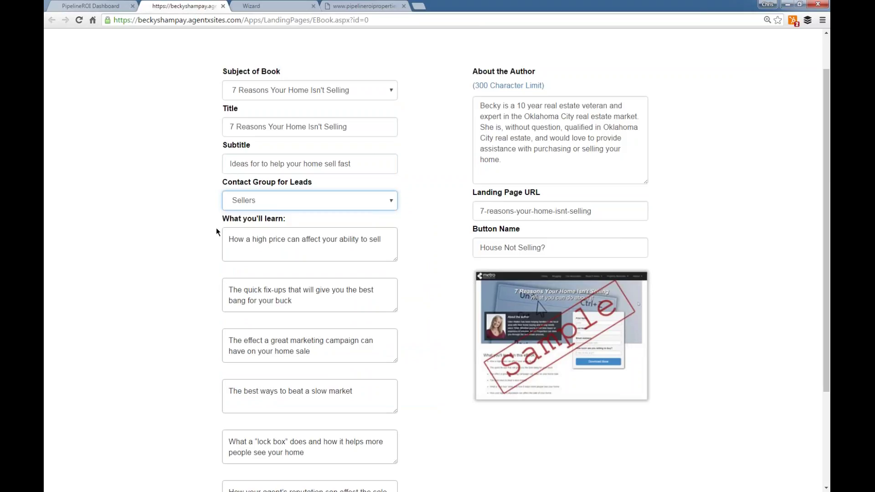
Step: Review the What you'll learn points in the eBook editor against the matching list on the live 9 Steps to Owning page
scroll(322, 213, down, 1)
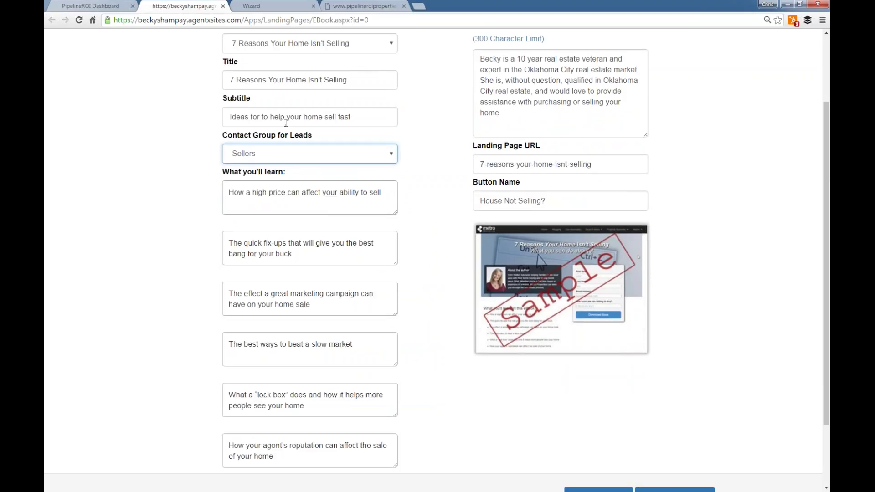
click(278, 6)
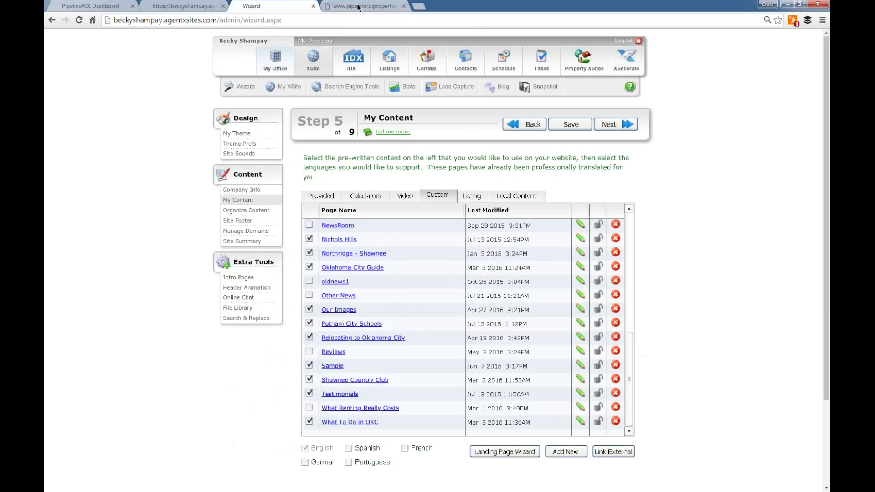
click(358, 7)
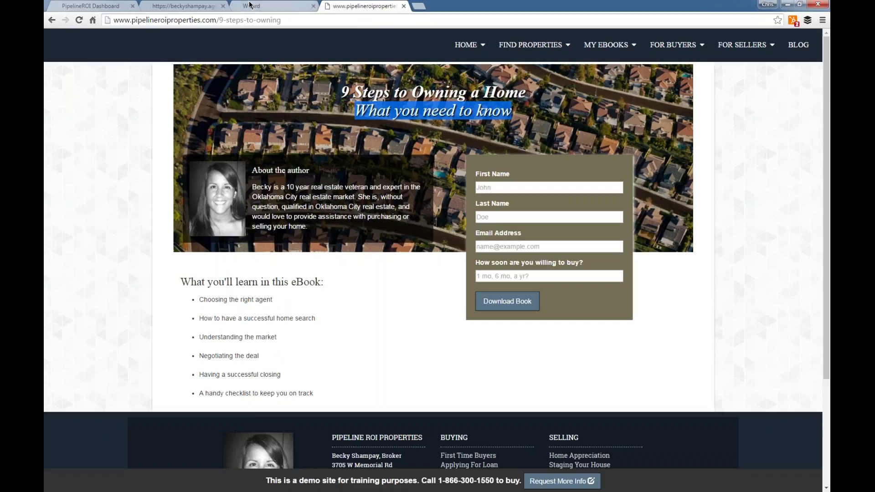
click(192, 7)
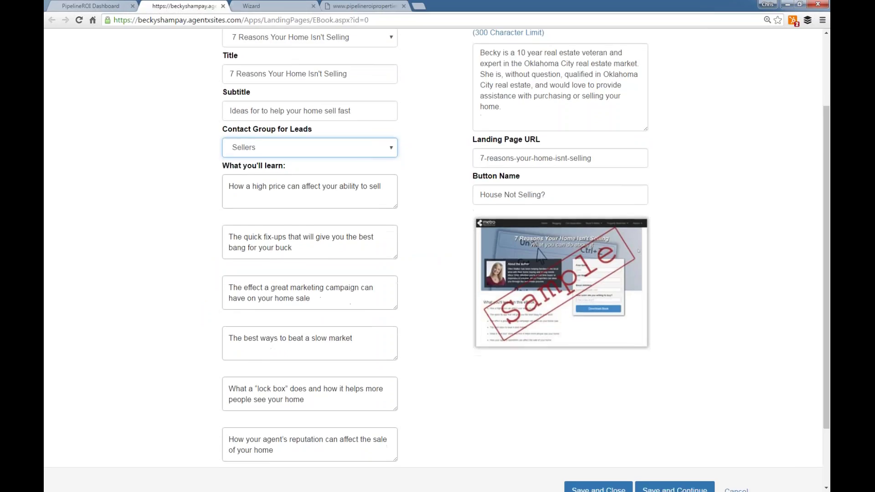
scroll(364, 340, down, 2)
scroll(364, 317, up, 3)
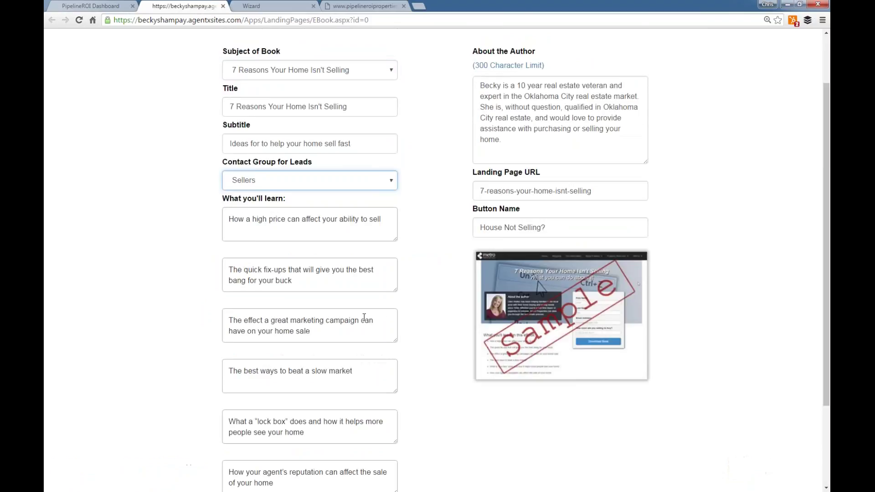
Step: Review the author description and landing page URL in the eBook editor, checking them against the address of the live 9 Steps to Owning page
scroll(364, 318, up, 2)
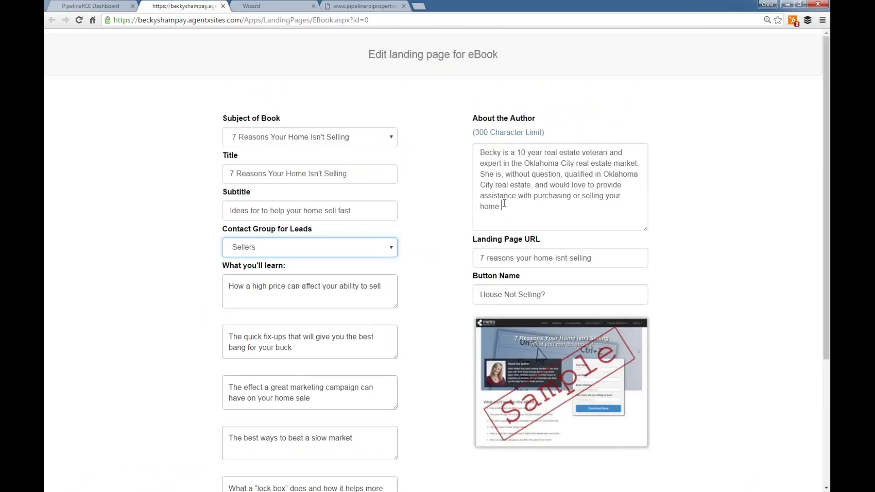
drag(505, 204, 441, 146)
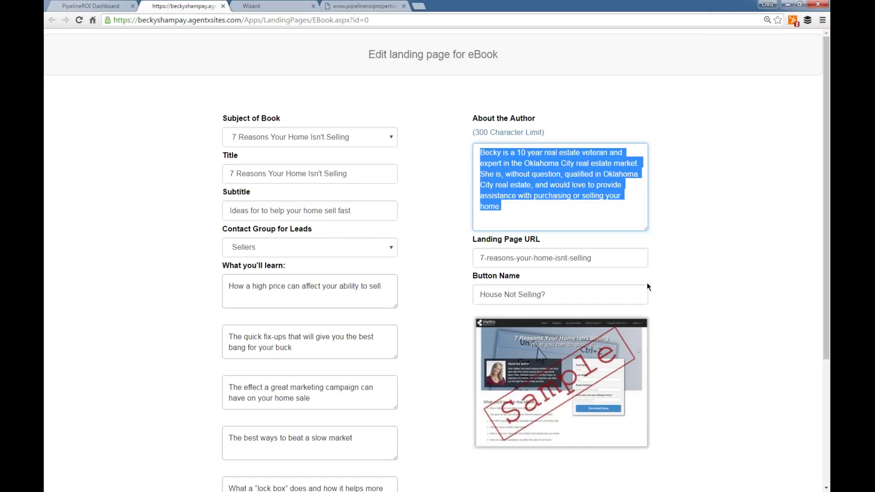
drag(593, 258, 475, 261)
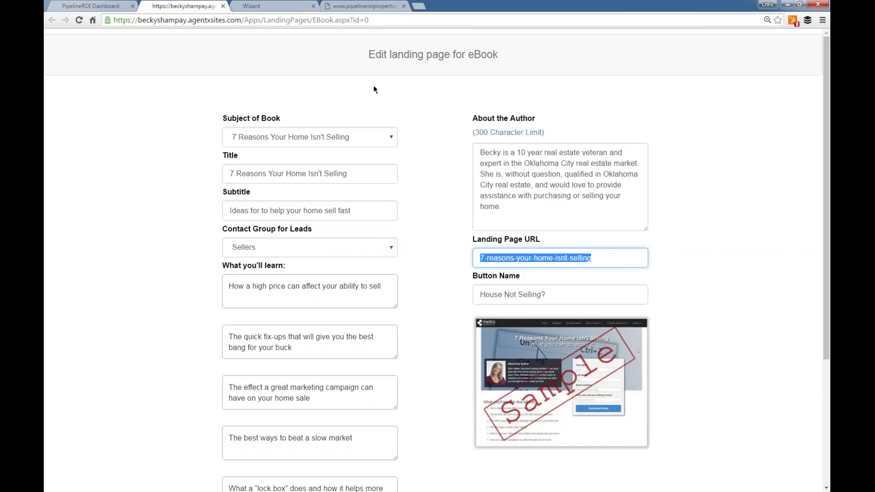
click(361, 8)
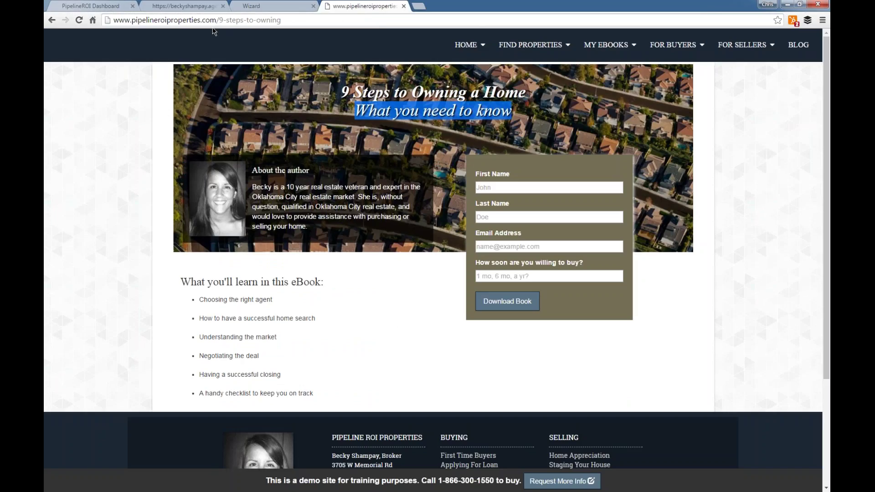
click(248, 8)
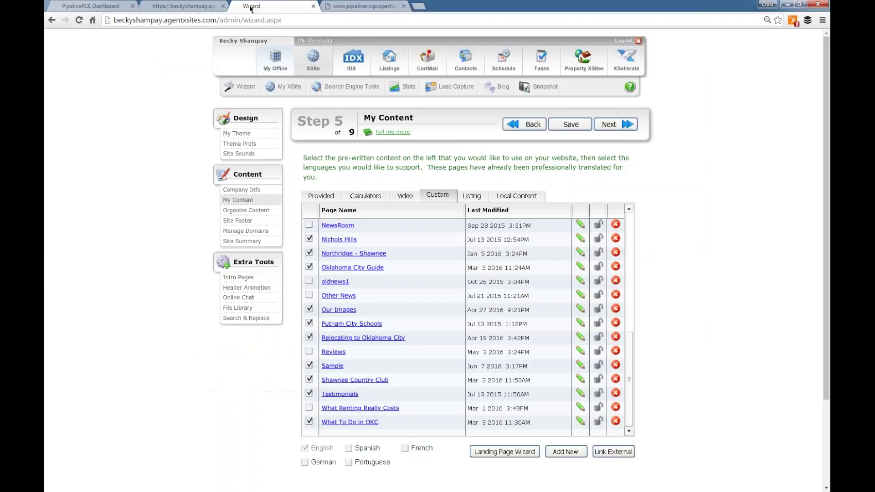
click(204, 8)
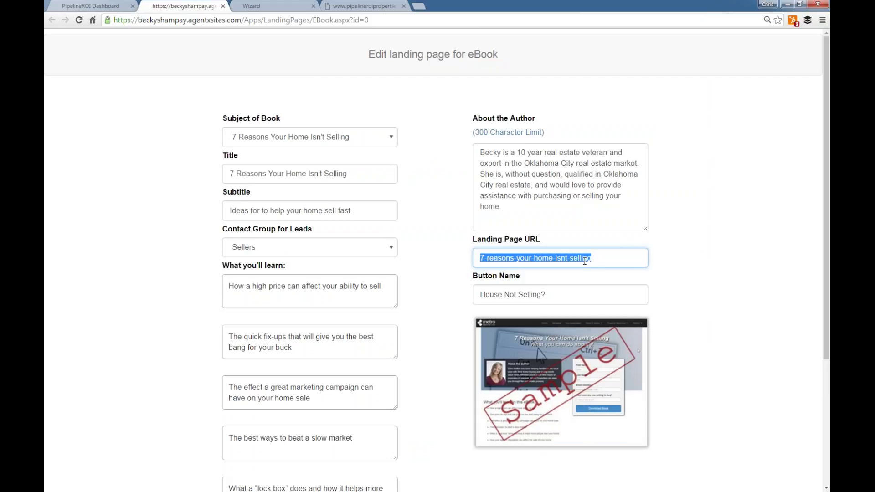
Step: Try to save and close the eBook landing page with its default URL
scroll(656, 245, down, 5)
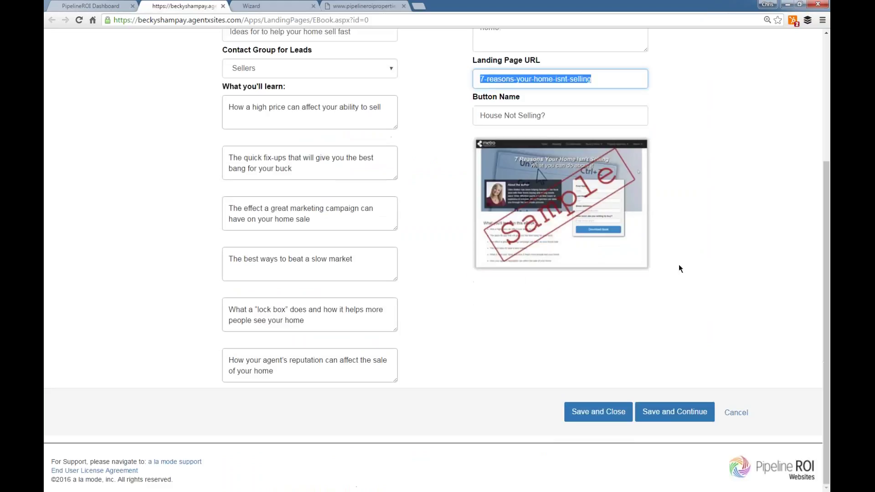
click(622, 415)
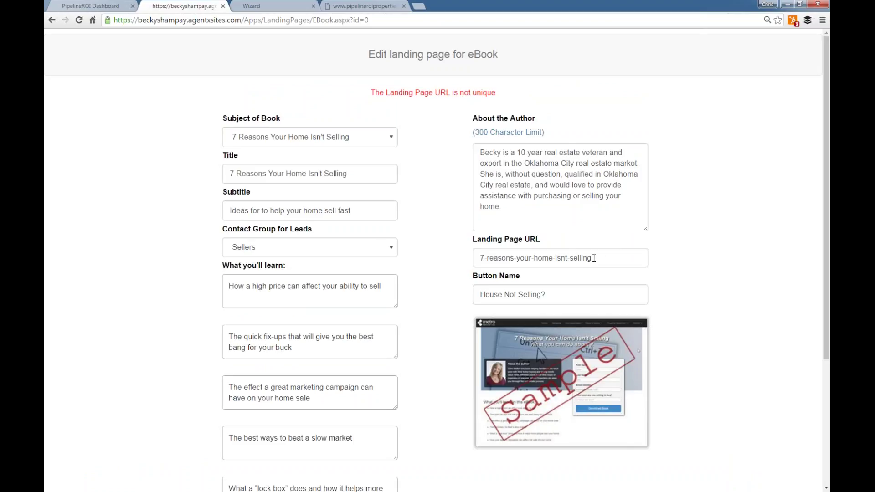
Step: Set the landing page URL to "House-not-selling-ebook", save the landing page and close the eBook editor
drag(592, 259, 487, 279)
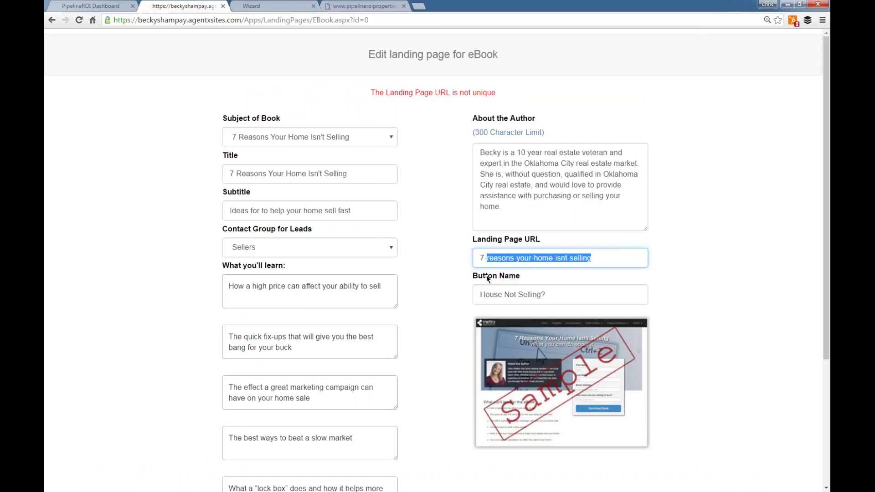
drag(486, 276, 480, 283)
text(House-not)
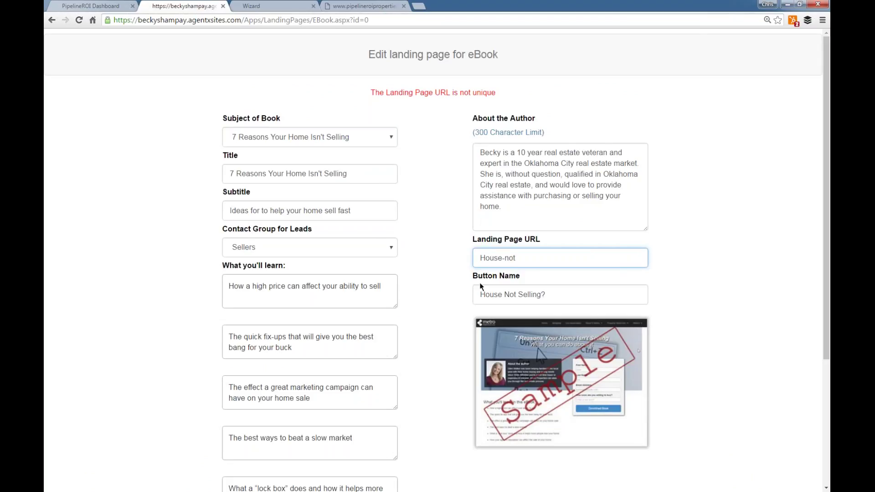
text(-selling)
scroll(636, 319, down, 5)
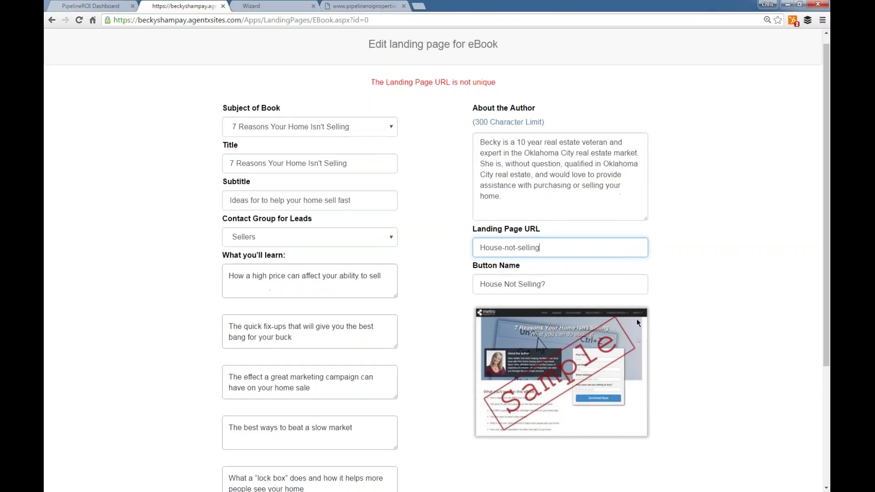
text(-ebook)
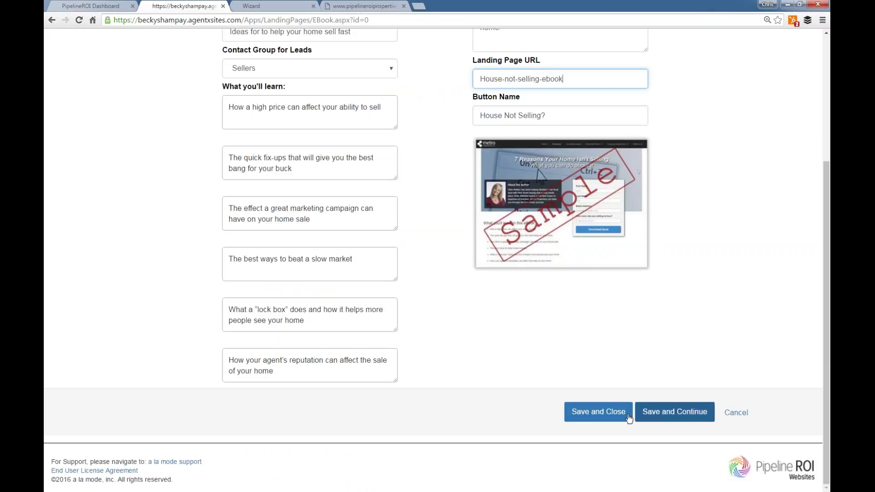
click(612, 414)
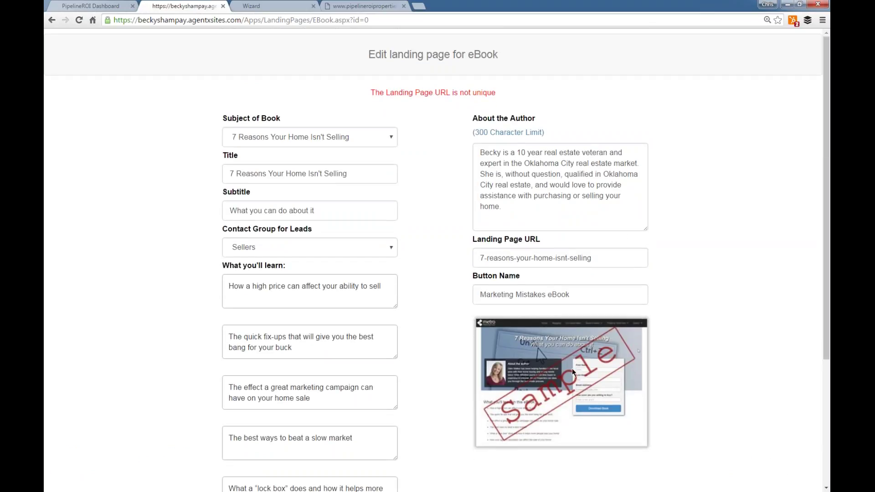
key(ctrl+w)
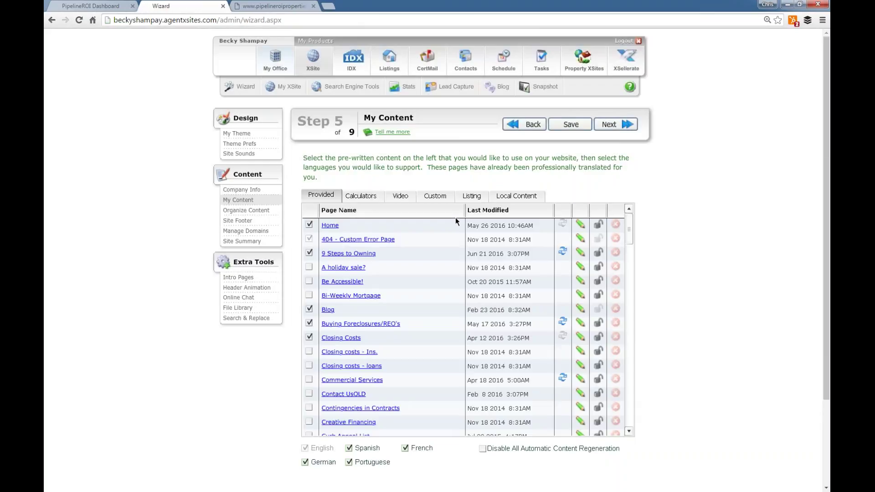
Step: Enable the "House Not Selling?" page in the custom content list and save, declining the "My website has changed" campaign
click(434, 196)
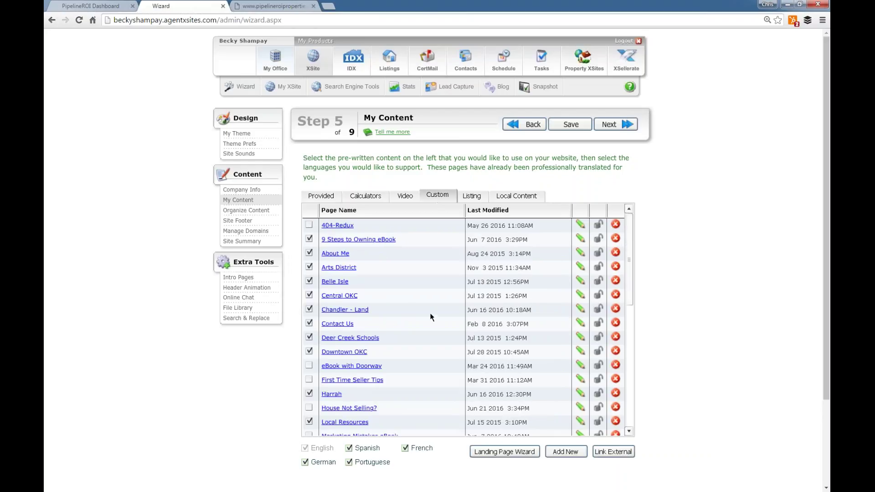
scroll(433, 316, down, 5)
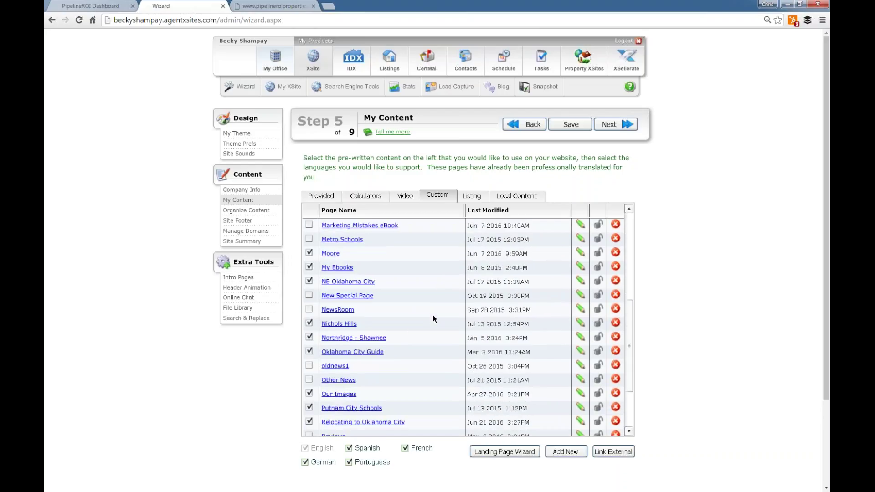
scroll(433, 315, up, 1)
scroll(432, 315, up, 1)
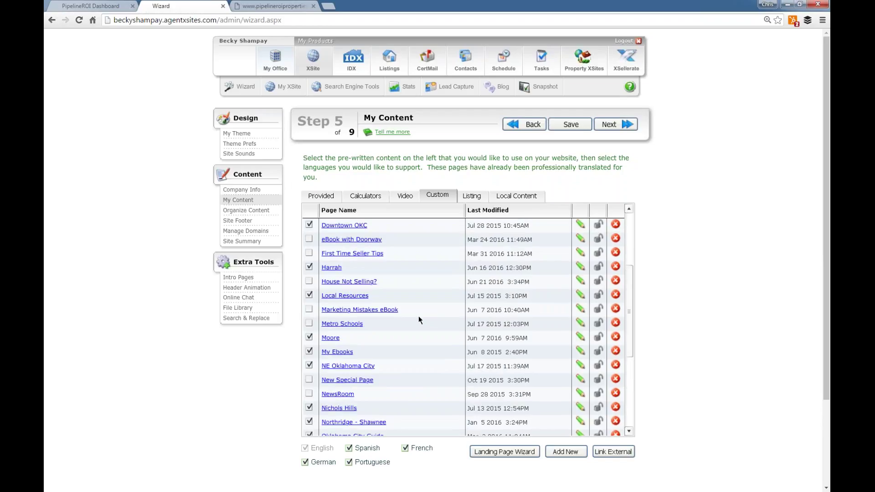
click(562, 130)
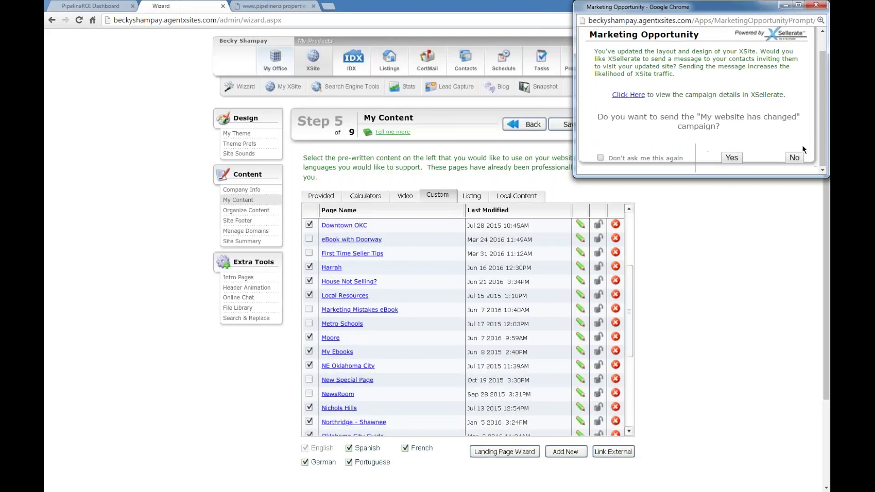
click(795, 159)
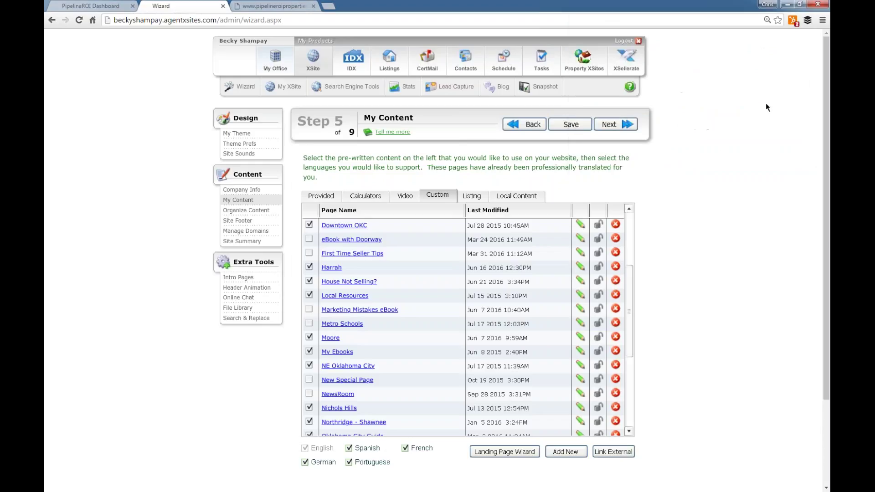
Step: Nest the "House Not Selling?" page under My Ebooks in the secondary navigation and save the content organization
mouse_move(638, 67)
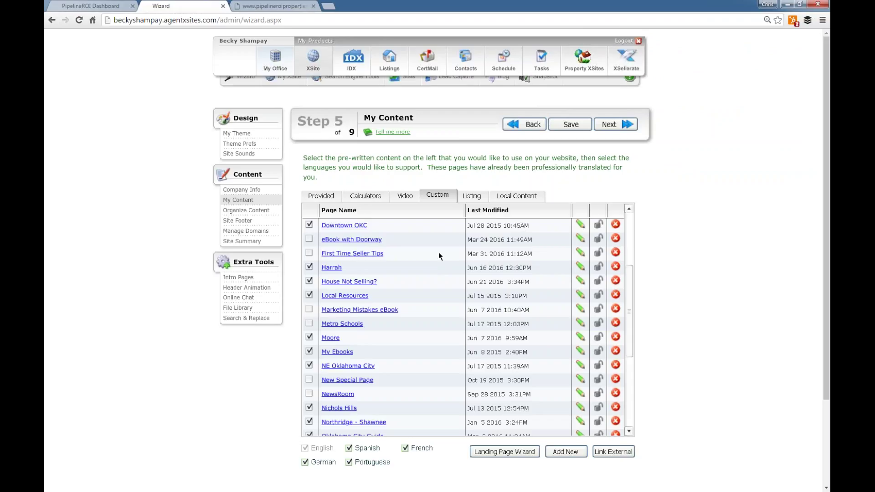
click(615, 124)
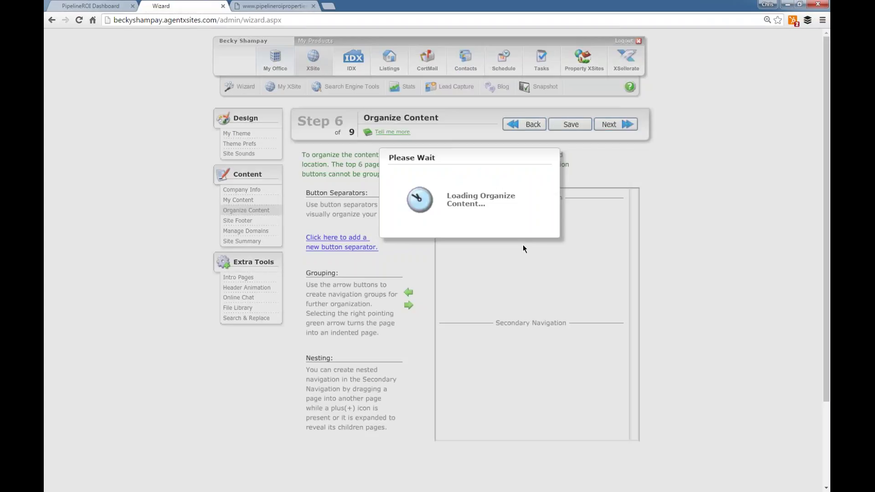
scroll(625, 308, down, 2)
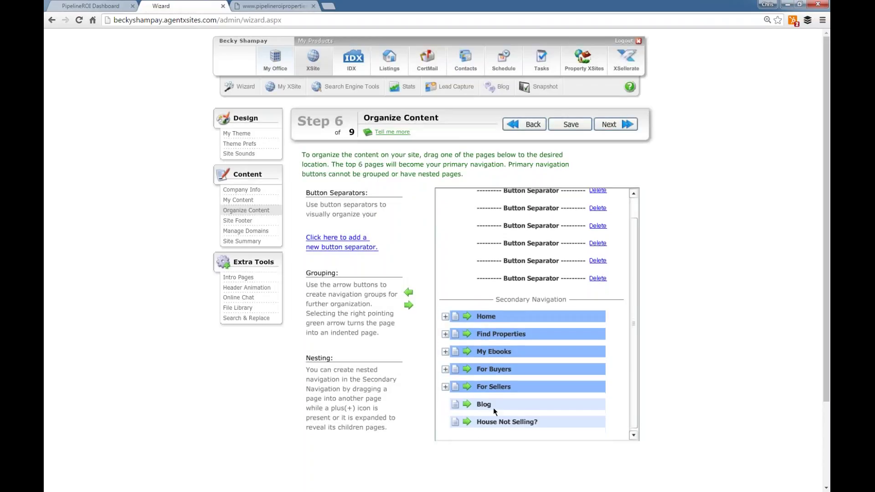
mouse_move(517, 426)
mouse_down()
mouse_move(491, 337)
mouse_move(505, 422)
mouse_move(515, 433)
mouse_move(509, 349)
mouse_move(499, 359)
mouse_up()
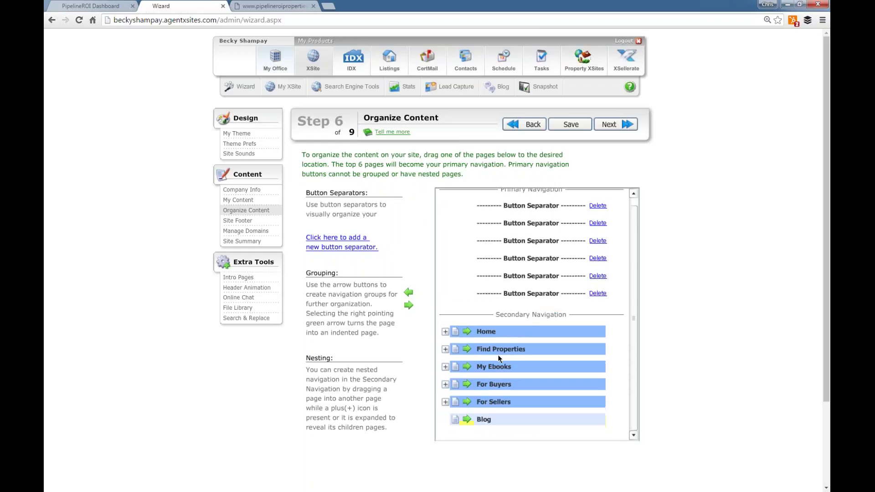
click(445, 366)
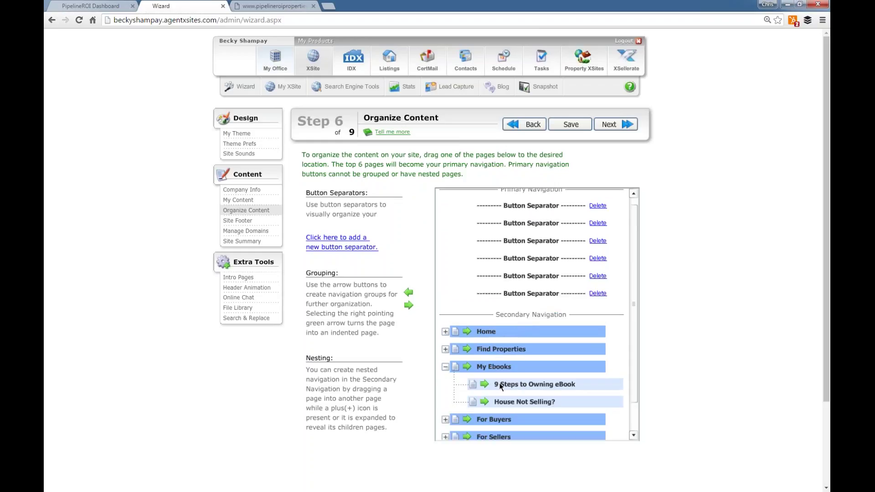
click(570, 126)
Step: View the new "House Not Selling?" landing page under My Ebooks on the live website
key(ctrl+Tab)
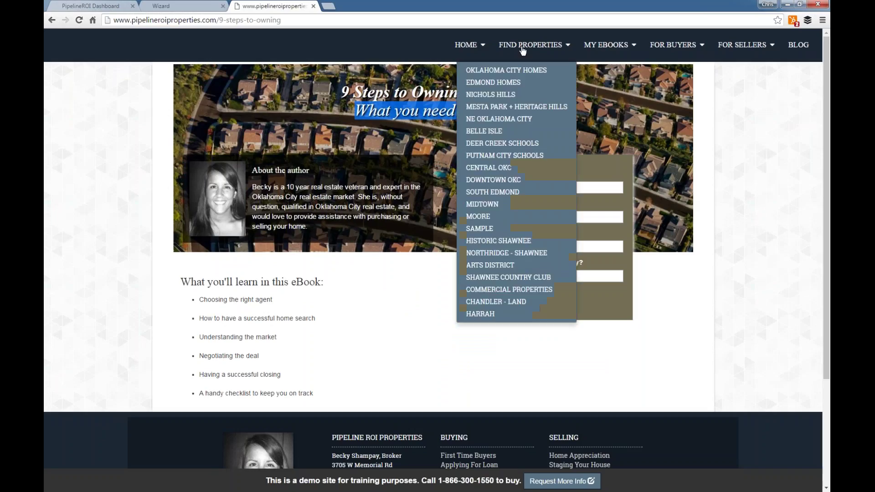
click(614, 45)
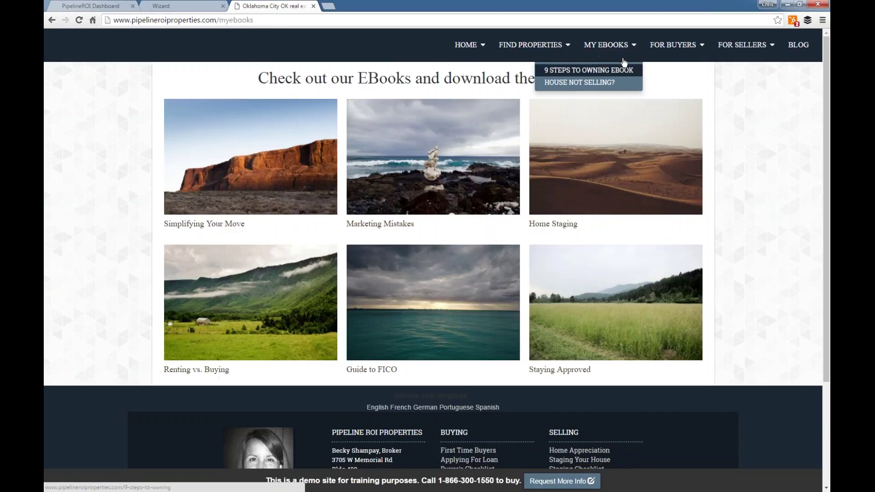
click(599, 87)
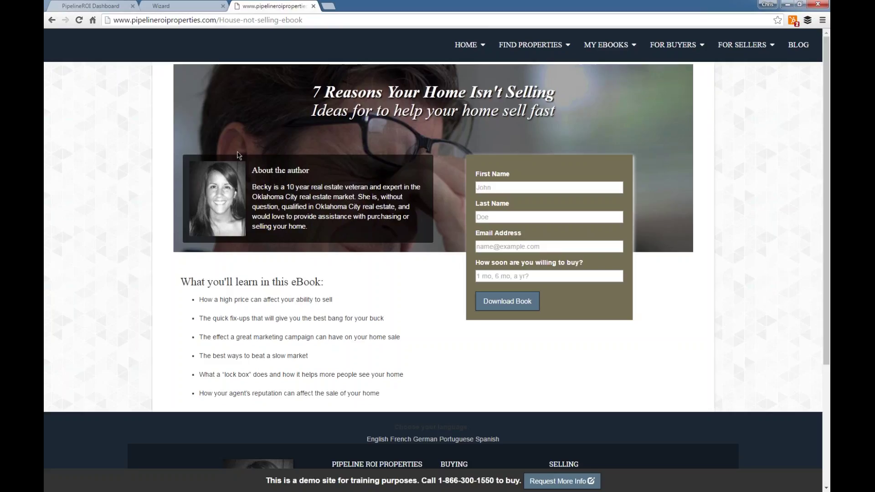
Step: Return to the PipelineROI dashboard, show the Publish options and review the website traffic and statistics widgets
click(90, 6)
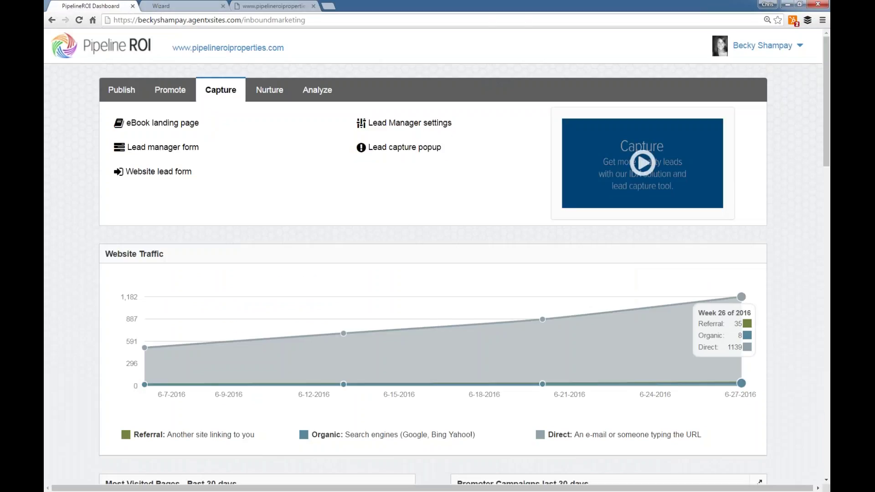
click(121, 91)
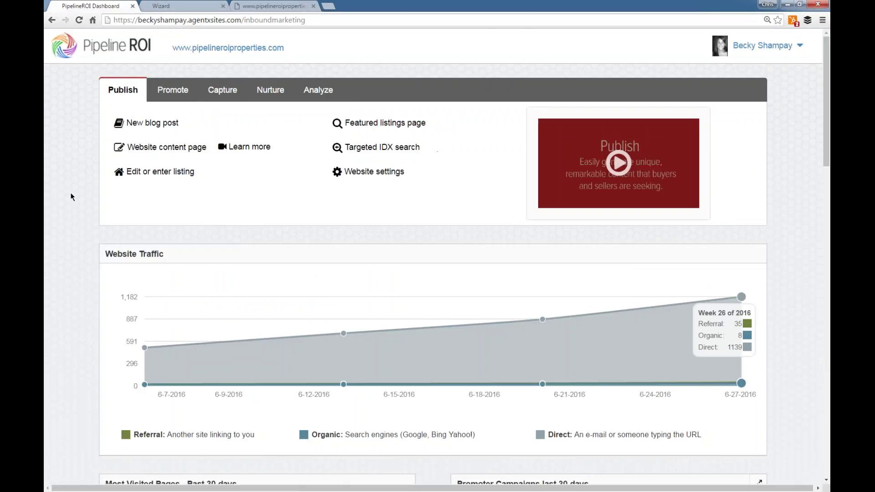
scroll(73, 196, down, 3)
scroll(73, 197, down, 2)
scroll(73, 196, up, 5)
Step: Examine the per-campaign breakdown of the promoter campaigns from the last 30 days, then close it
scroll(642, 396, down, 5)
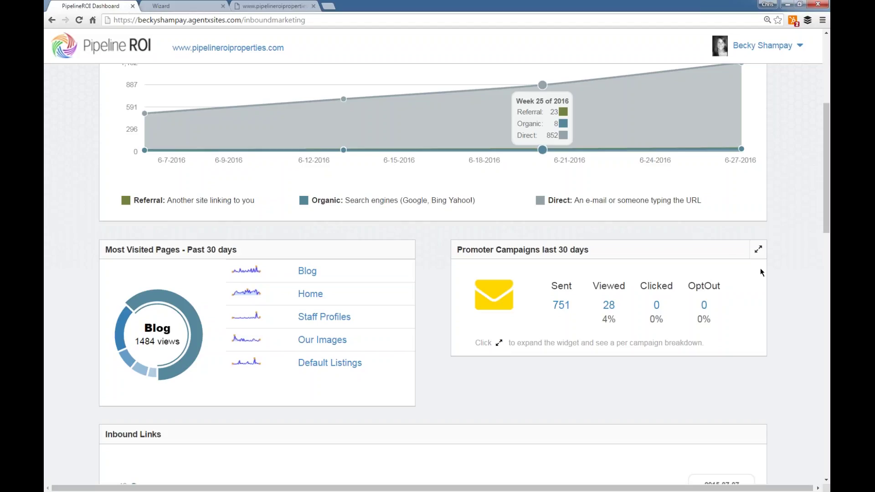
click(759, 251)
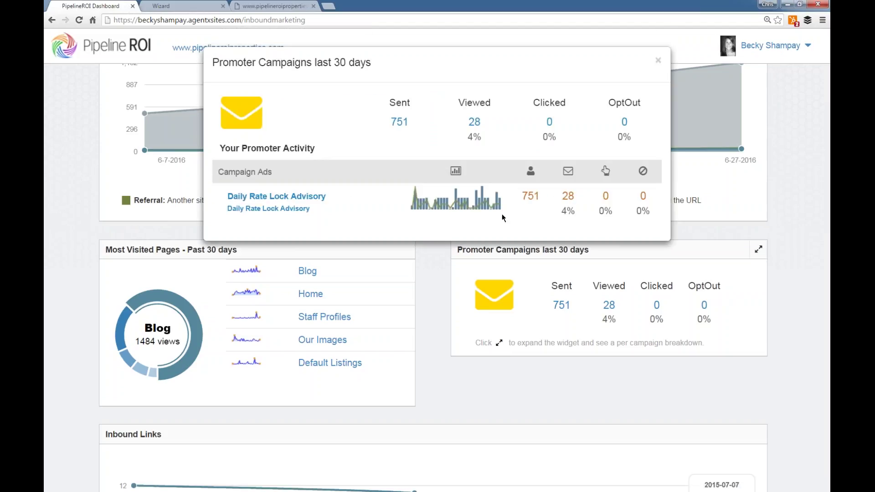
mouse_move(426, 206)
key(Escape)
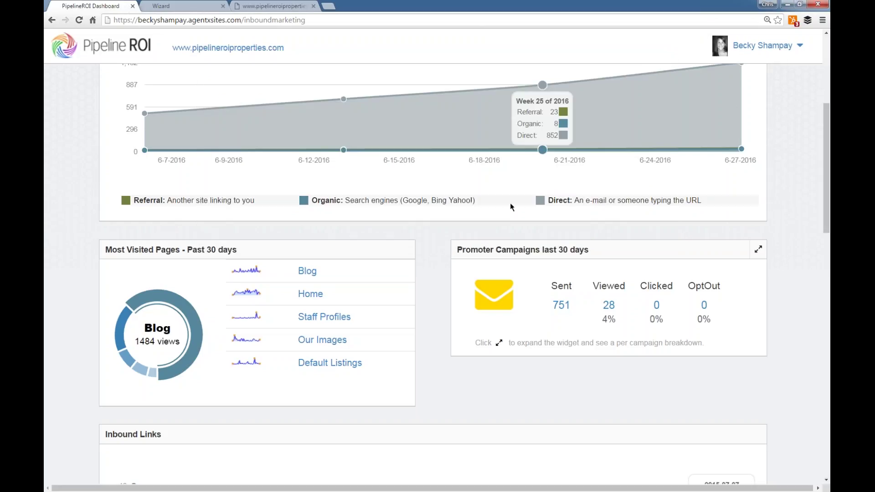
Step: Open the e-mail campaign manager from the dashboard's Nurture options
scroll(510, 200, up, 5)
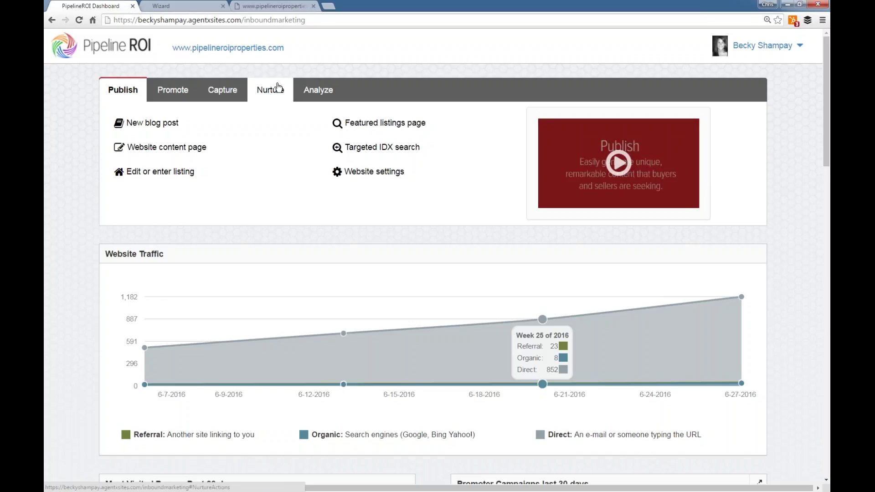
click(276, 93)
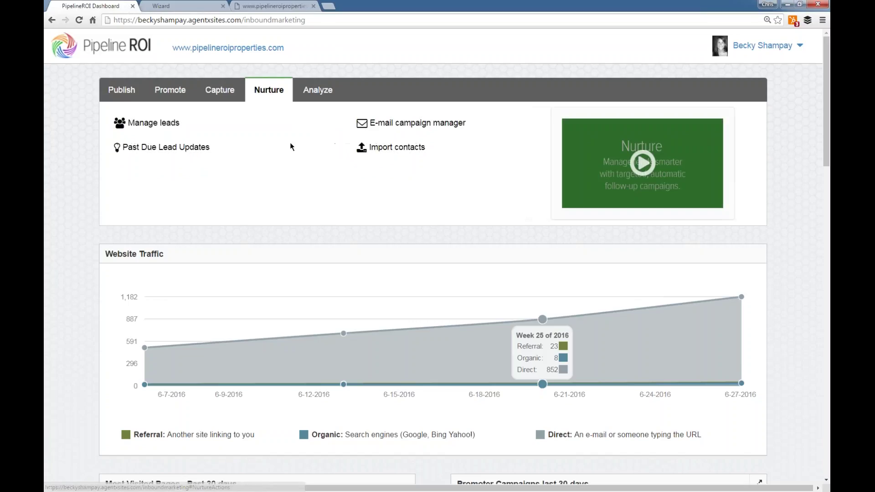
click(420, 129)
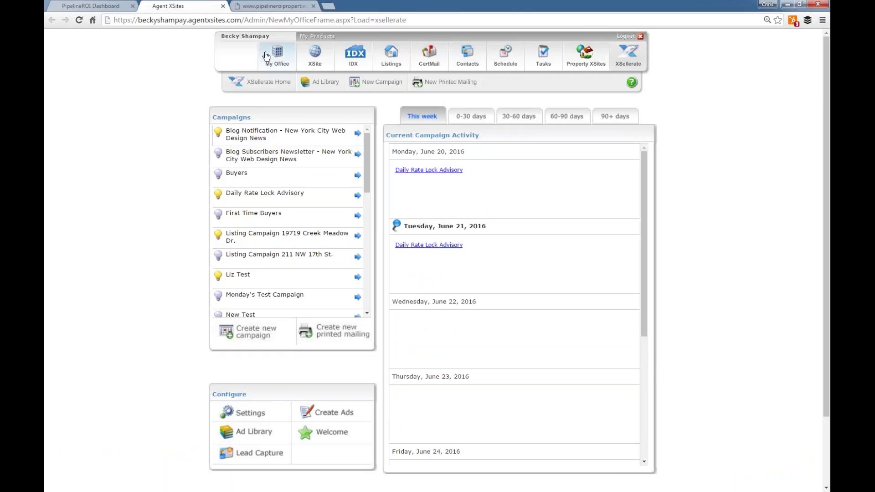
Step: Open the marketing group manager from the contact list and review the First Time Home Buyers entry under My Groups
mouse_move(266, 55)
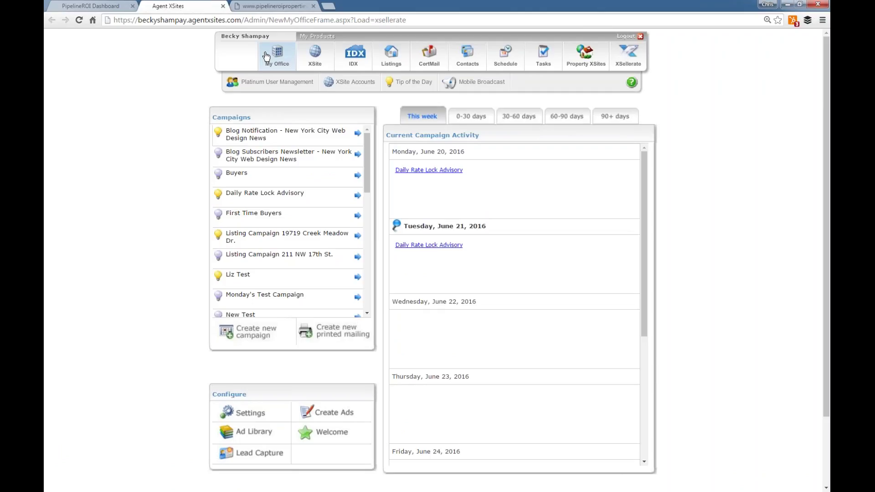
click(471, 64)
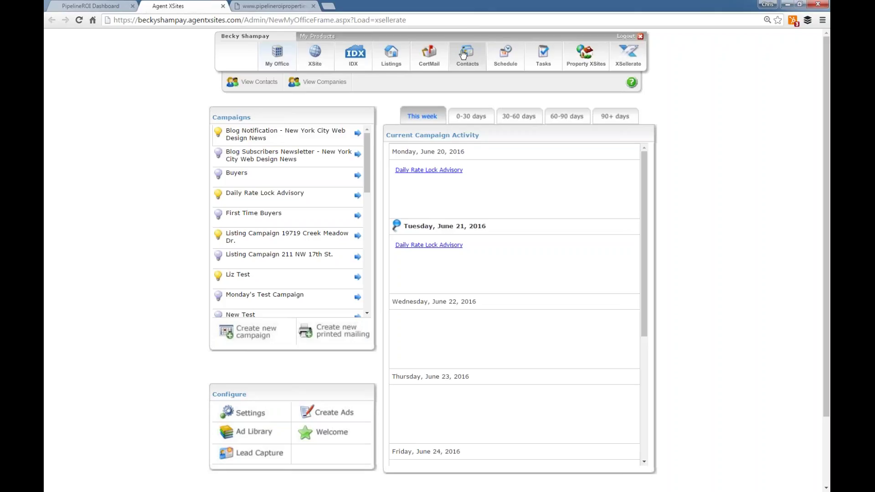
click(463, 55)
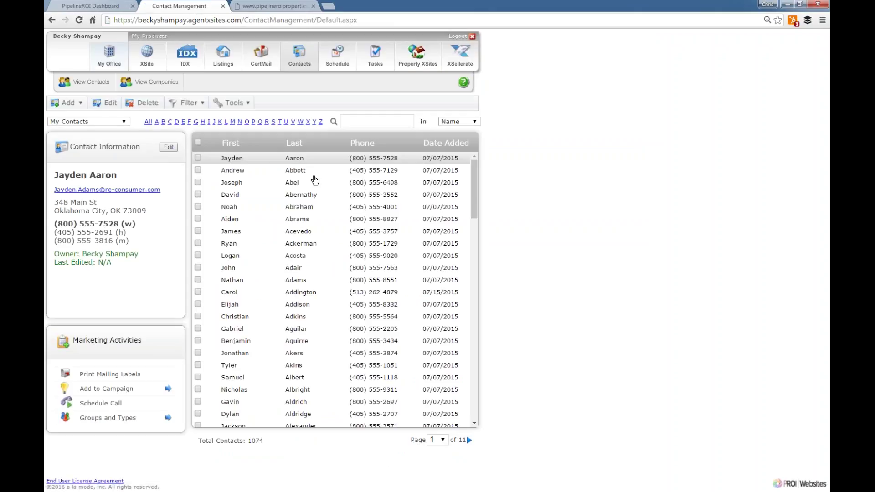
click(242, 103)
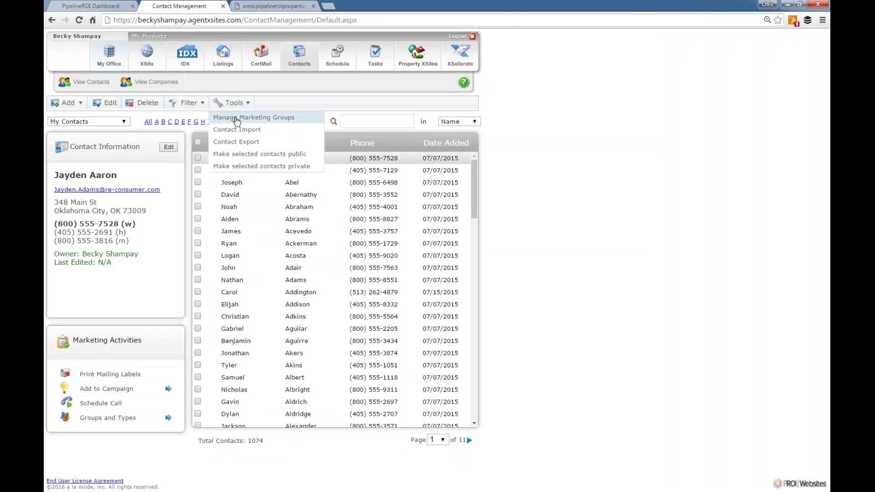
click(261, 117)
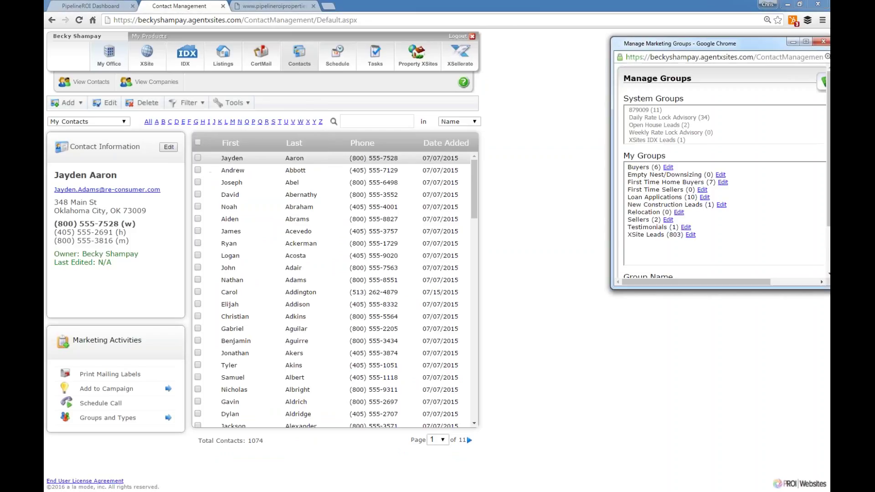
drag(711, 46, 595, 50)
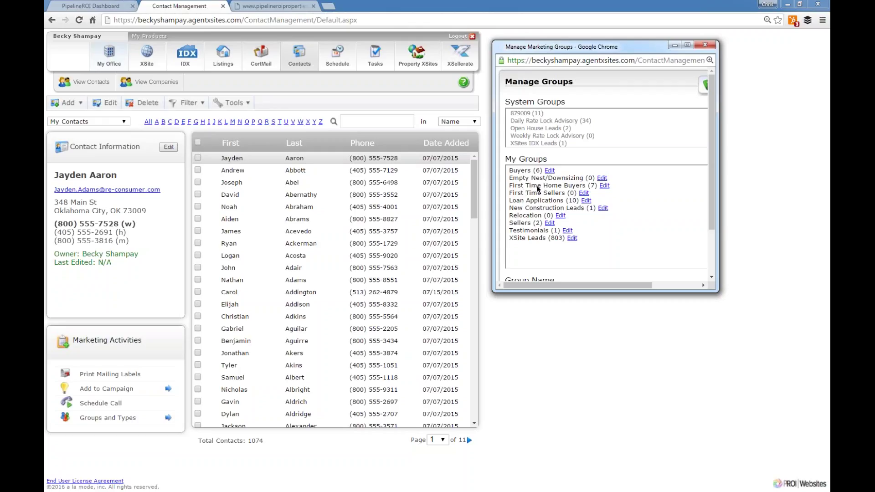
drag(509, 187, 585, 186)
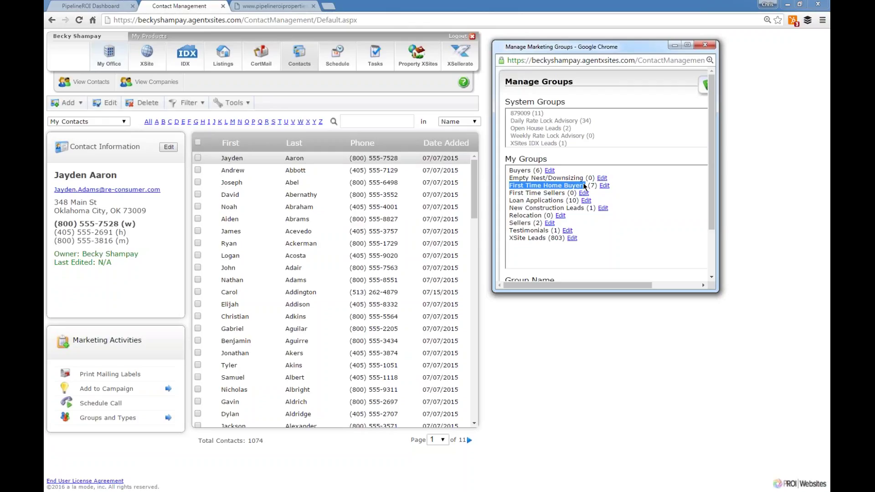
drag(584, 184, 585, 184)
Step: Add a new marketing group named "Military Relocation", check it under My Groups and close the group manager
scroll(608, 216, down, 2)
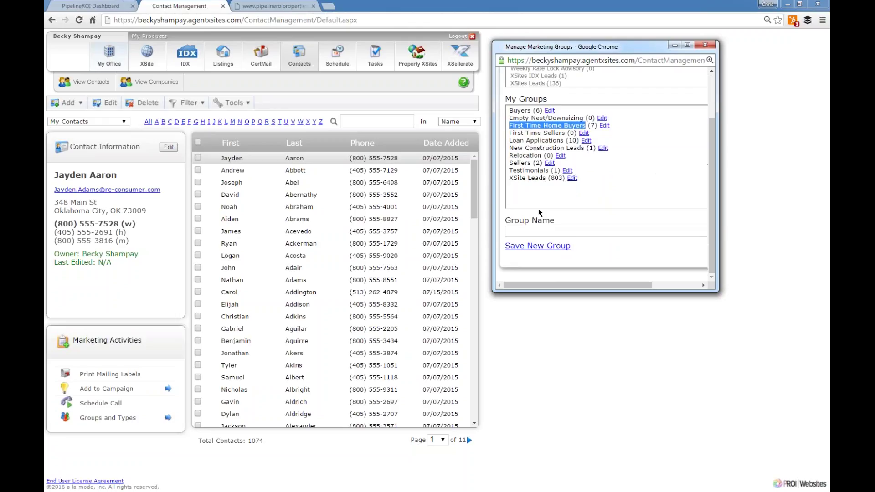
click(550, 232)
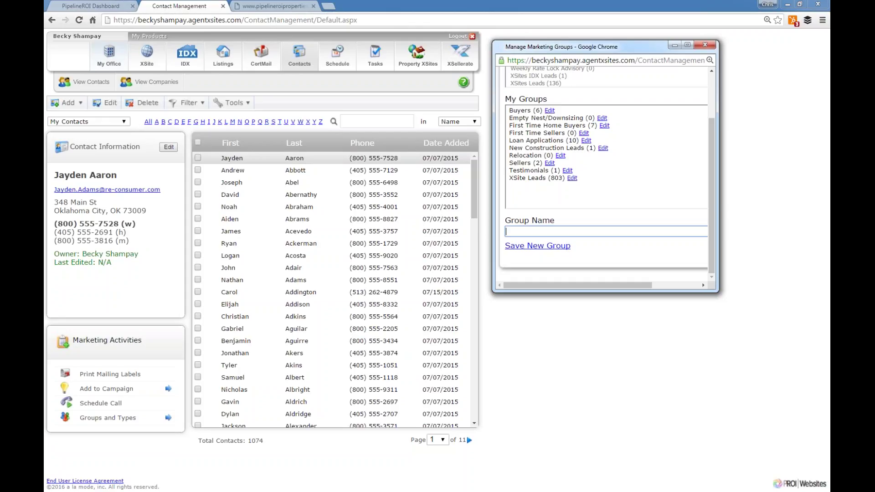
text(Militaryt)
key(BackSpace)
text(Relocation)
click(531, 247)
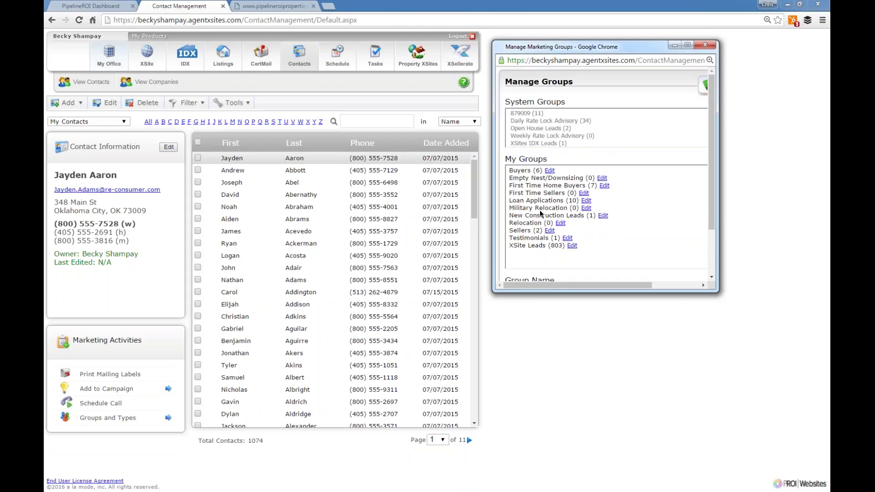
drag(510, 208, 568, 209)
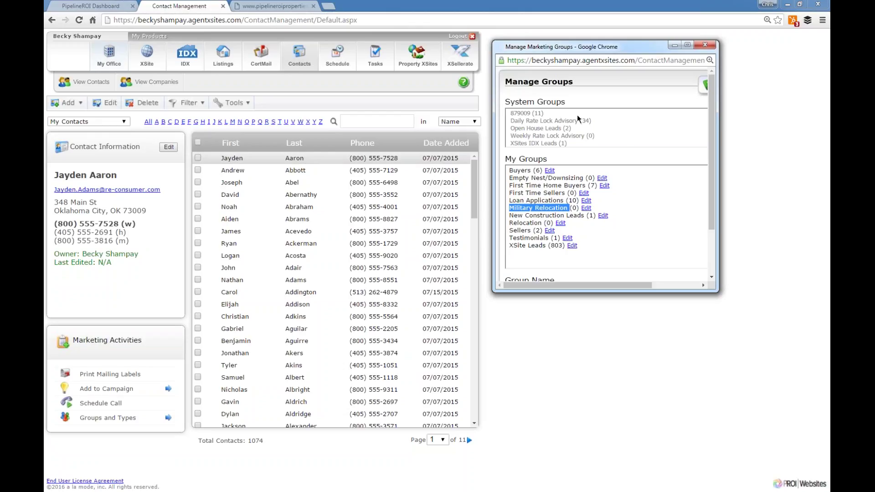
click(704, 44)
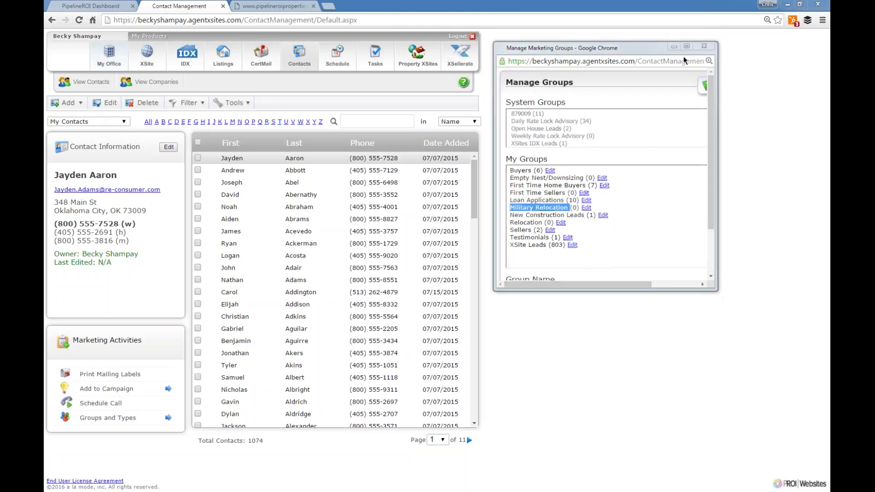
Step: Return to the XSellerate campaign manager and delete the New-User campaign
click(464, 63)
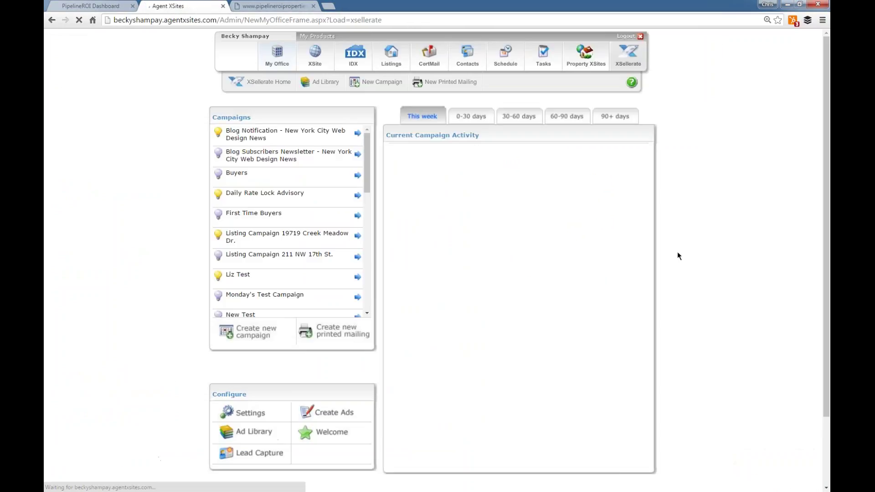
scroll(441, 174, down, 3)
scroll(523, 272, up, 2)
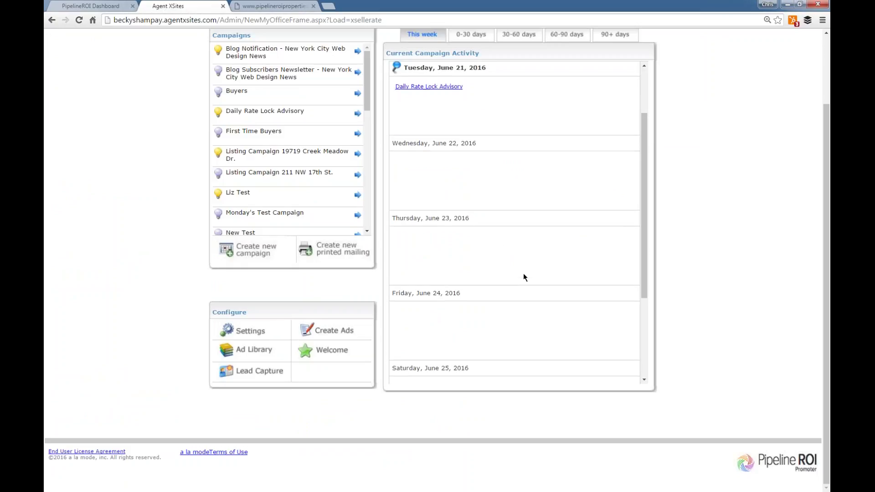
scroll(386, 240, up, 3)
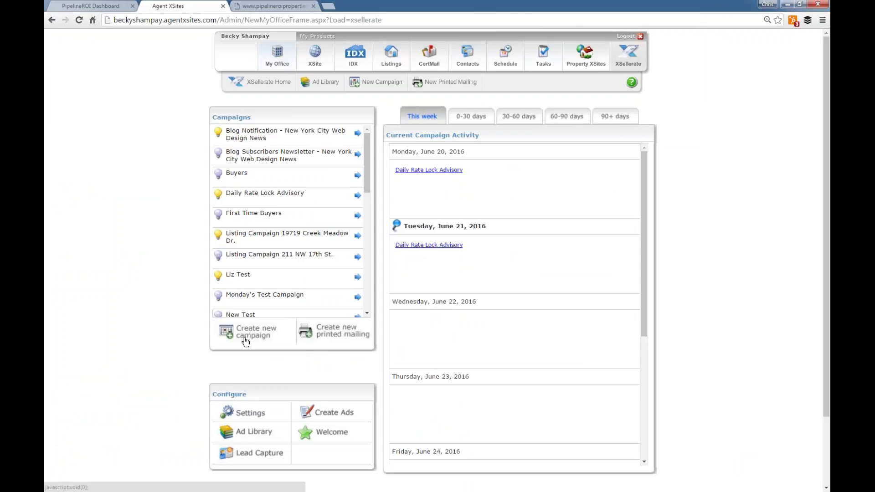
scroll(355, 237, down, 3)
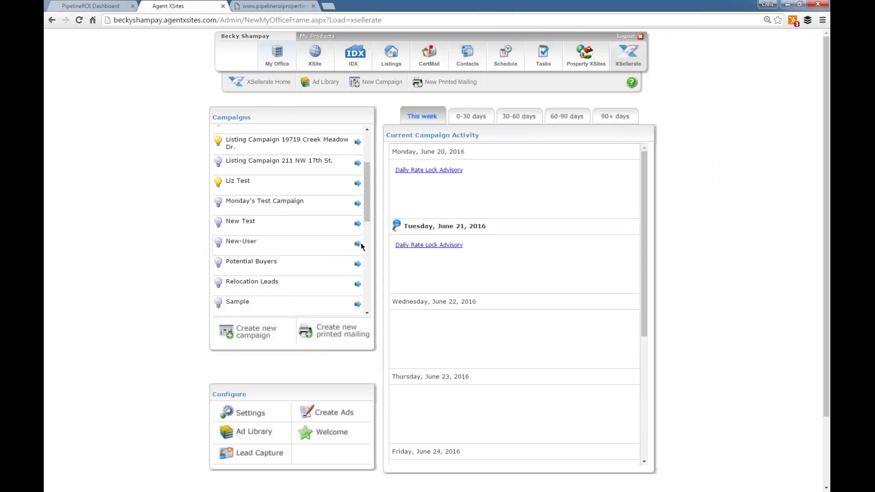
click(357, 244)
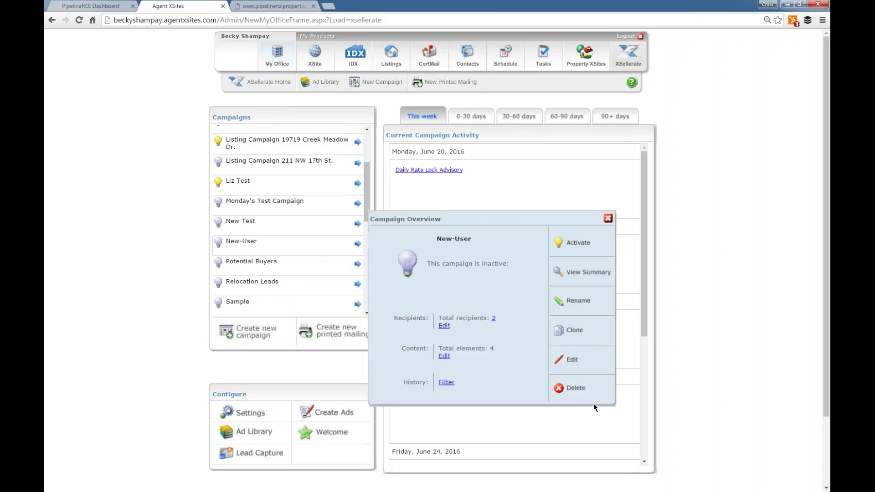
click(575, 390)
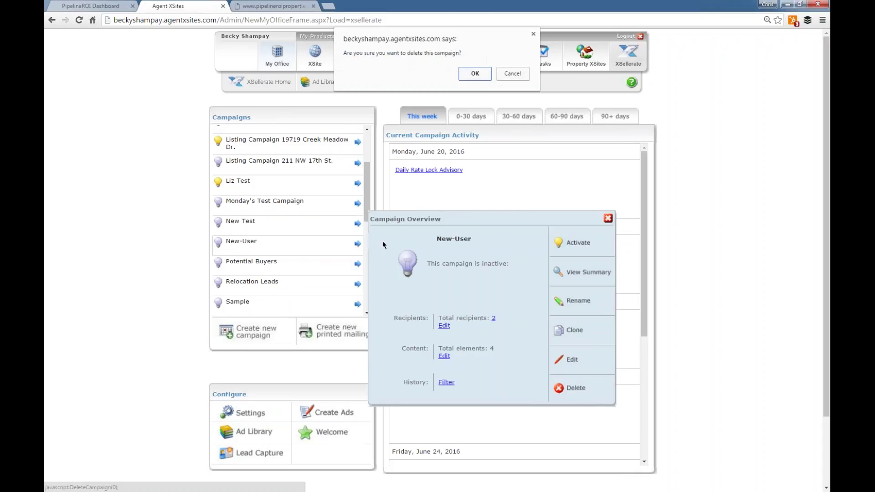
click(469, 75)
Step: Find the lowercase "test campaign" in the campaign list and delete it
scroll(330, 278, down, 2)
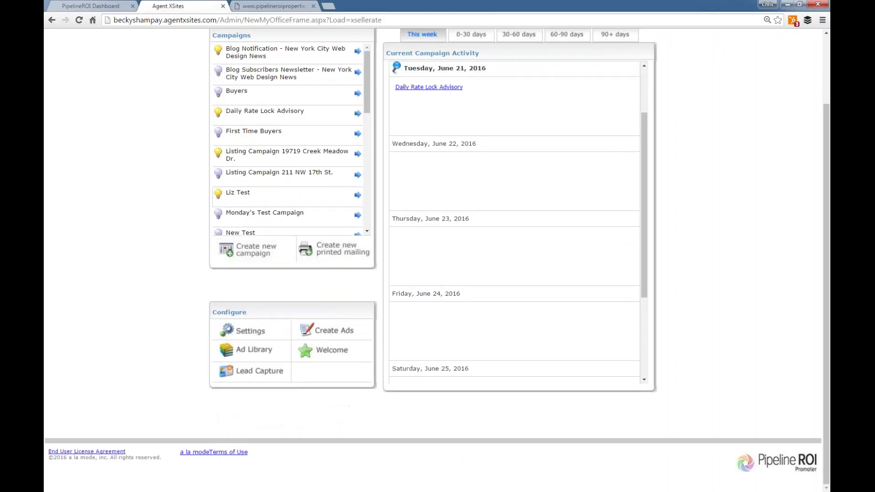
scroll(353, 137, down, 6)
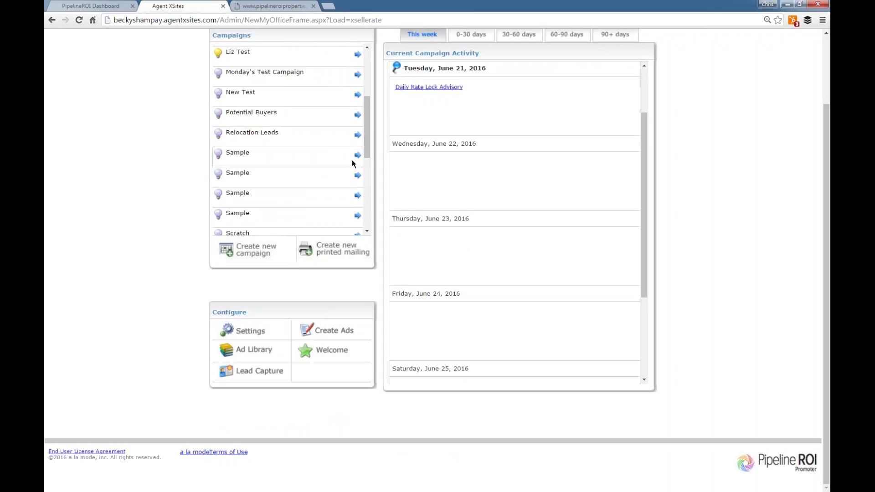
scroll(353, 164, down, 5)
scroll(356, 202, up, 1)
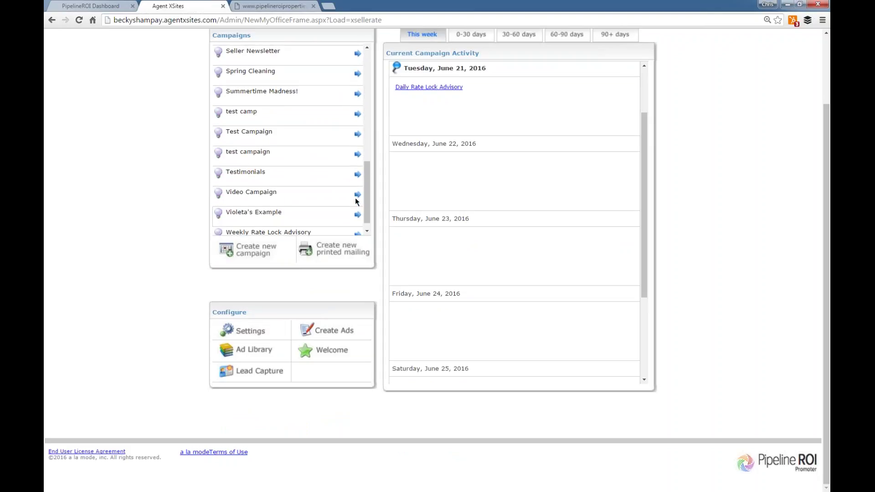
scroll(357, 201, up, 2)
click(358, 190)
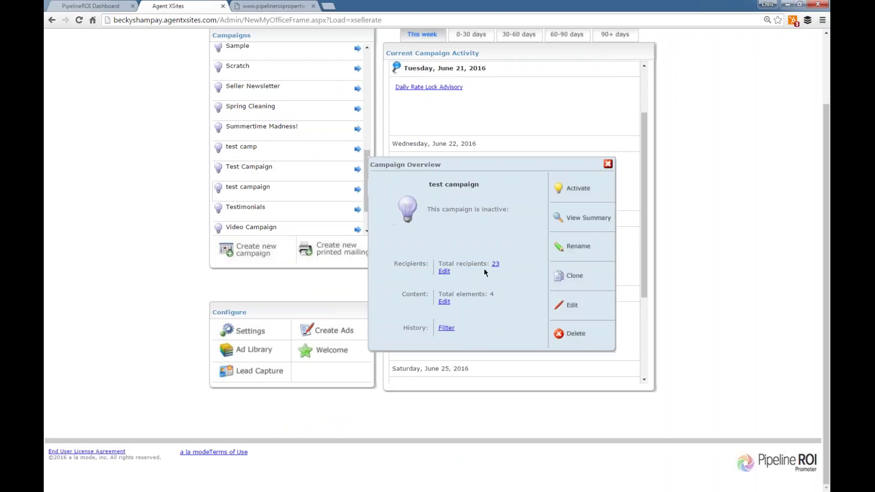
click(574, 337)
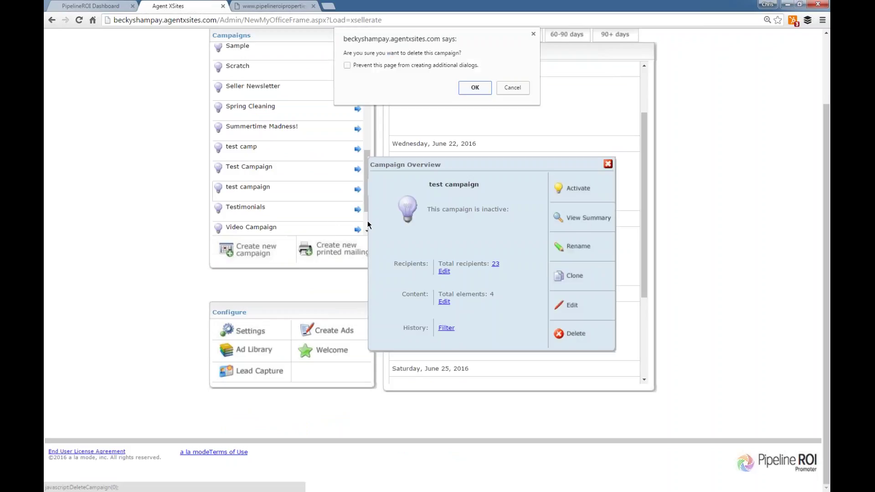
click(476, 91)
Step: Create a new campaign named "Military Relocation" and continue to its recipient selection
scroll(305, 205, down, 2)
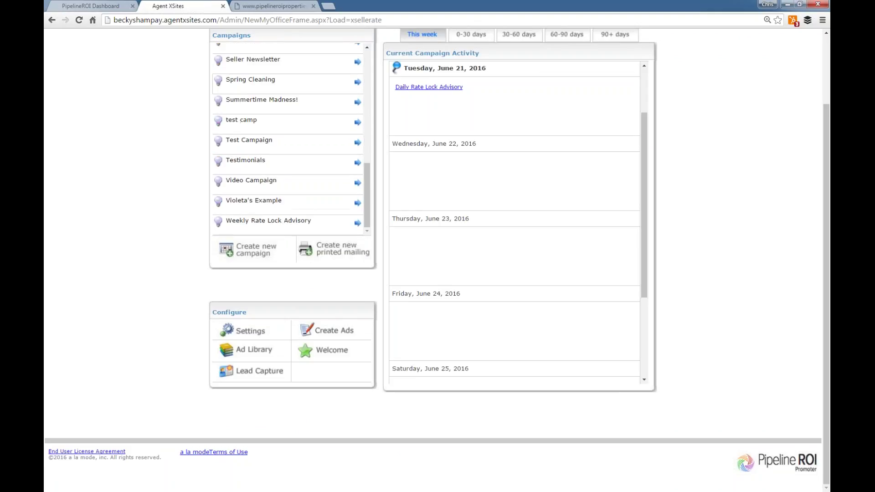
click(274, 209)
scroll(439, 136, up, 4)
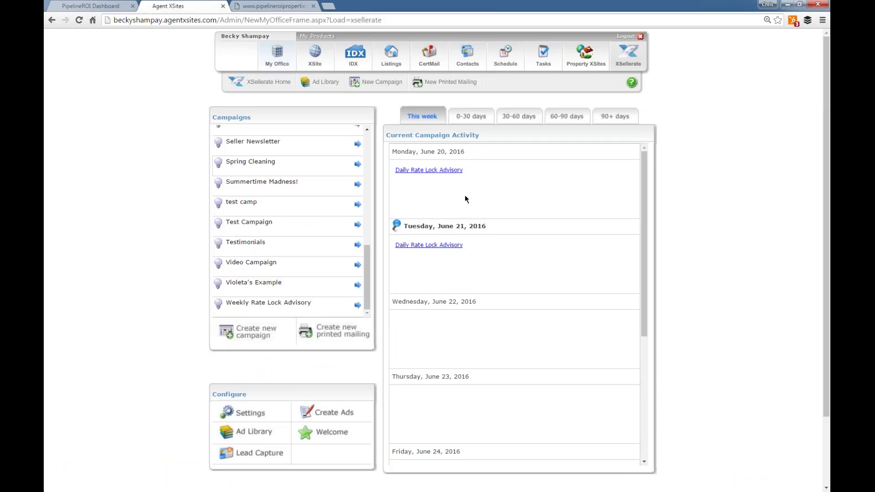
scroll(276, 221, up, 2)
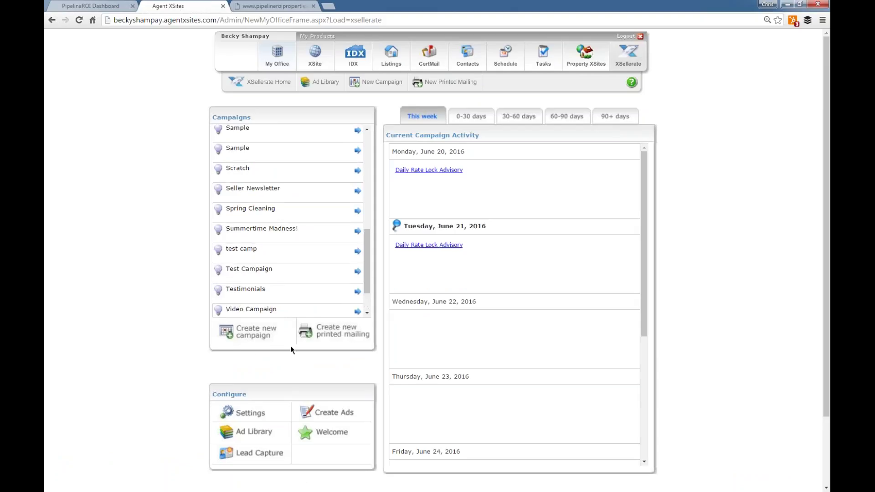
click(241, 338)
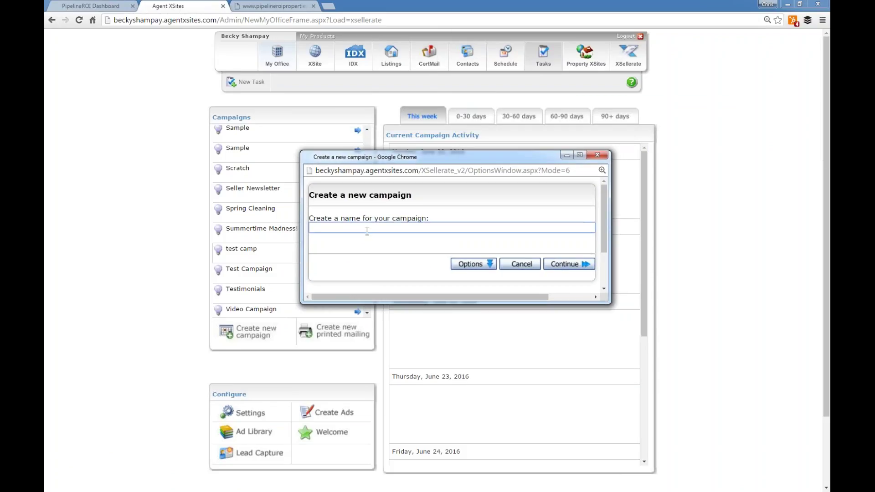
text(Military Re;ocation)
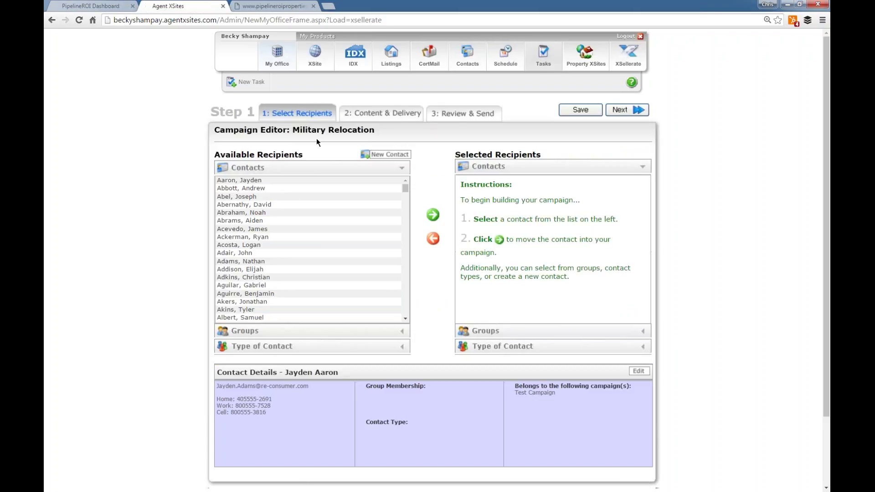
Step: Add the Military Relocation group to the campaign's selected recipients and continue to its content and delivery
click(321, 337)
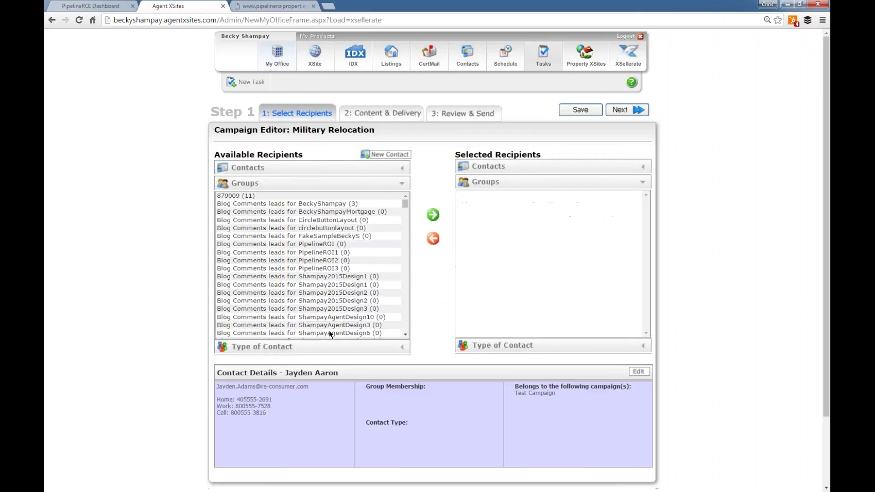
scroll(334, 268, down, 10)
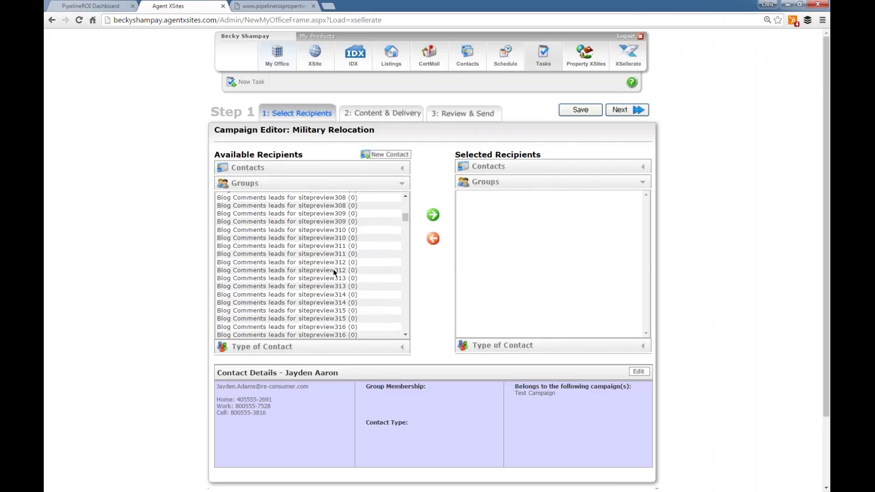
scroll(321, 275, down, 10)
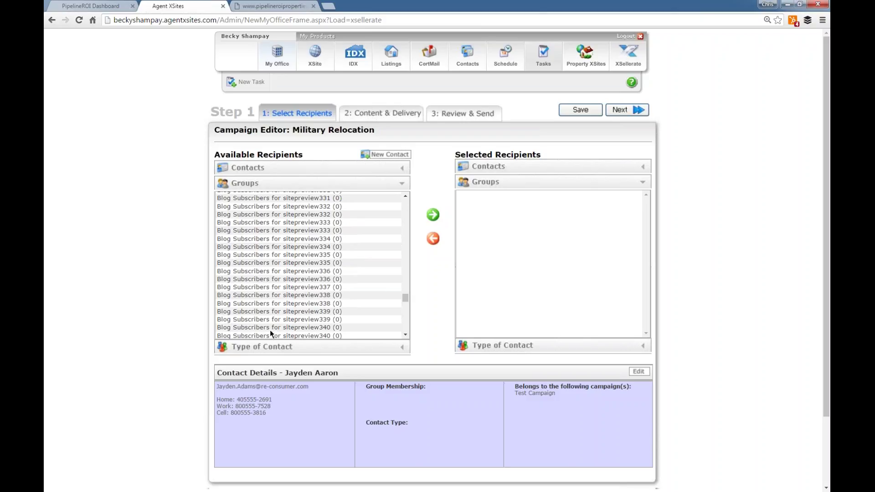
scroll(270, 330, down, 20)
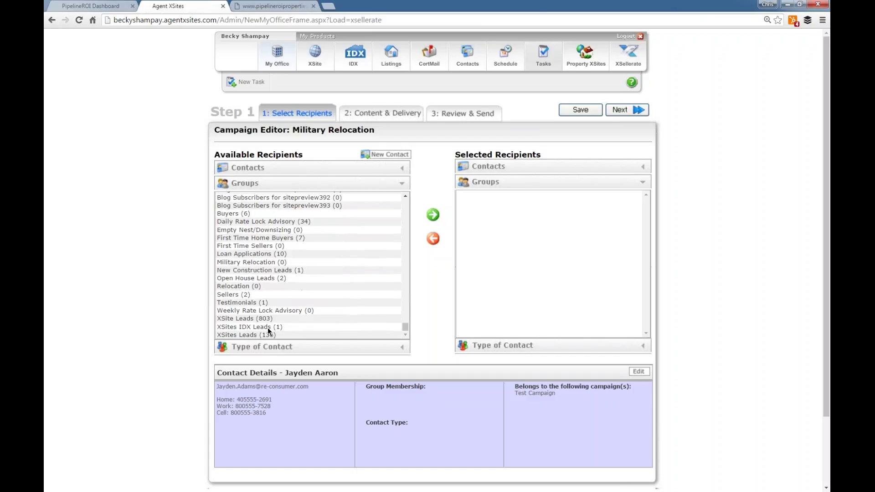
scroll(267, 327, down, 3)
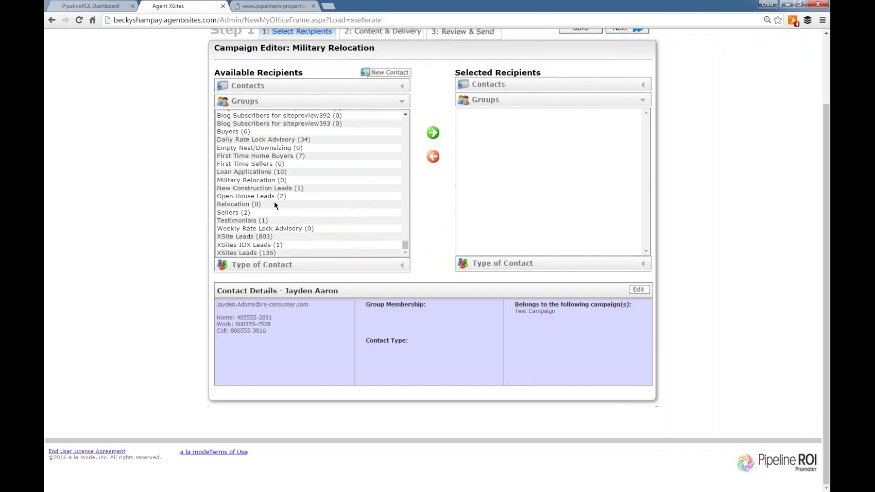
click(250, 180)
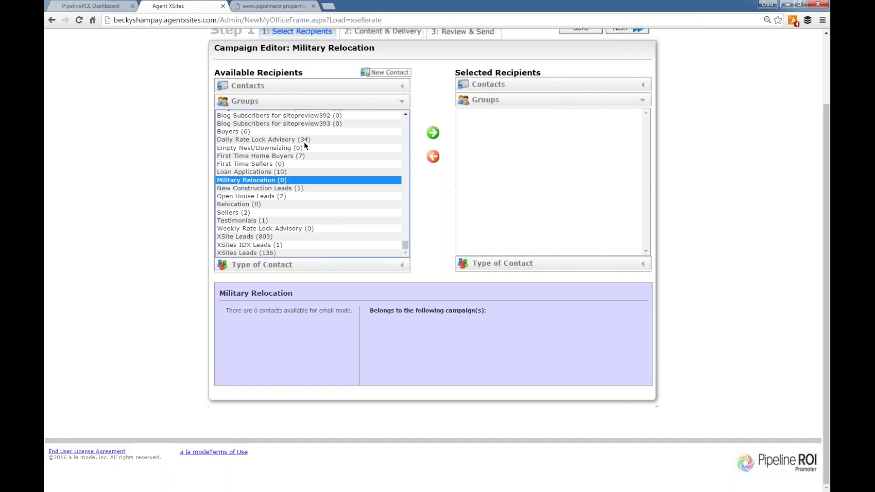
click(268, 172)
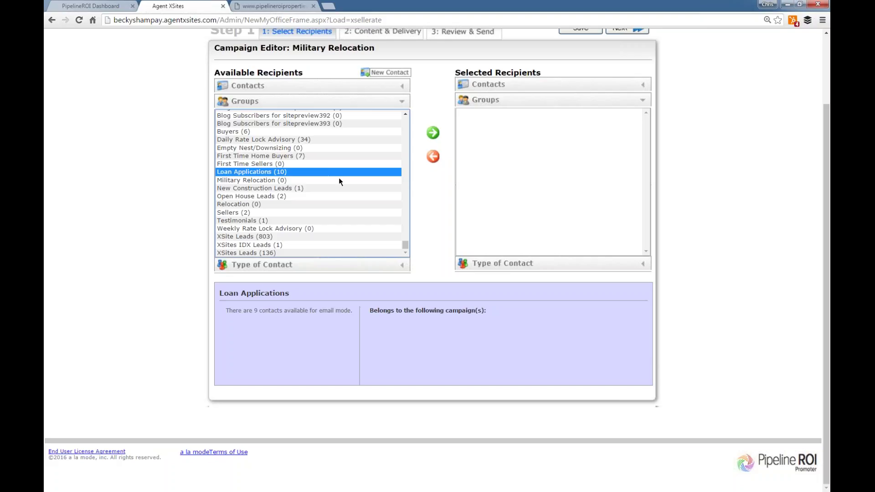
click(270, 180)
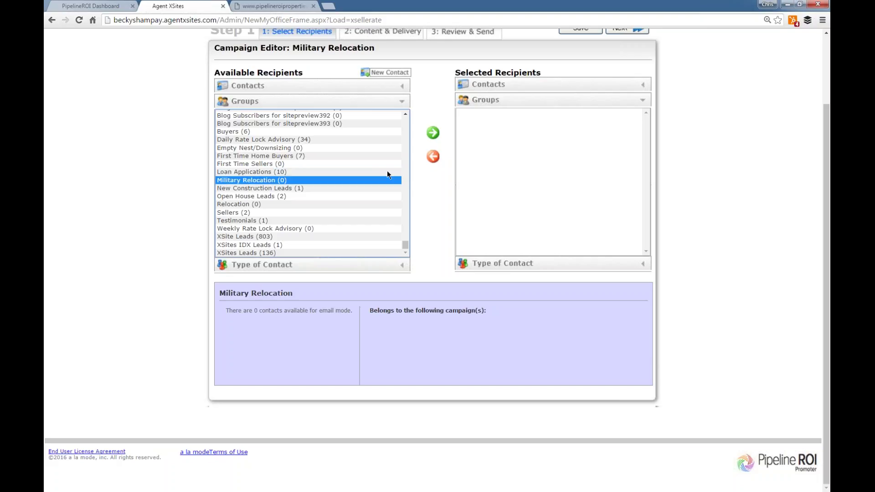
click(433, 134)
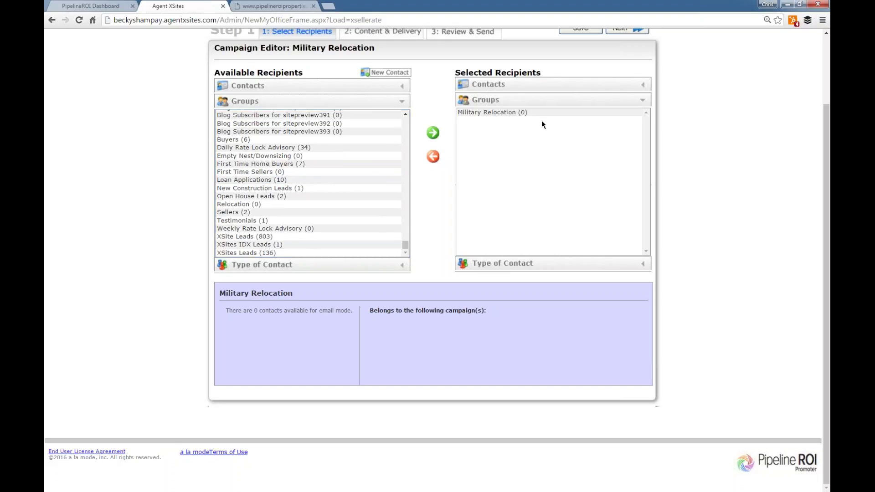
scroll(457, 245, up, 2)
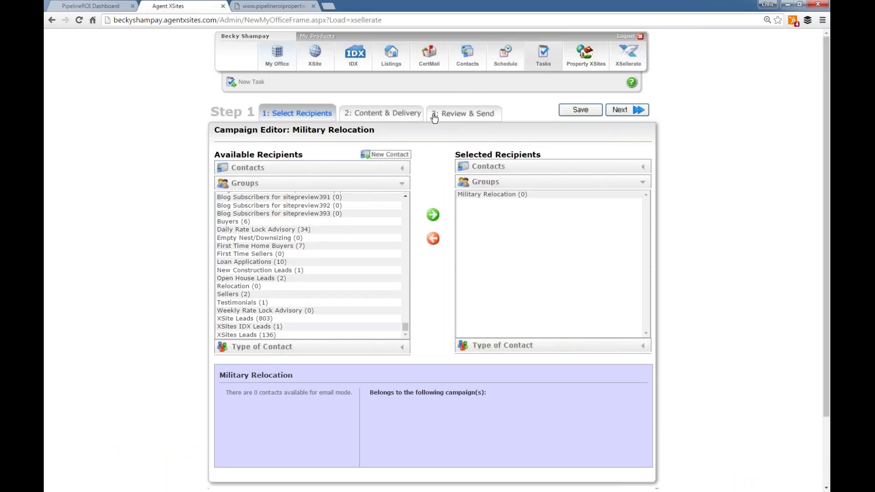
click(621, 110)
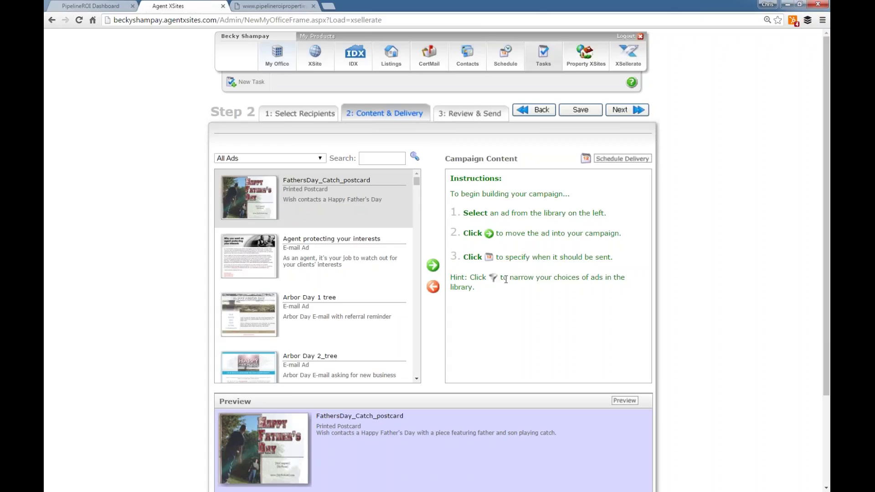
Step: Examine the campaign's delivery scheduling options and the Ready Made Campaigns in the ad library, including 2016 Holidays
click(616, 160)
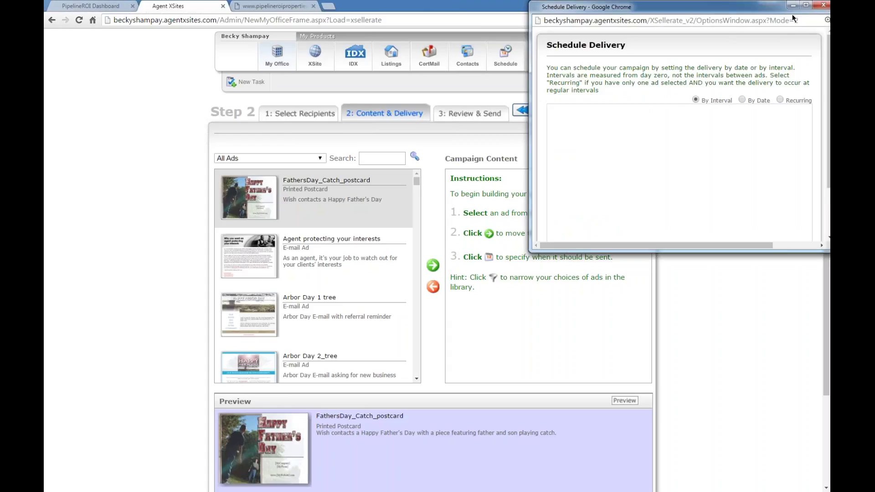
click(823, 5)
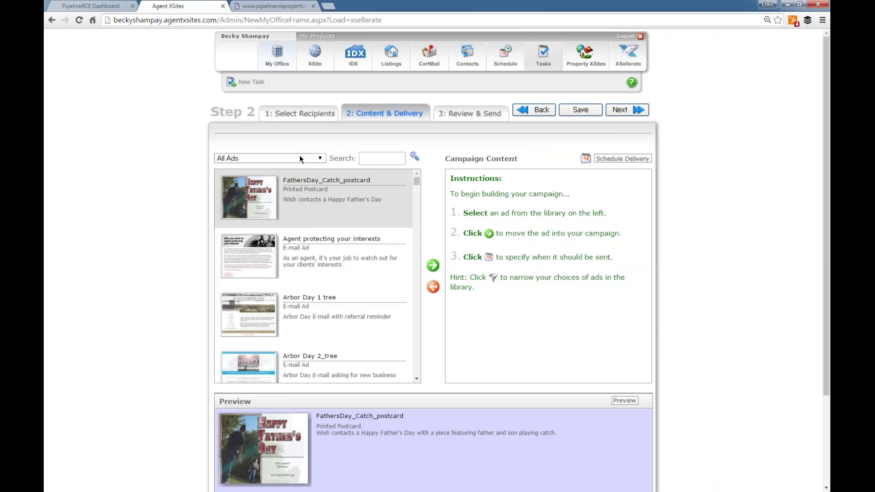
click(300, 158)
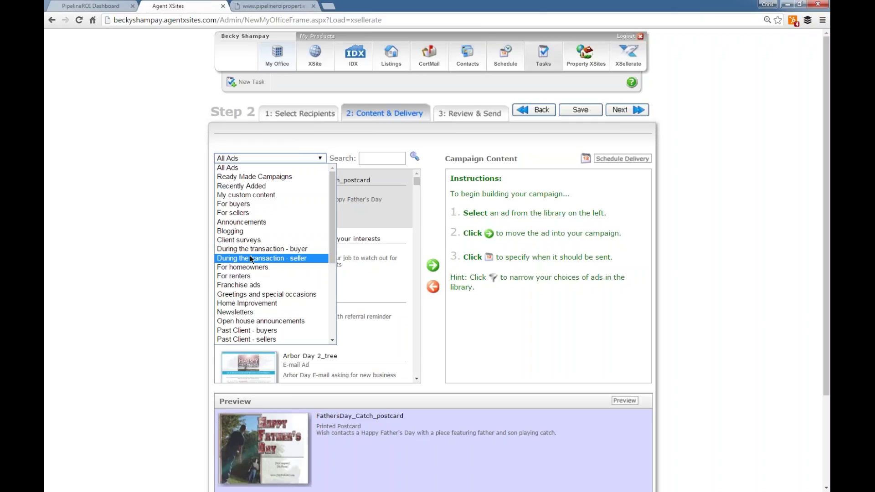
click(266, 180)
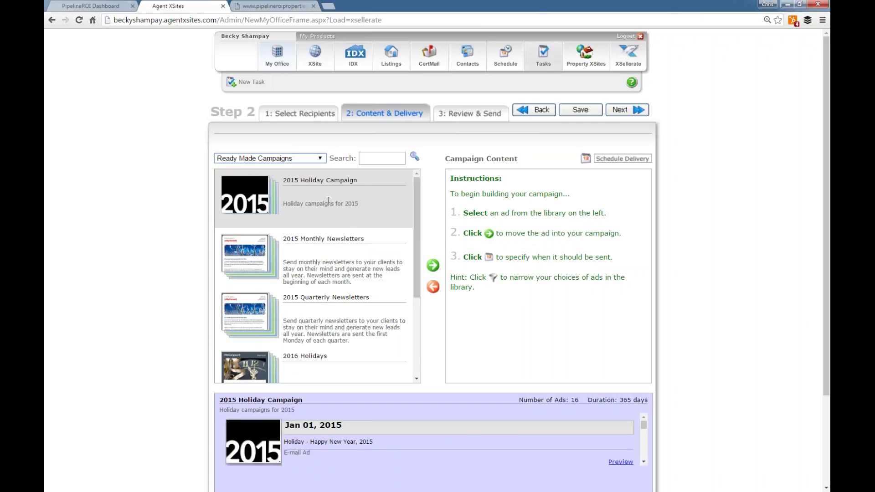
scroll(319, 230, down, 5)
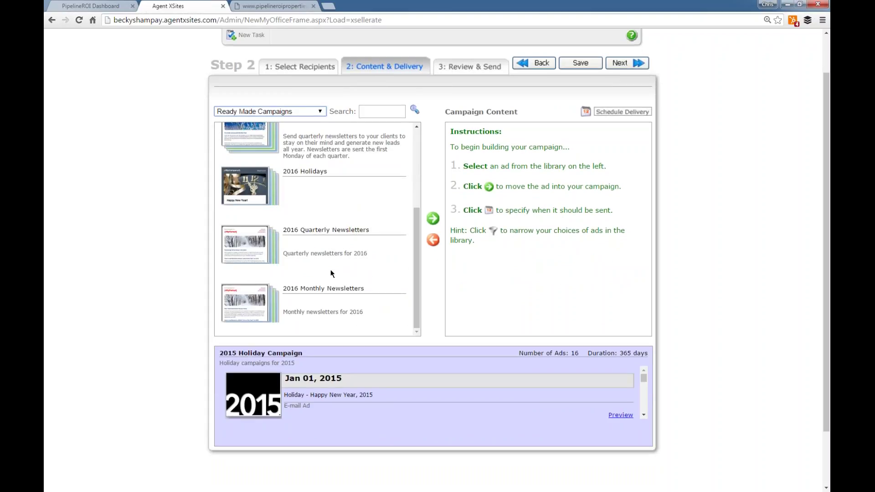
scroll(313, 320, up, 5)
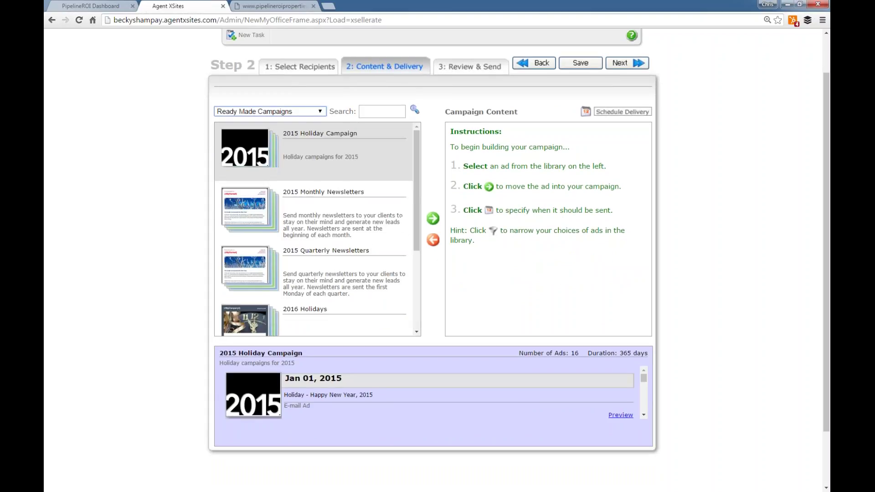
scroll(308, 321, down, 2)
click(253, 258)
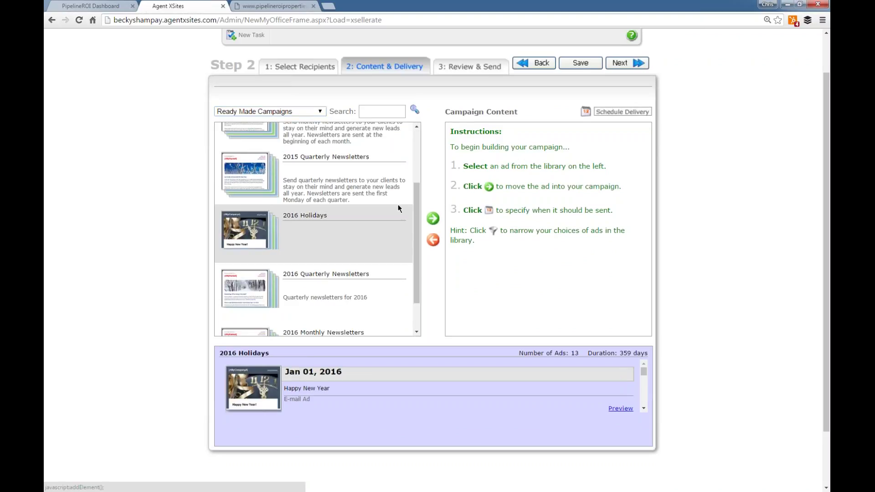
scroll(310, 157, up, 1)
scroll(310, 157, up, 3)
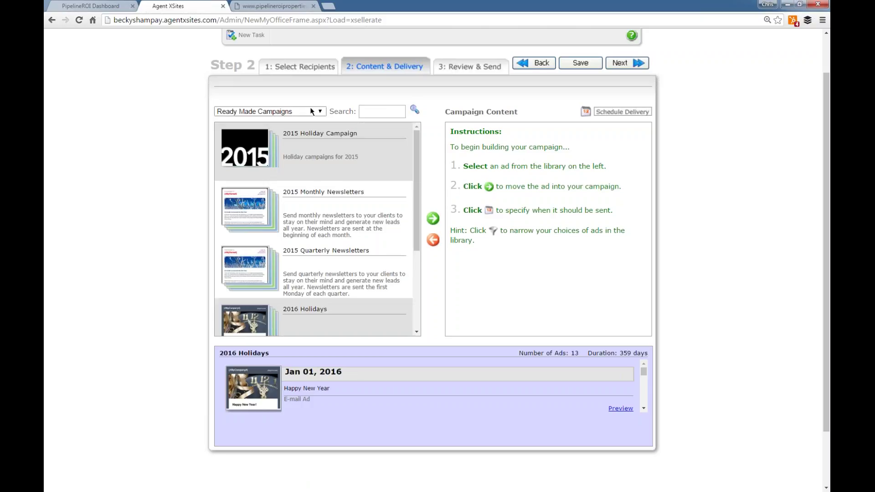
Step: Filter the ad library to For renters and add the Did you know, real estate needs_lighthouse and dream home_keys e-mail ads to the campaign
click(283, 111)
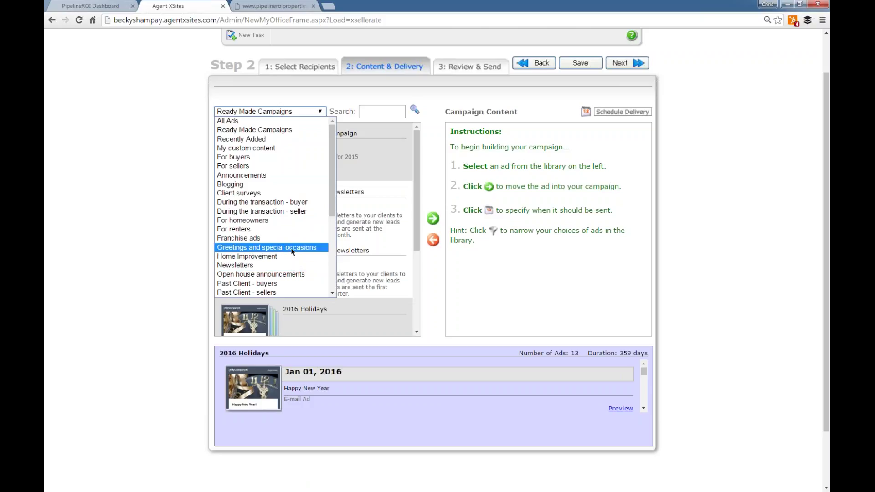
click(249, 230)
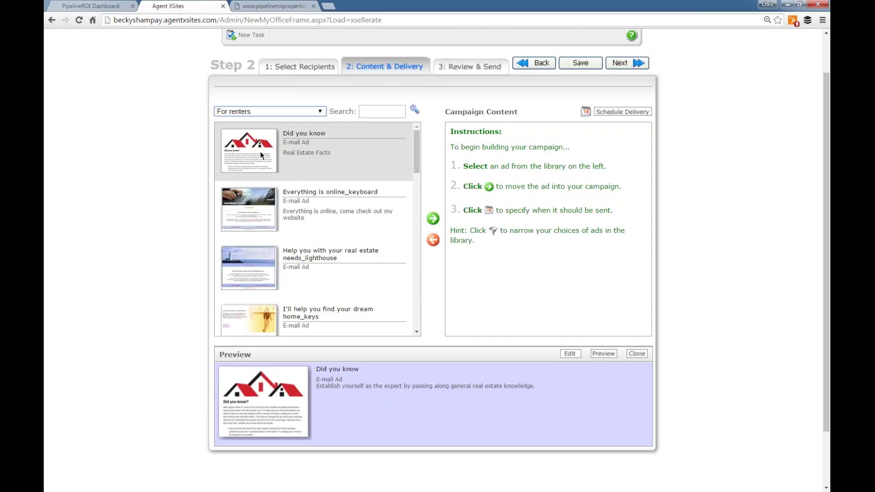
double_click(284, 144)
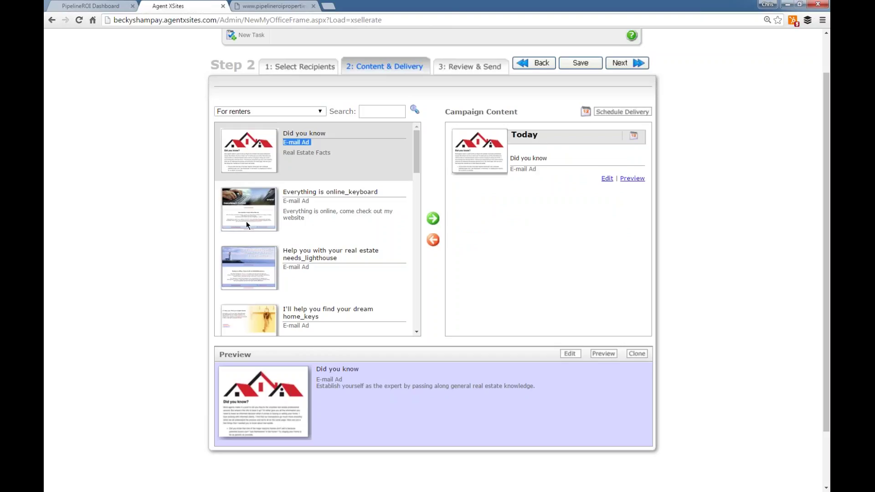
scroll(249, 221, down, 2)
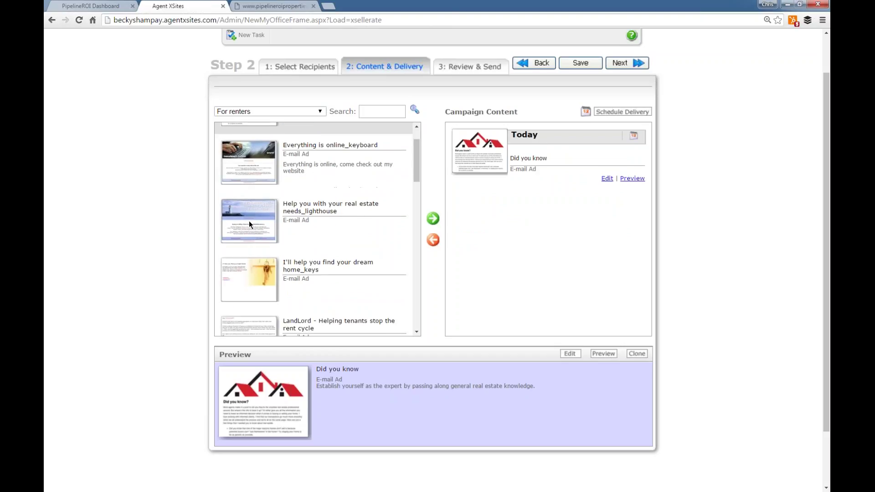
double_click(249, 221)
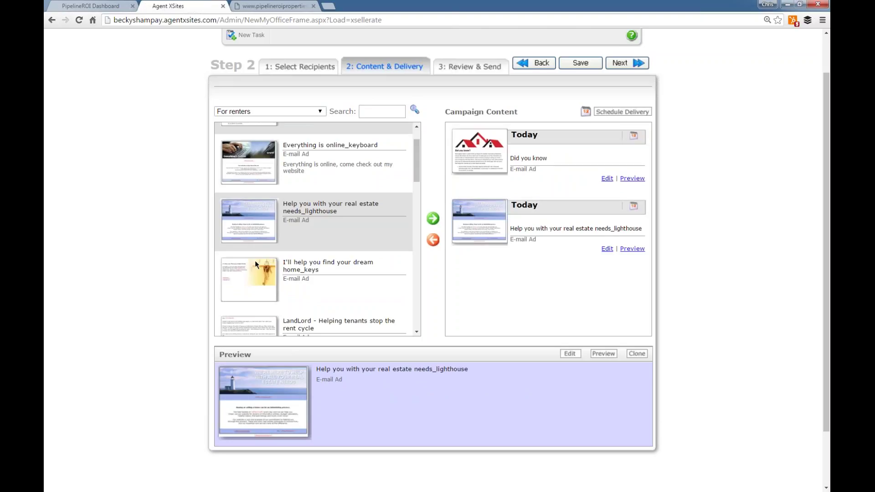
scroll(255, 261, down, 4)
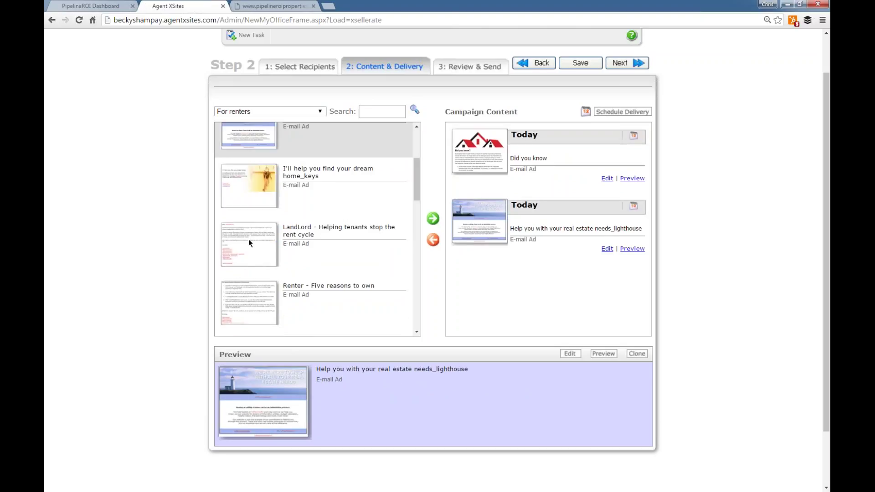
double_click(255, 187)
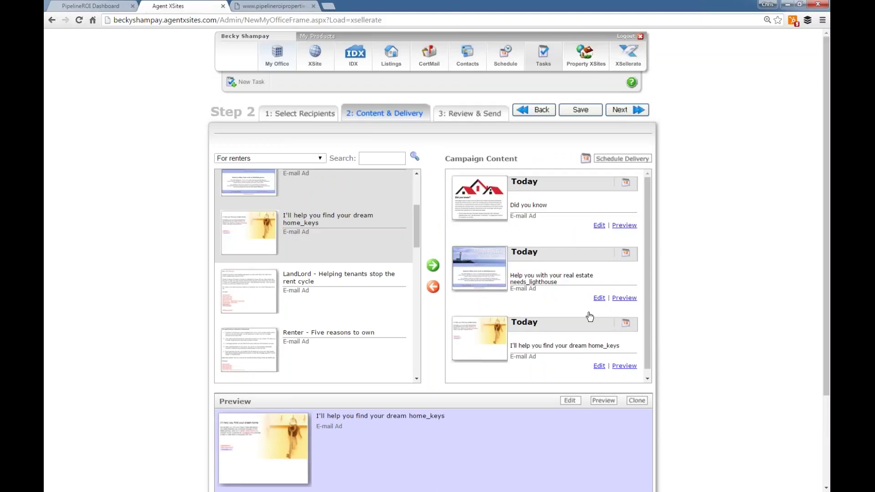
Step: Open the delivery schedule for the campaign's ads and go to the subject of the Did you know ad
click(622, 158)
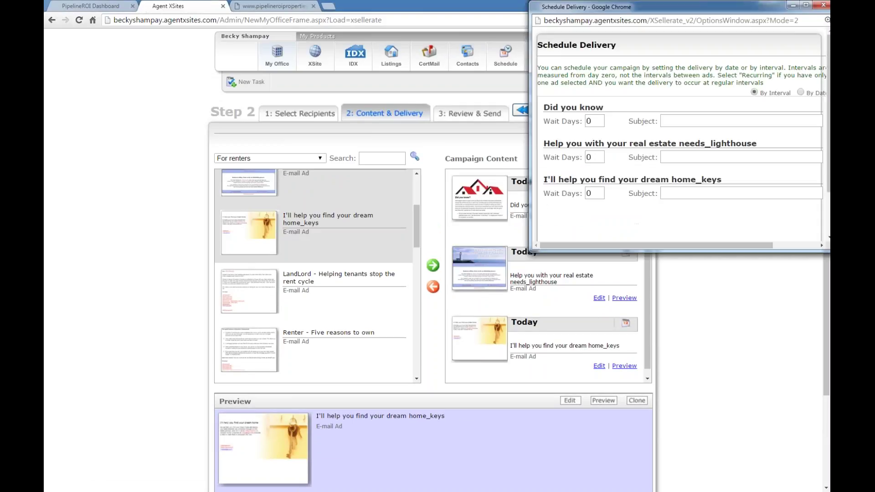
drag(729, 13, 658, 119)
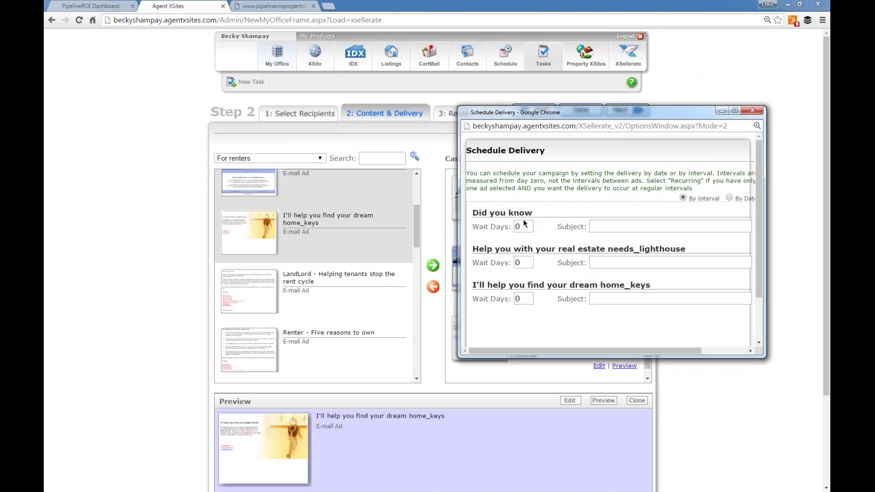
click(605, 226)
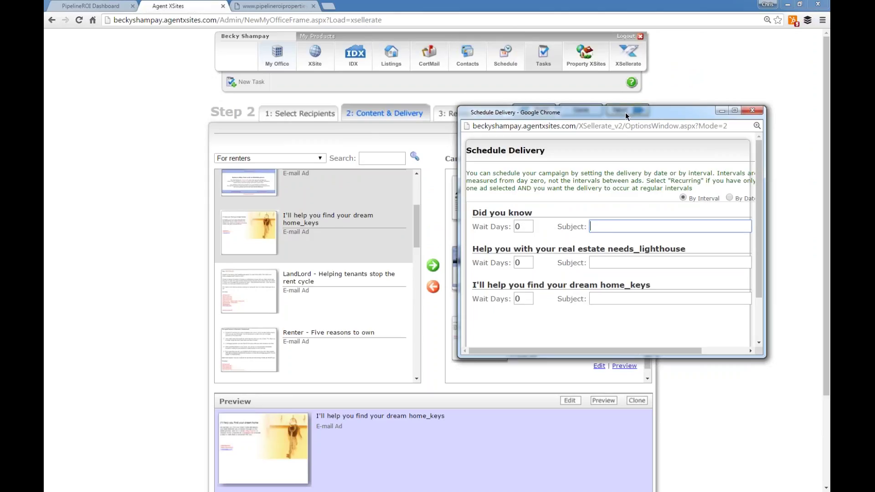
mouse_move(628, 113)
mouse_down()
mouse_move(792, 176)
mouse_move(818, 133)
mouse_move(740, 100)
mouse_move(635, 96)
mouse_move(638, 123)
mouse_up()
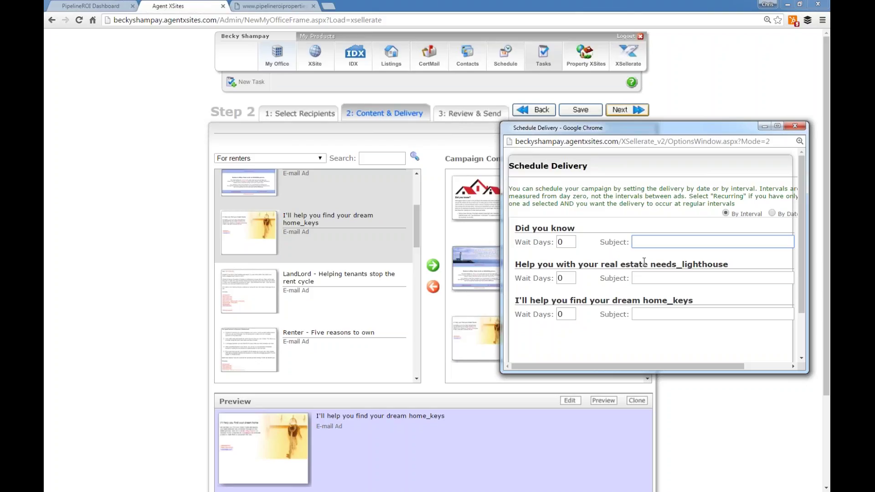
text(Just got our)
key(BackSpace)
key(BackSpace)
key(BackSpace)
text(your orders and need a p)
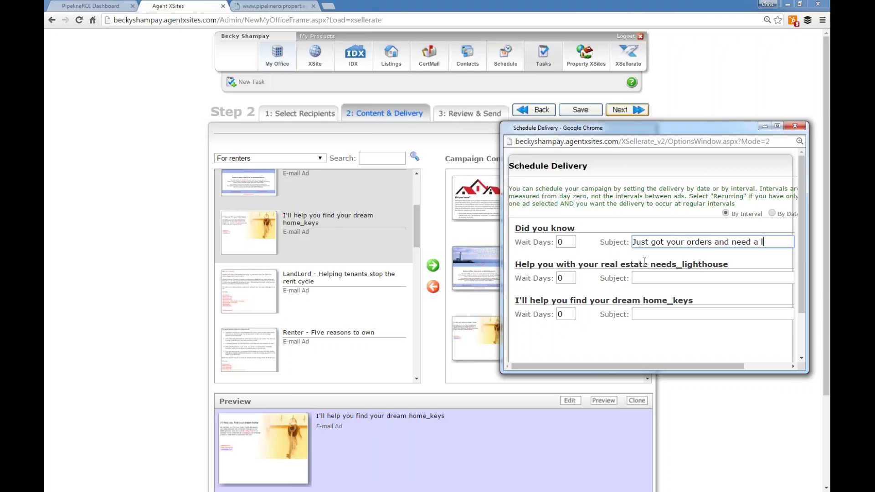
text(lace for your fa)
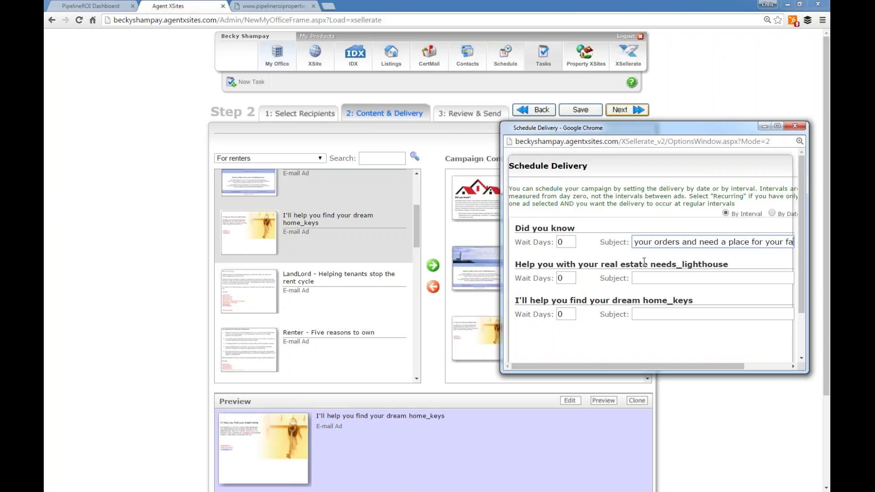
key(BackSpace)
key(BackSpace)
key(BackSpace)
key(BackSpace)
key(BackSpace)
key(BackSpace)
key(BackSpace)
key(BackSpace)
key(BackSpace)
key(BackSpace)
key(BackSpace)
key(BackSpace)
key(BackSpace)
key(BackSpace)
key(BackSpace)
key(BackSpace)
key(BackSpace)
key(BackSpace)
key(BackSpace)
key(BackSpace)
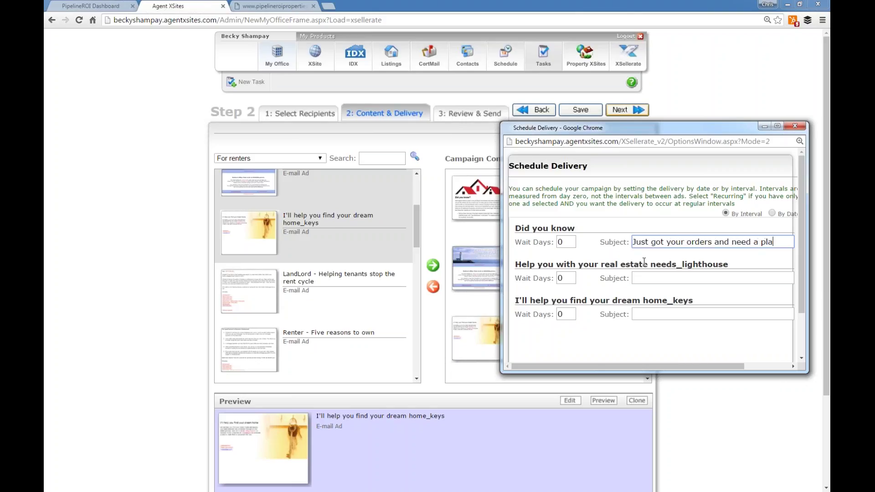
key(BackSpace)
key(BackSpace)
key(BackSpace)
key(BackSpace)
key(BackSpace)
key(BackSpace)
key(BackSpace)
key(BackSpace)
key(BackSpace)
key(BackSpace)
key(BackSpace)
key(BackSpace)
key(BackSpace)
key(BackSpace)
key(BackSpace)
key(BackSpace)
key(BackSpace)
Step: Set the Did you know ad's e-mail subject to "Looking for a home for your family?"
text(Looking )
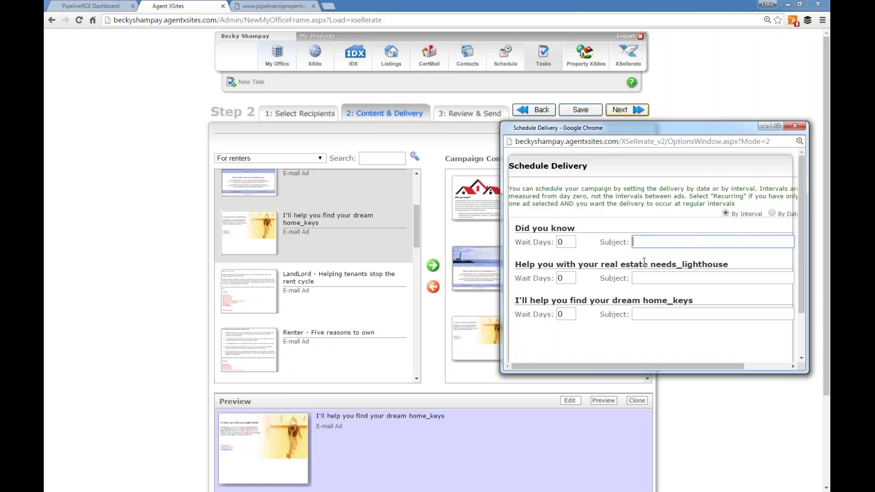
text(for a home for your)
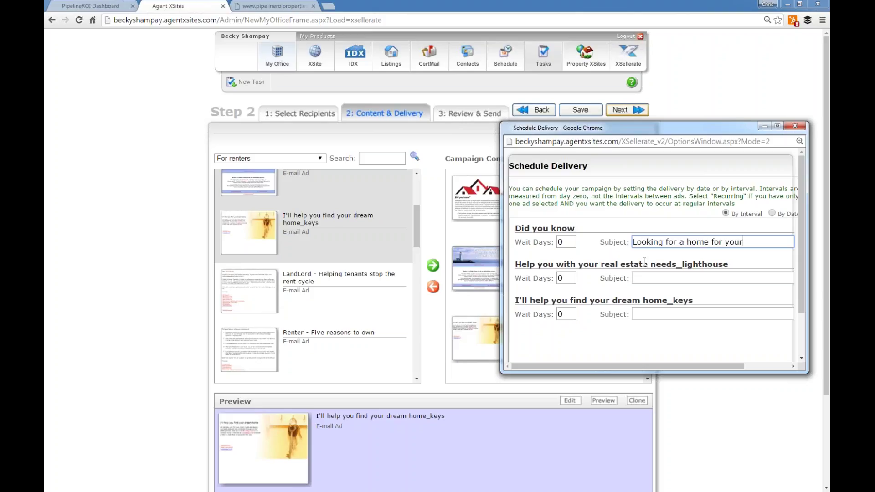
text( family?)
key(shift+Tab)
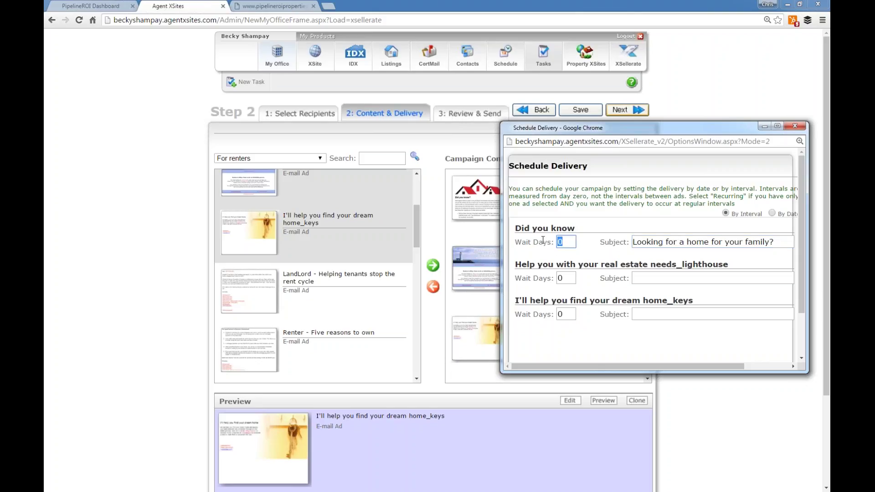
Step: Set the wait to 7 days for the lighthouse ad and 10 days for the home_keys ad, and save the delivery schedule
click(564, 279)
text(7)
click(568, 312)
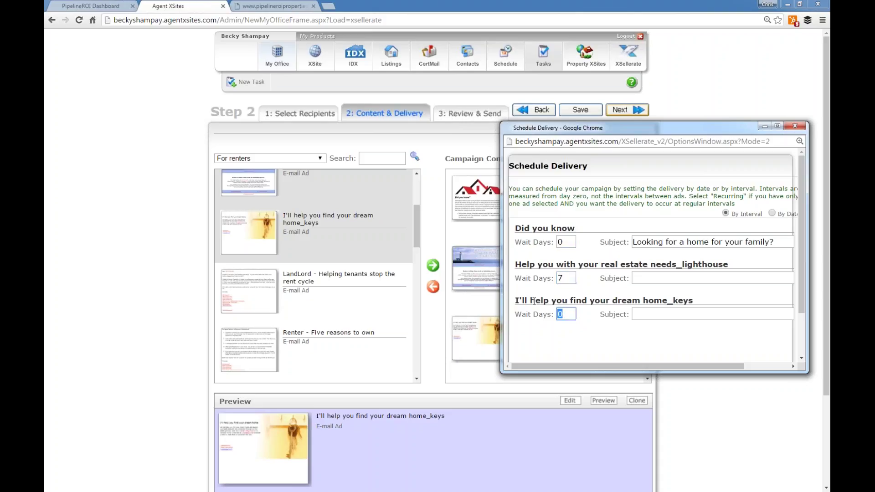
text(10)
scroll(591, 322, down, 3)
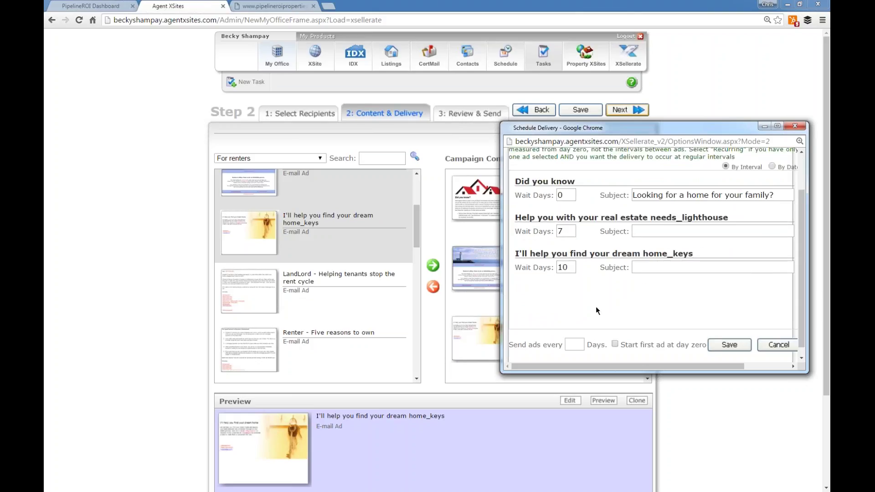
click(571, 344)
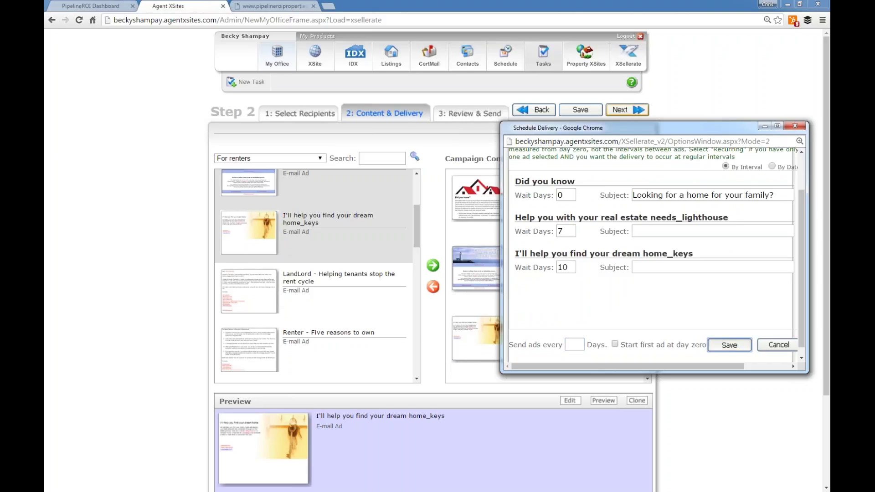
click(729, 345)
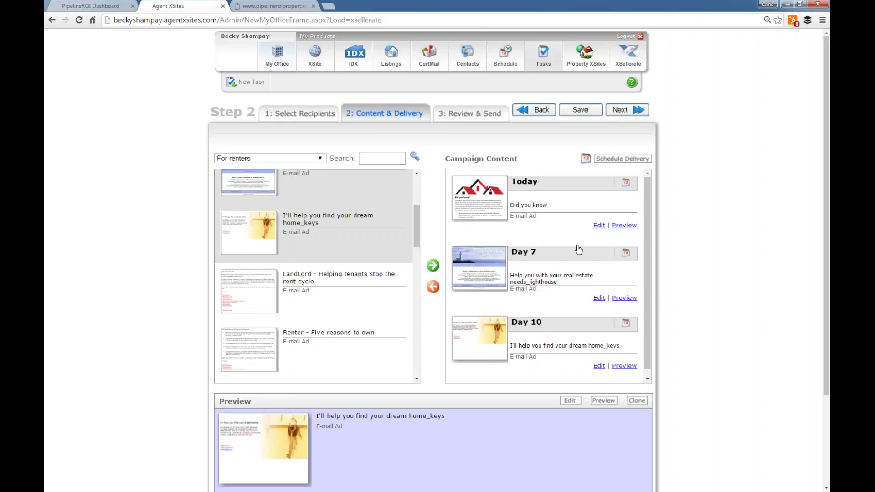
Step: Open the Did you know ad for editing, dismiss the merge field warning, and enlarge the editor window to review its content
click(599, 226)
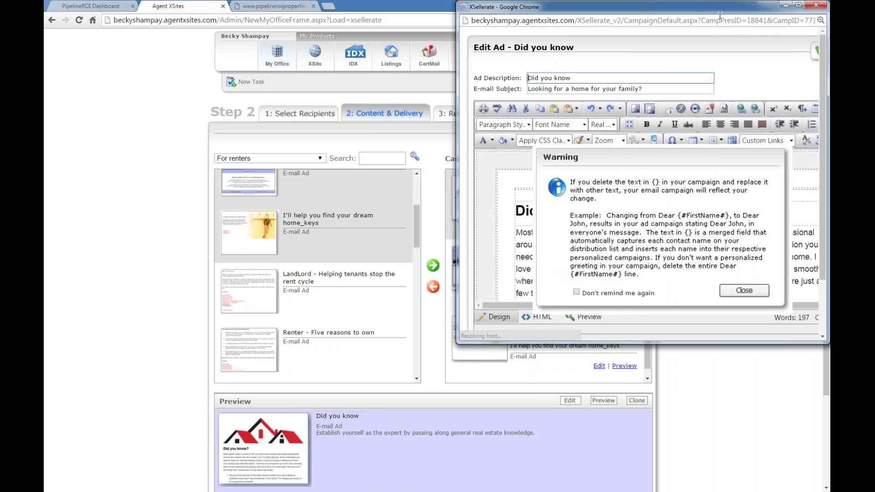
drag(729, 13, 585, 37)
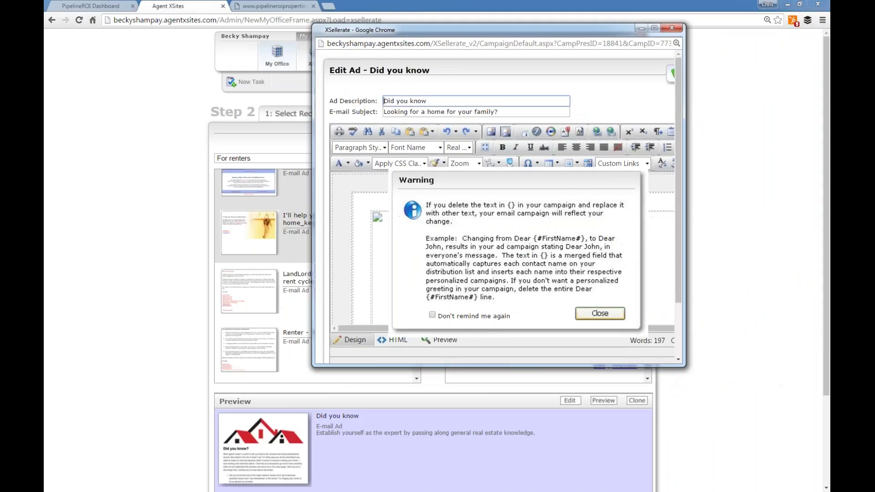
click(605, 313)
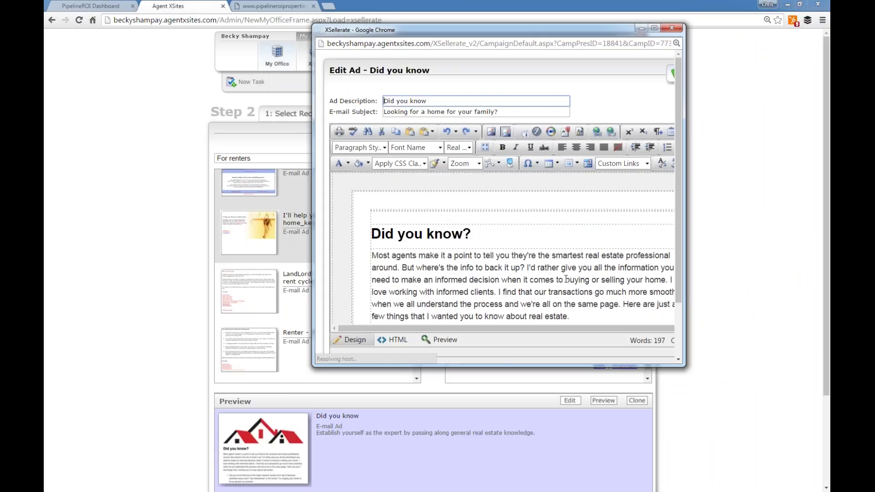
scroll(558, 279, down, 1)
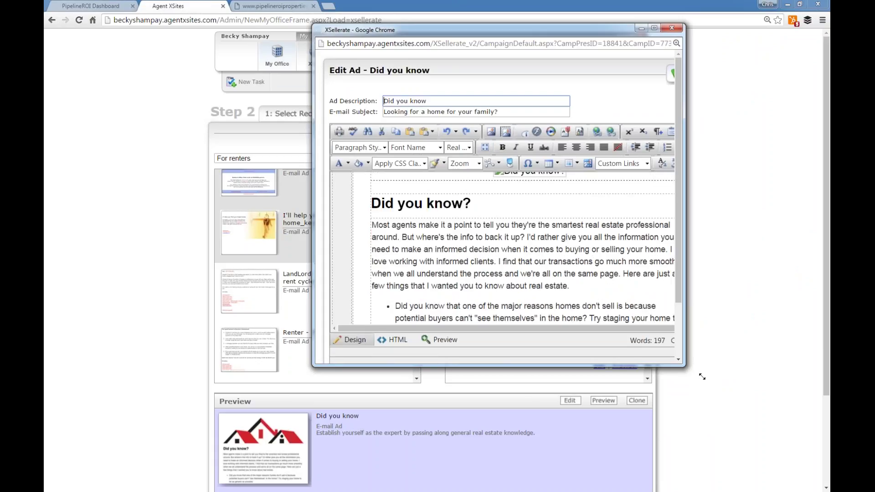
drag(684, 362, 819, 435)
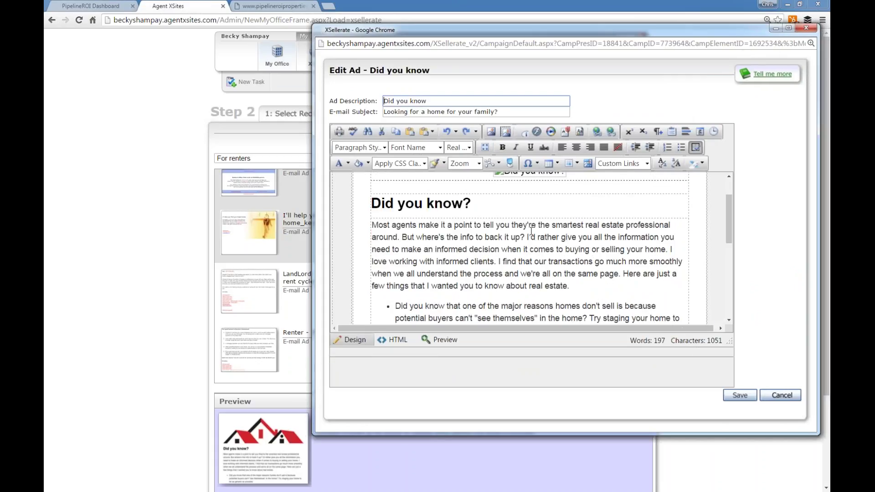
scroll(501, 235, up, 1)
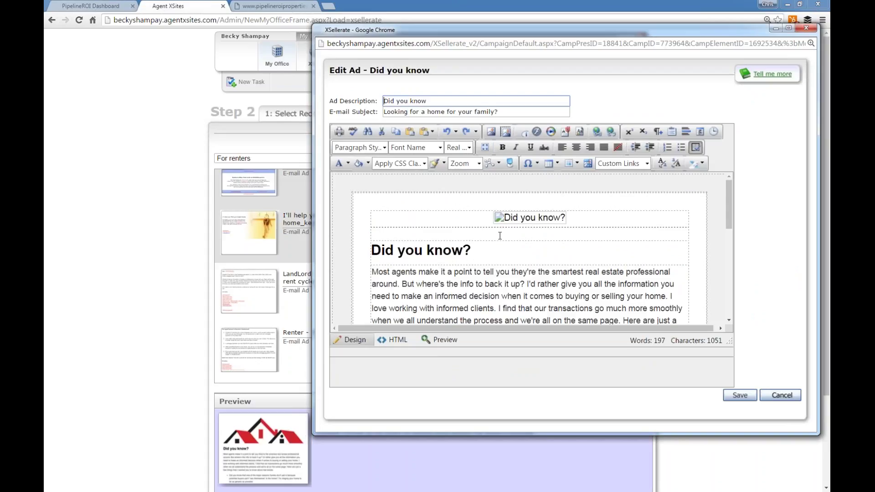
scroll(500, 235, down, 2)
scroll(500, 235, up, 1)
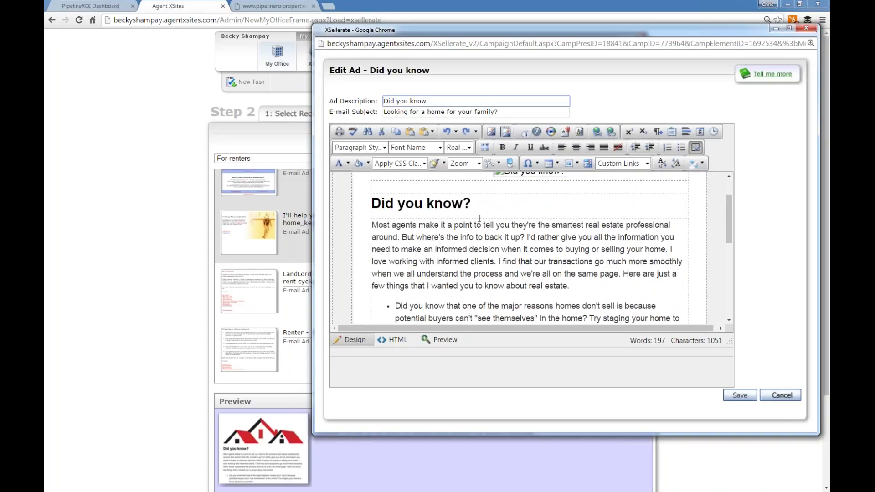
scroll(464, 254, up, 1)
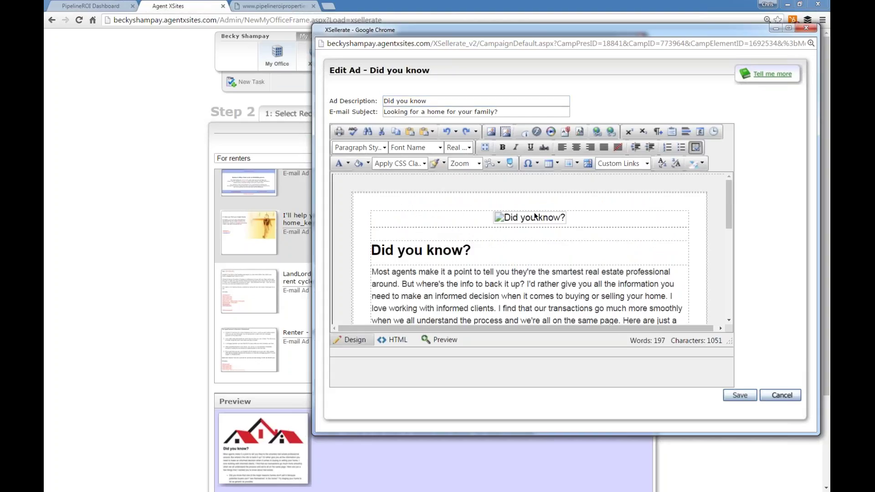
Step: Open the properties of the image above the Did you know? headline and browse the uploaded files for its source
click(534, 217)
right_click(536, 219)
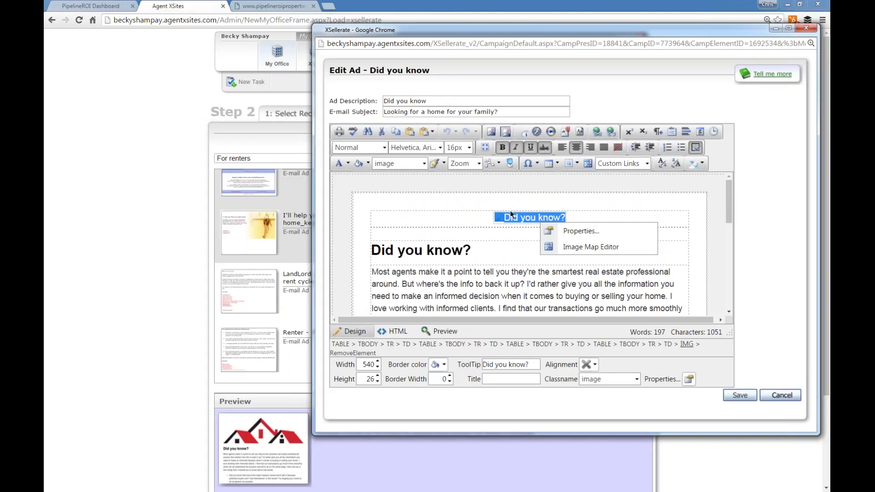
click(560, 231)
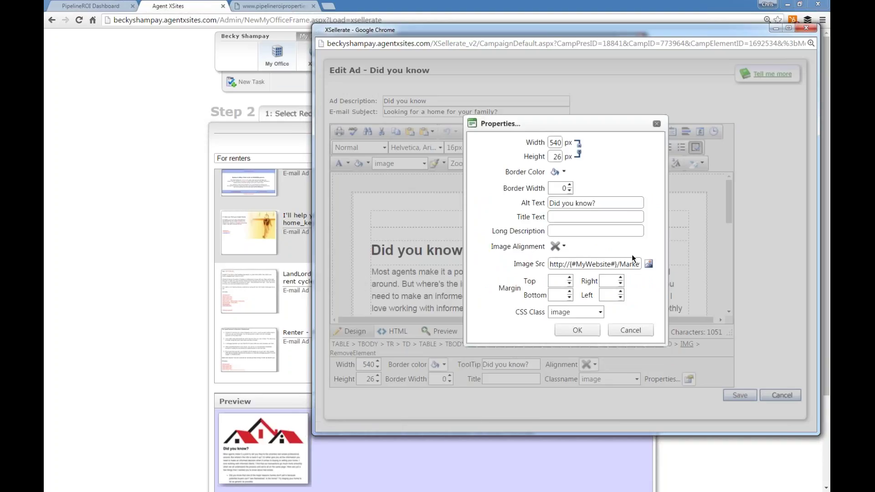
click(651, 264)
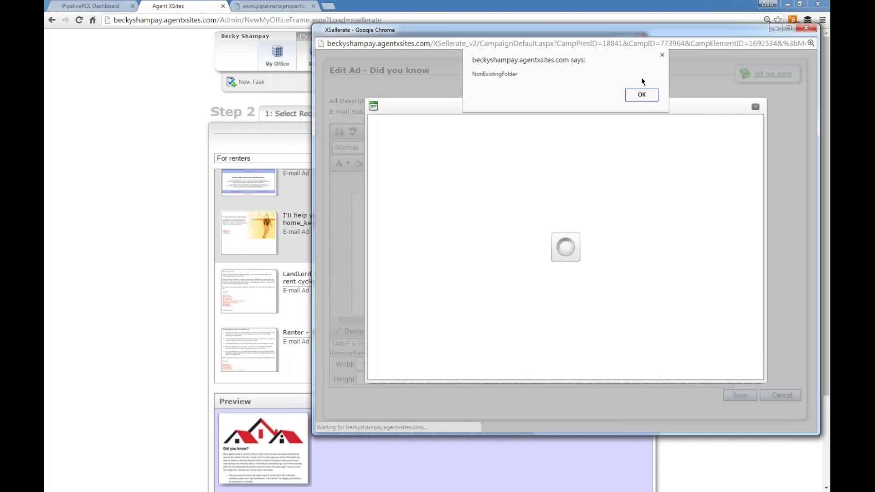
click(645, 96)
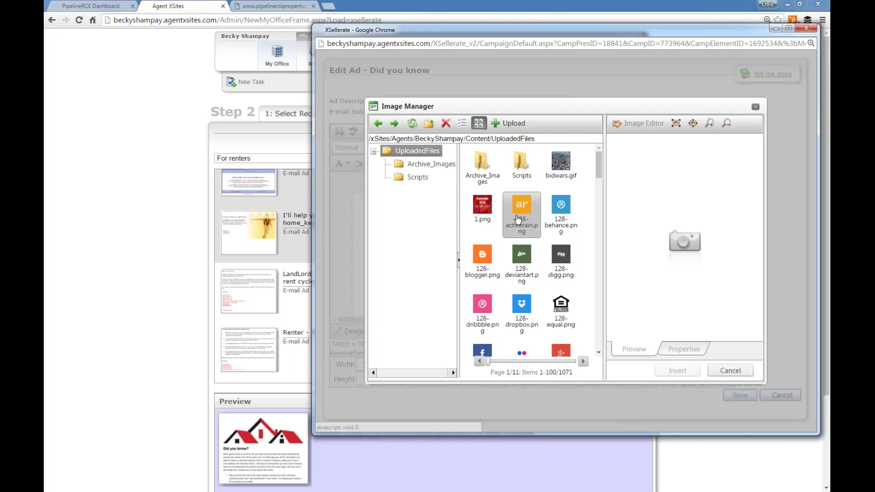
Step: Replace the ad's header image with AB3.jpg from the uploaded files and apply the image properties
scroll(534, 219, down, 1)
scroll(535, 218, up, 1)
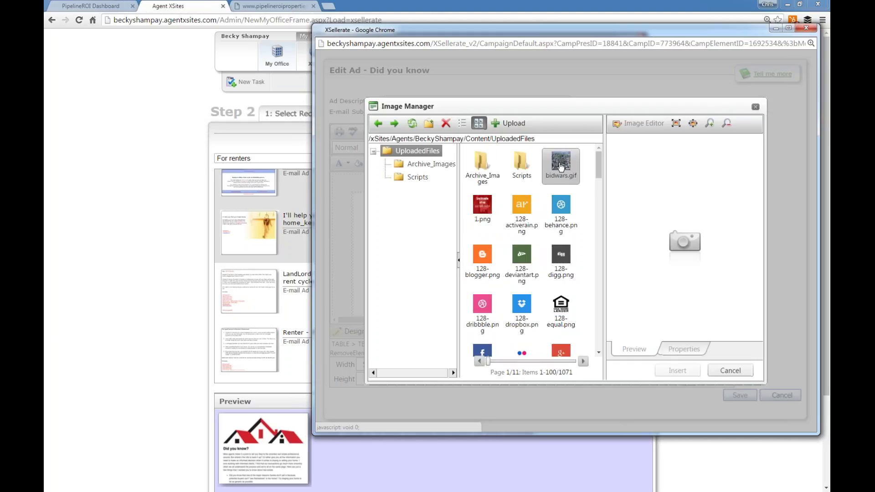
scroll(540, 218, down, 4)
scroll(540, 218, down, 11)
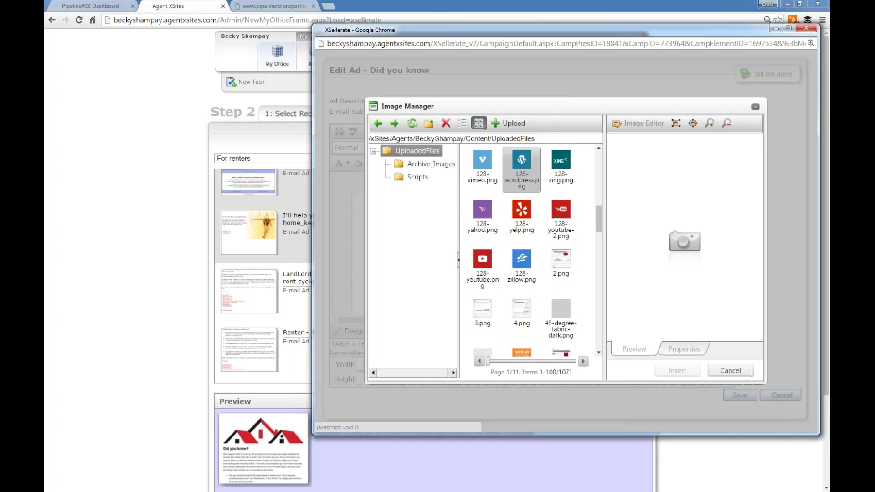
scroll(535, 220, down, 10)
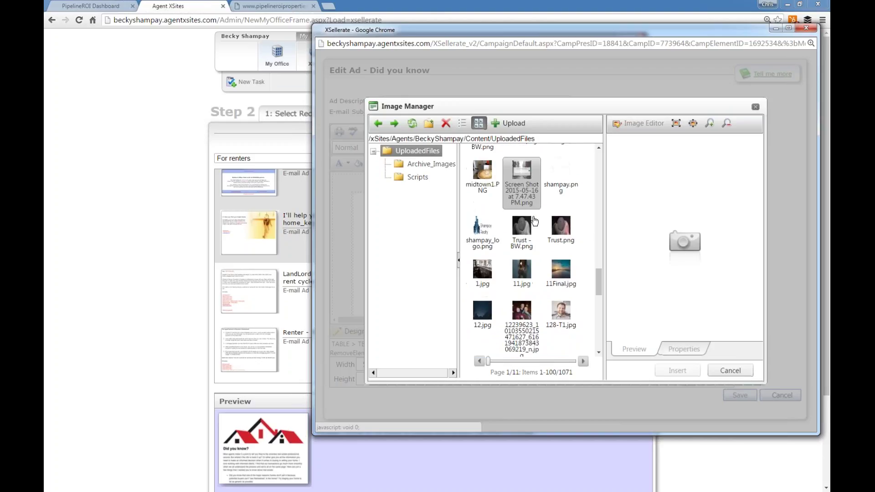
scroll(535, 237, down, 5)
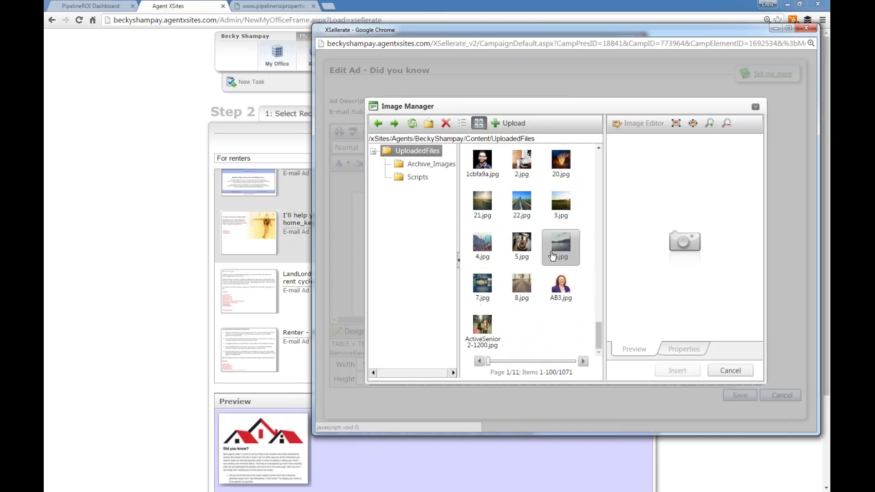
click(562, 291)
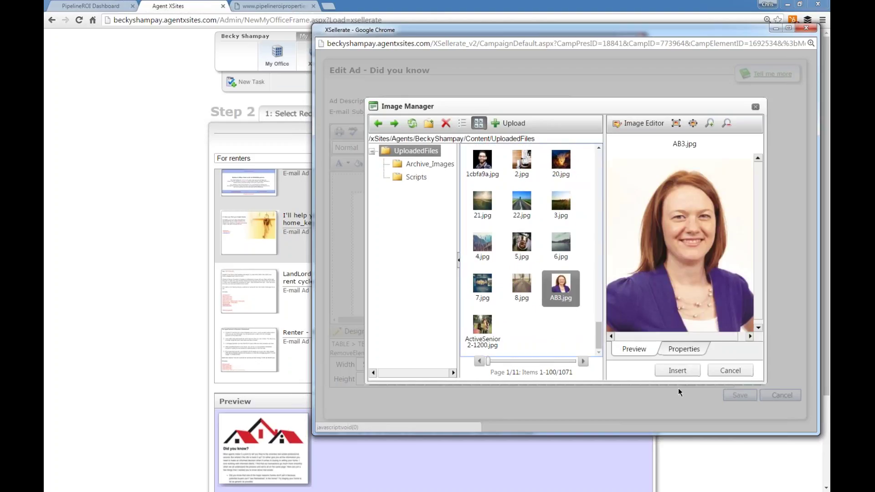
click(678, 372)
click(577, 330)
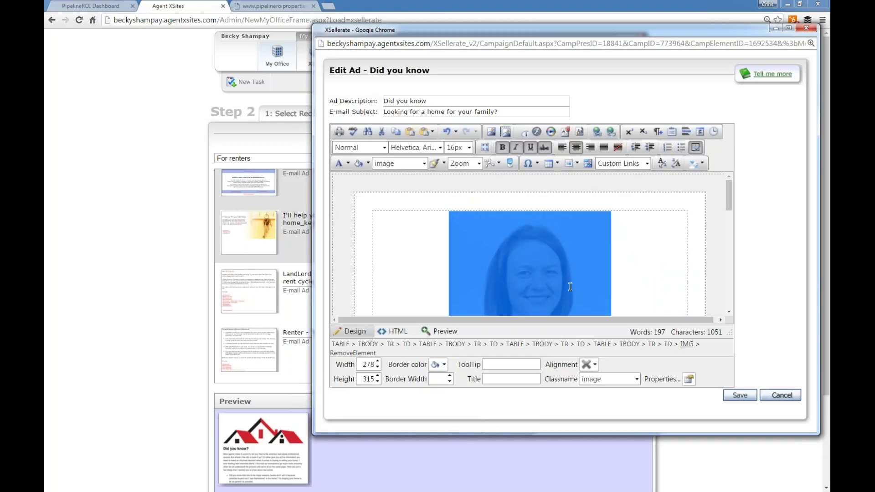
Step: Examine the edited ad's layout, from the new header photo to the headline and body text
scroll(568, 285, down, 3)
scroll(570, 268, up, 2)
click(625, 275)
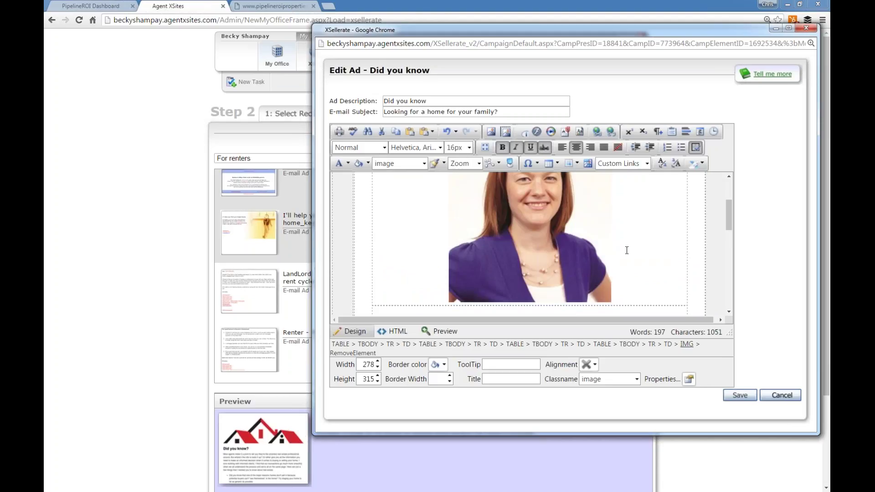
scroll(690, 250, up, 3)
scroll(487, 274, down, 5)
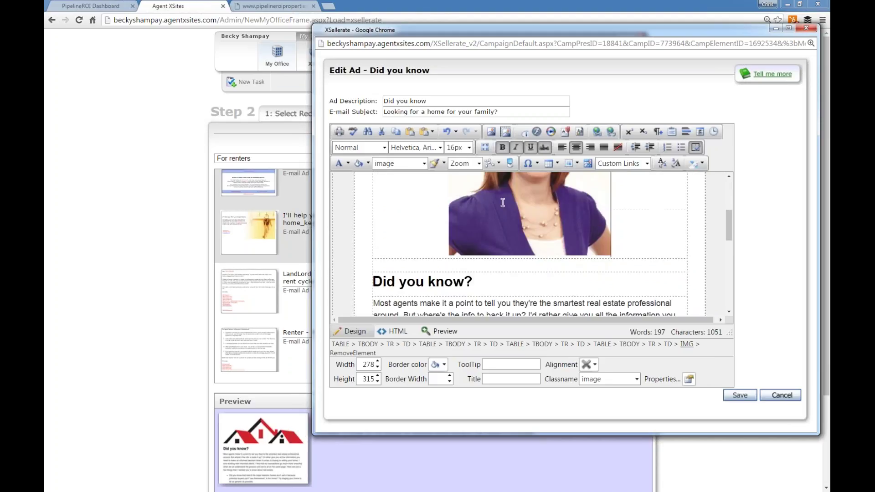
scroll(513, 239, down, 1)
scroll(513, 240, up, 2)
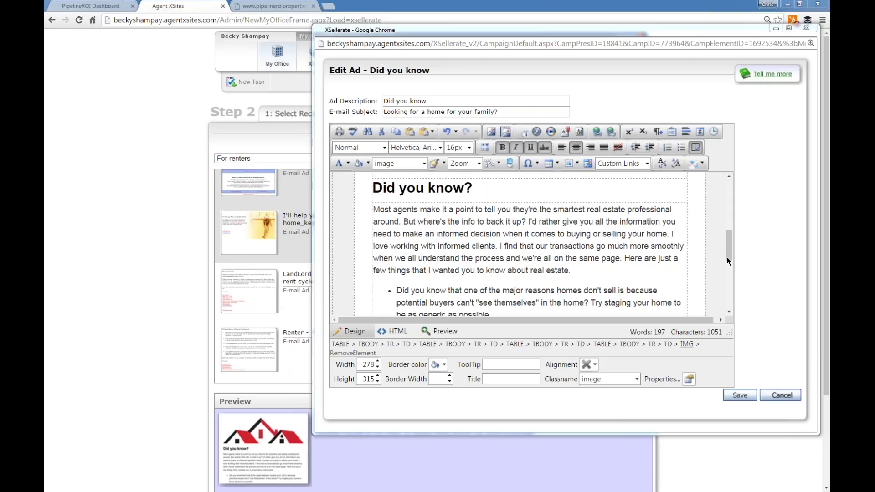
drag(728, 255, 717, 200)
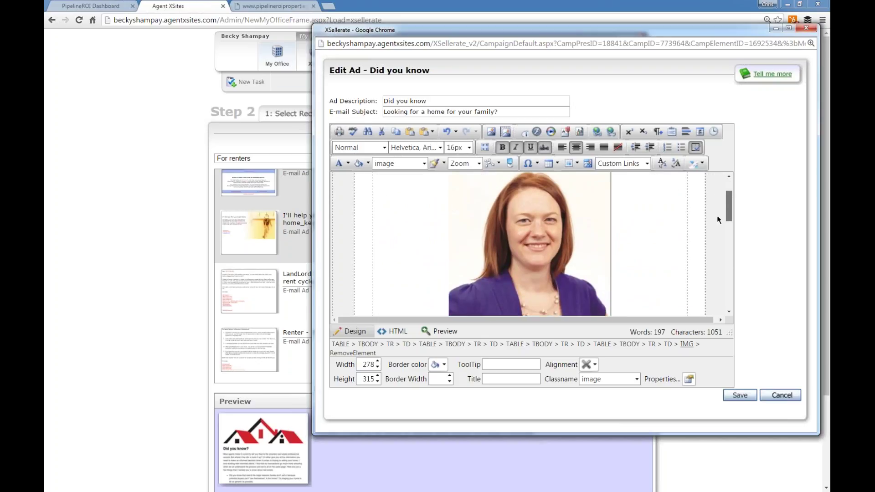
drag(717, 218, 715, 258)
click(715, 255)
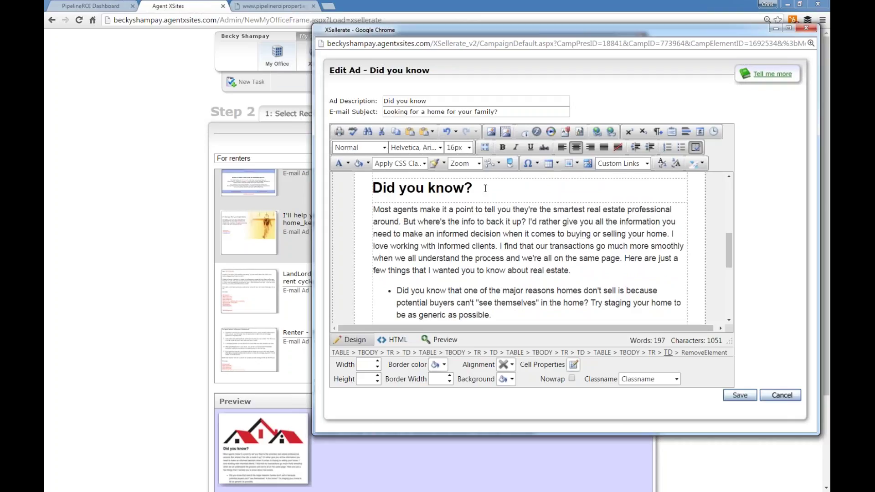
Step: Extend the ad's headline to read "Did you know how Military-friendly OKC is?"
click(472, 188)
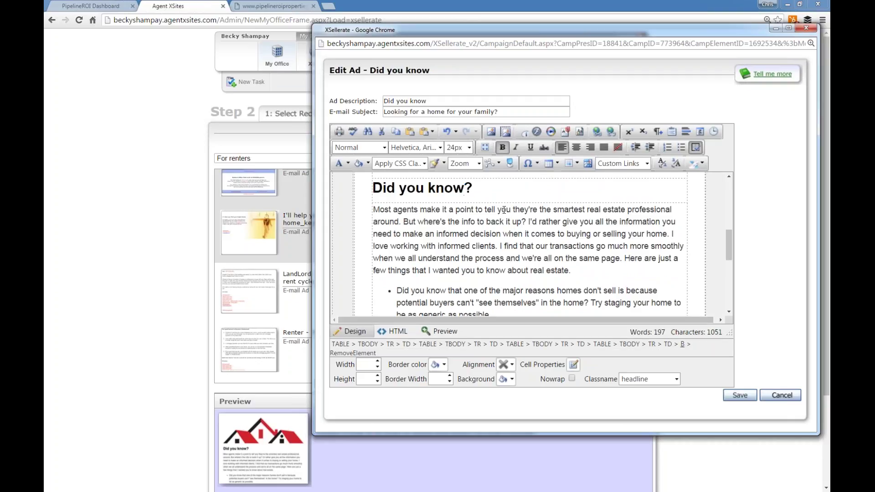
text(how )
text(Military)
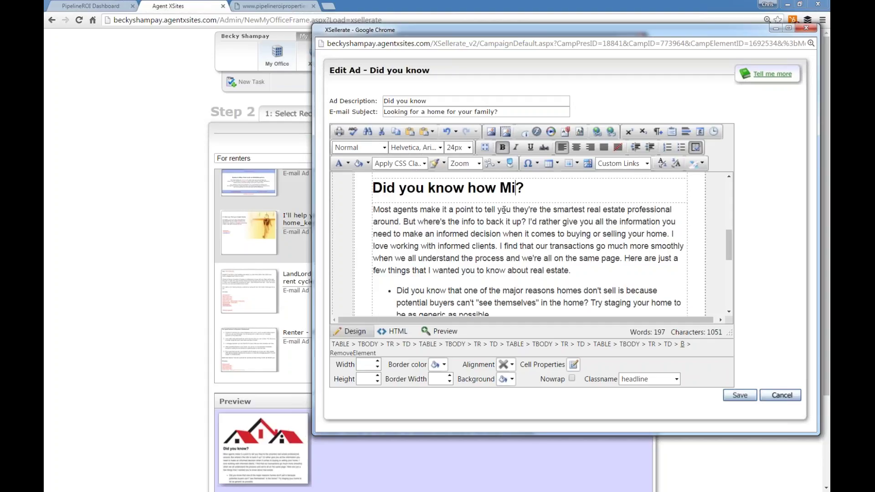
text(friedn)
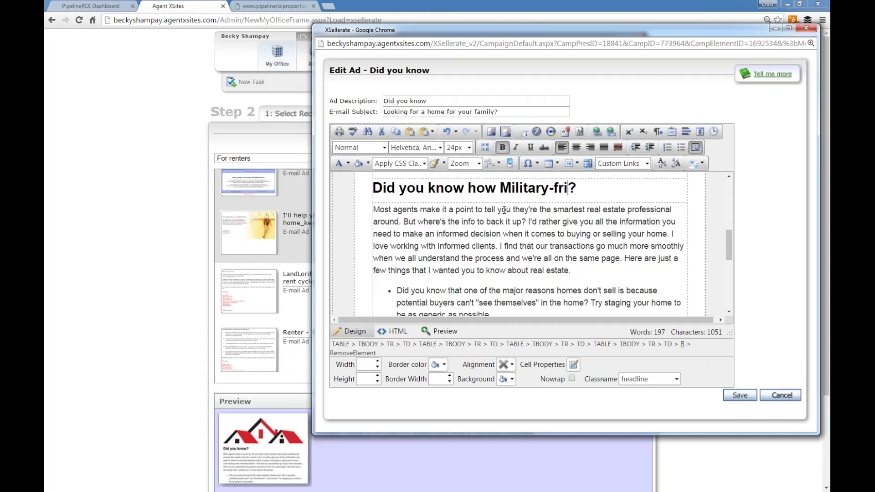
key(BackSpace)
key(BackSpace)
text(dnly)
key(BackSpace)
key(BackSpace)
key(BackSpace)
key(BackSpace)
key(BackSpace)
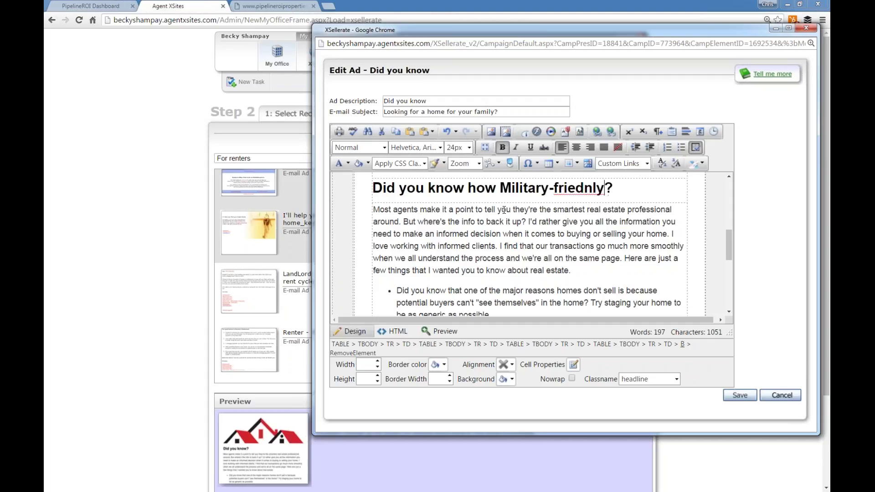
text(ndly OKC i)
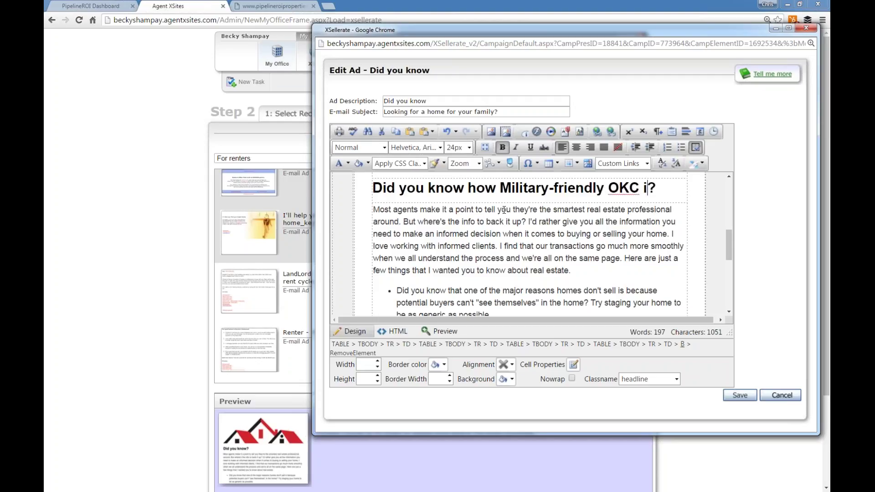
text(s)
Step: Examine the ad's body paragraph and bulleted facts, and look through the available paragraph styles
click(410, 234)
scroll(409, 234, down, 2)
scroll(384, 210, up, 2)
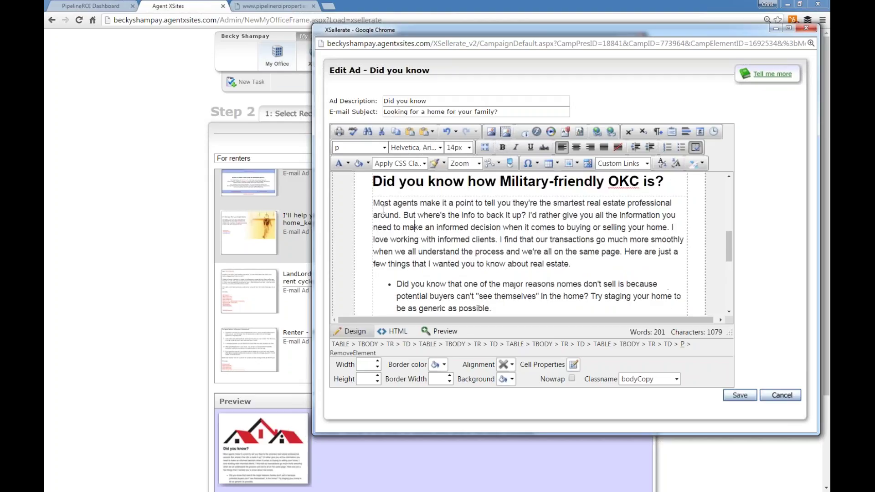
scroll(383, 210, up, 2)
scroll(406, 246, down, 4)
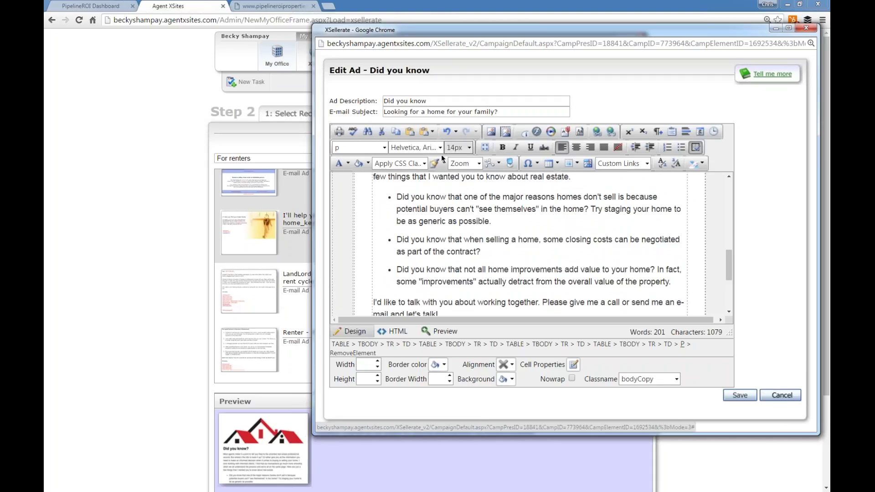
click(364, 148)
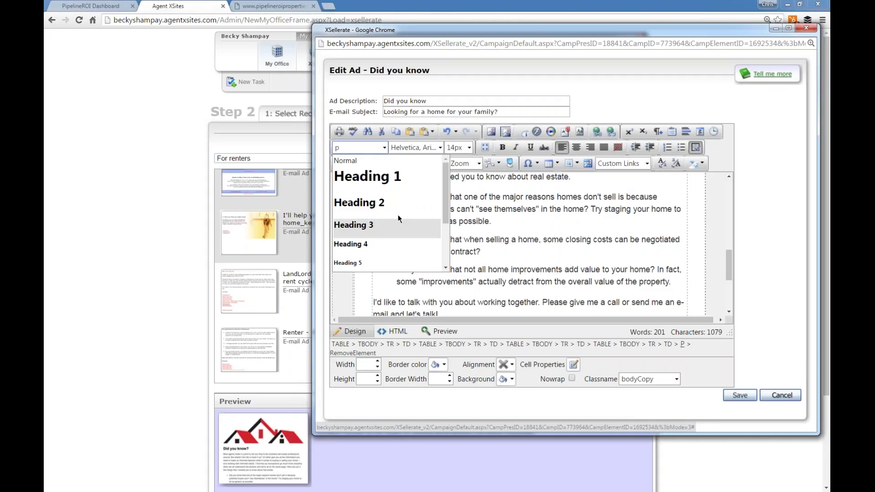
click(543, 244)
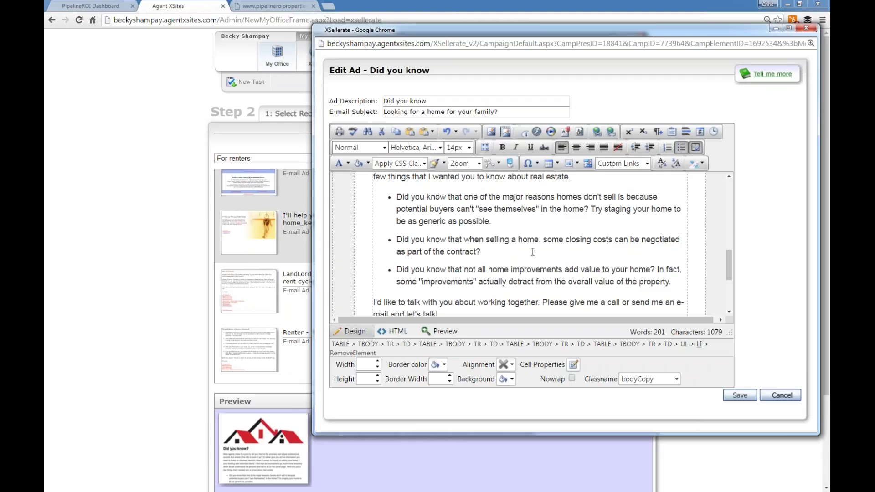
click(527, 271)
Step: Examine the closing paragraph and the signature's merge fields for name, company, phone and e-mail
scroll(523, 268, down, 2)
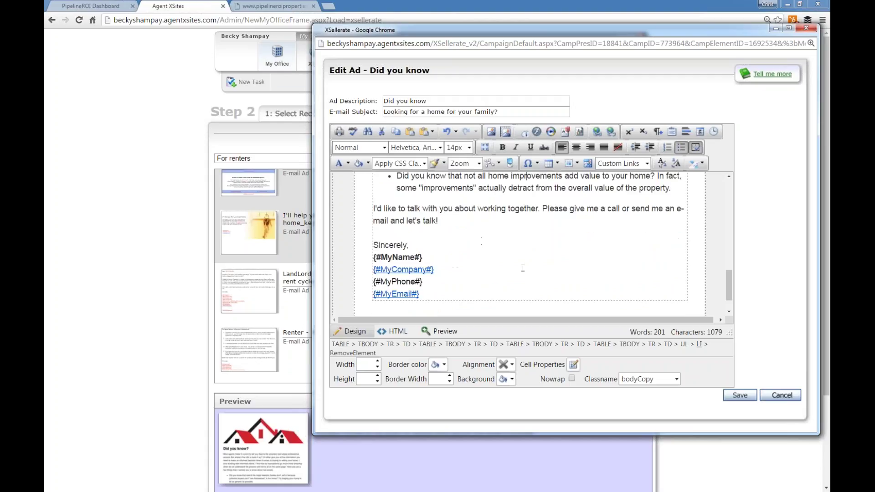
scroll(468, 256, down, 1)
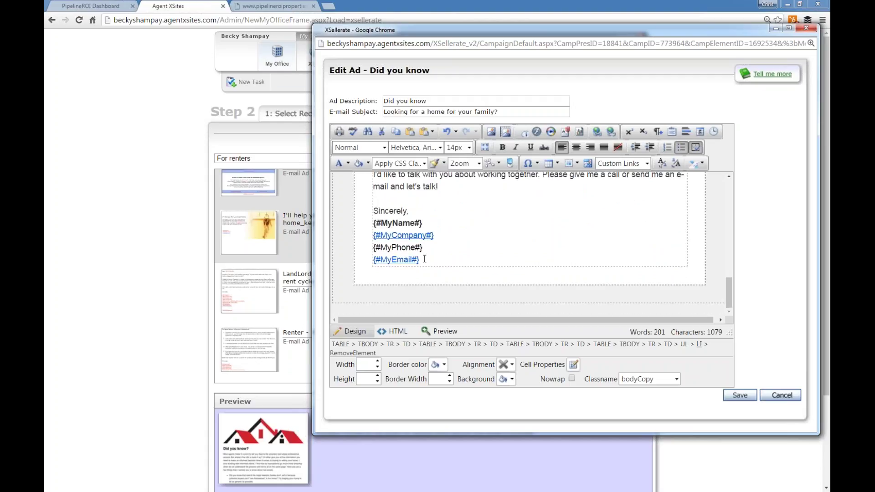
mouse_move(422, 259)
mouse_down()
mouse_move(387, 258)
mouse_move(358, 228)
mouse_move(371, 217)
mouse_move(373, 224)
mouse_up()
click(425, 241)
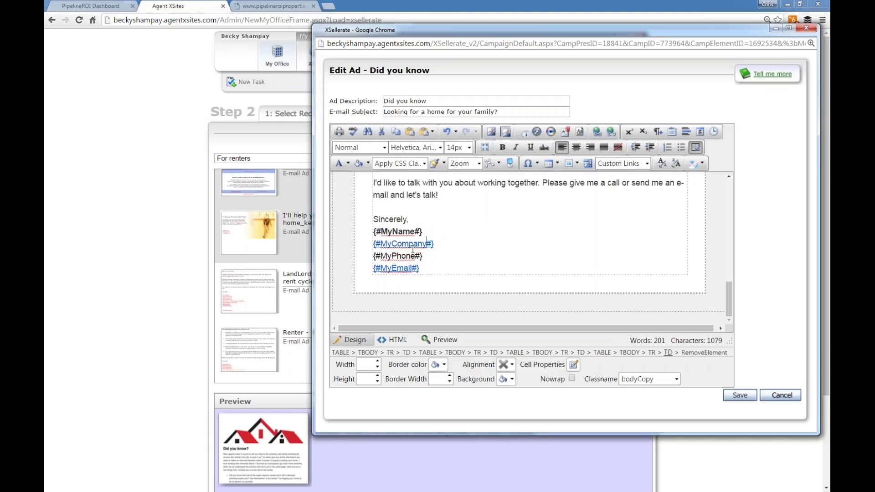
click(500, 258)
scroll(476, 268, up, 1)
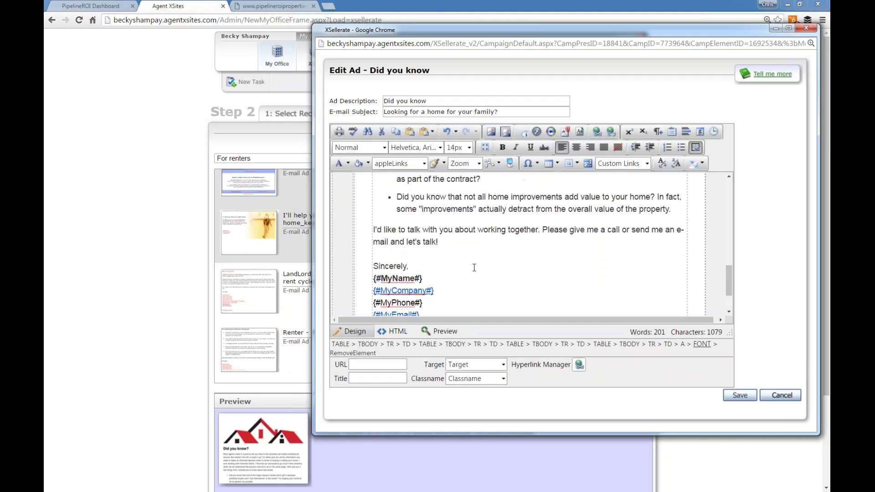
scroll(473, 269, down, 1)
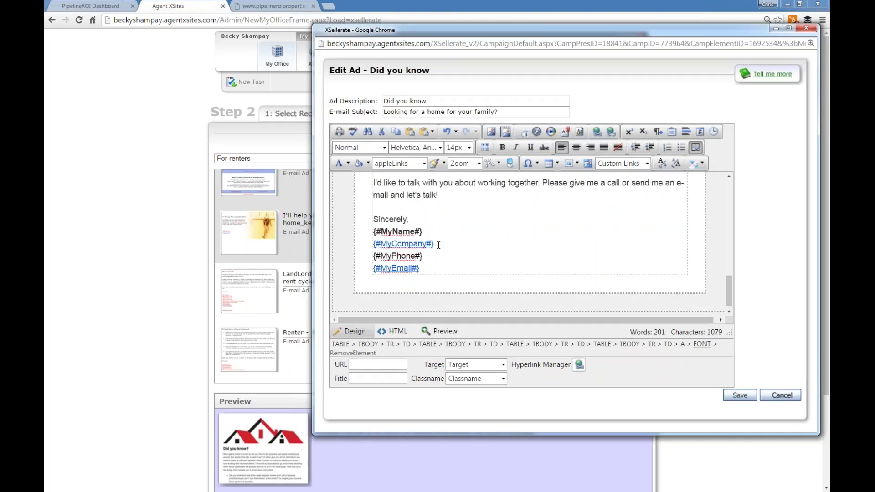
Step: Insert the {#MyWebSite#} merge field on a new line below {#MyCompany#} in the signature
click(443, 245)
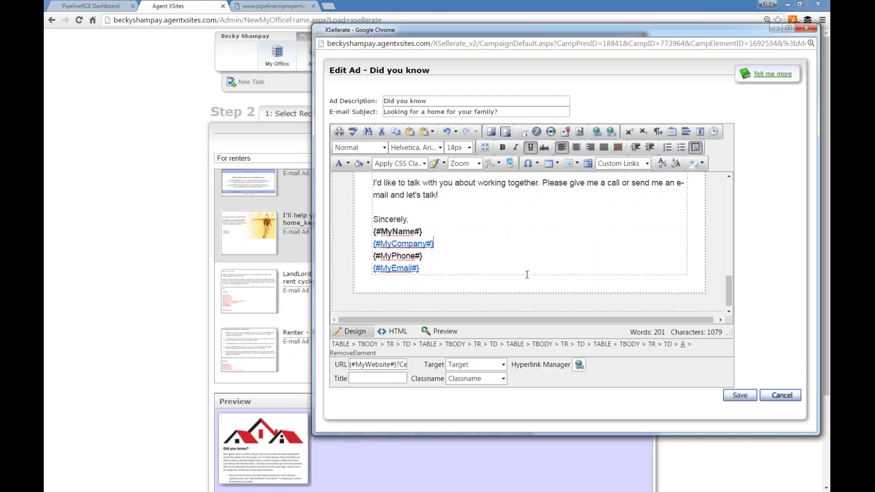
key(Return)
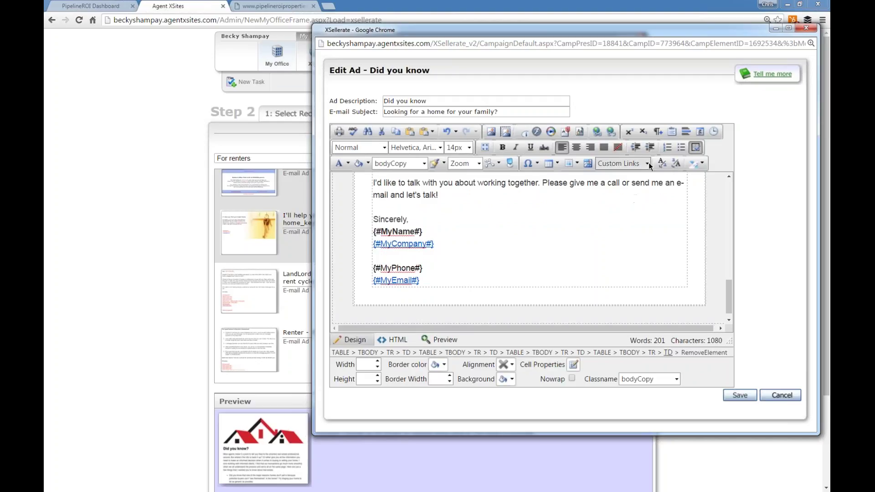
click(694, 164)
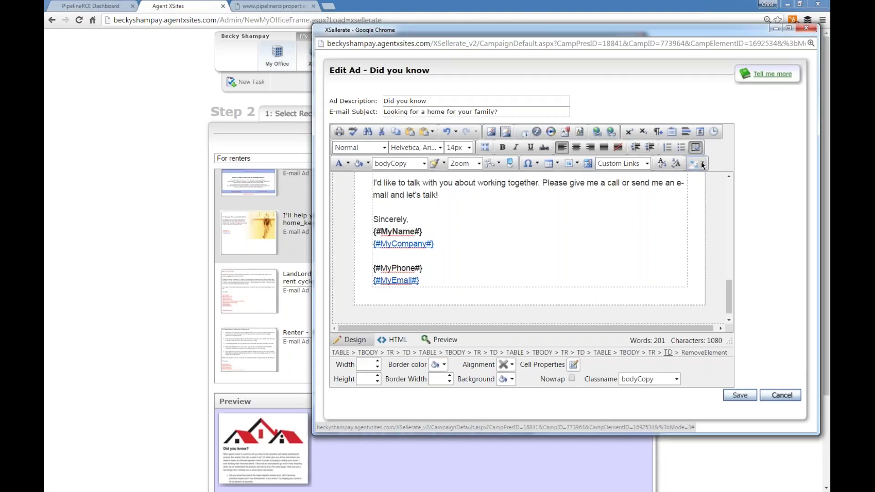
scroll(719, 199, down, 2)
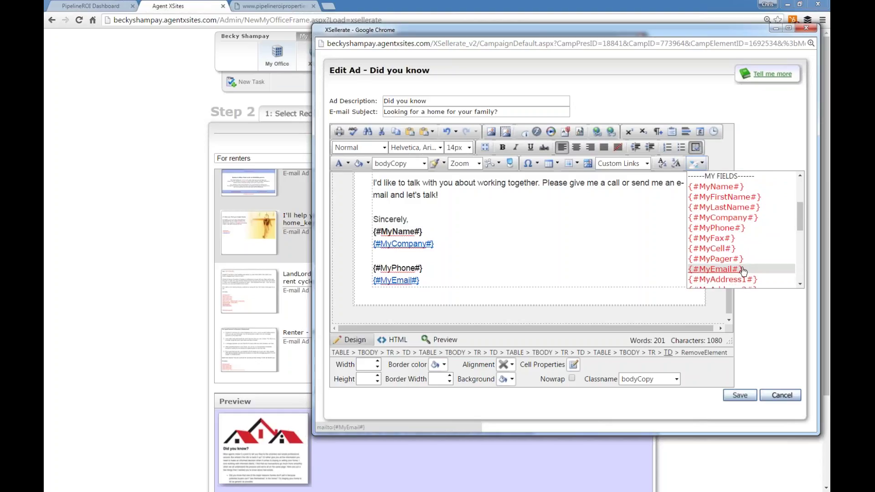
scroll(729, 262, down, 2)
scroll(729, 262, down, 3)
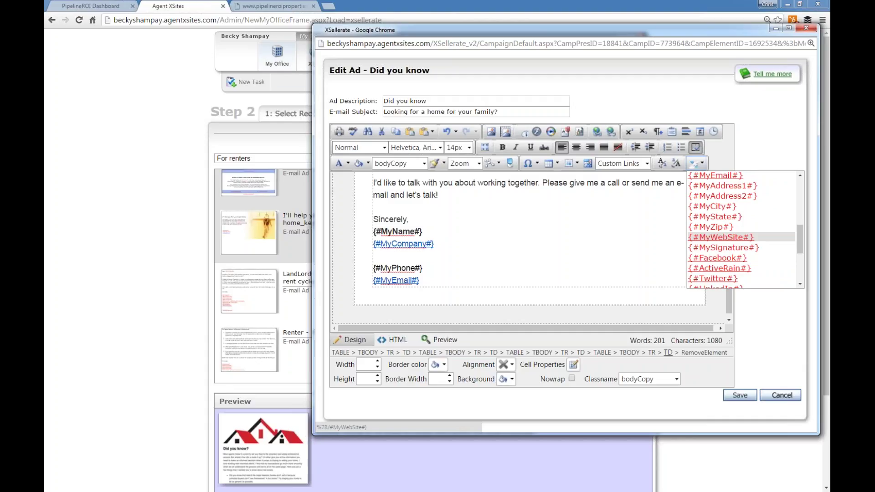
click(738, 238)
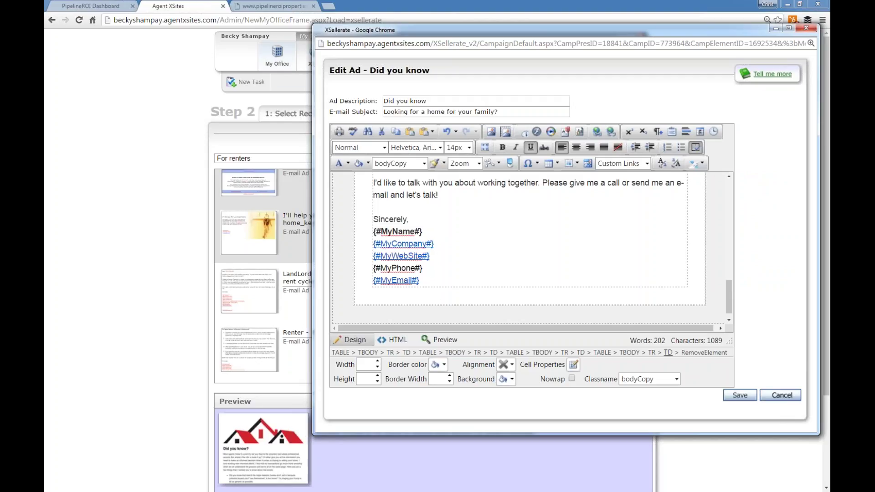
Step: Save the edited Did you know ad, acknowledge the save message, and close the ad editor window
scroll(490, 279, up, 3)
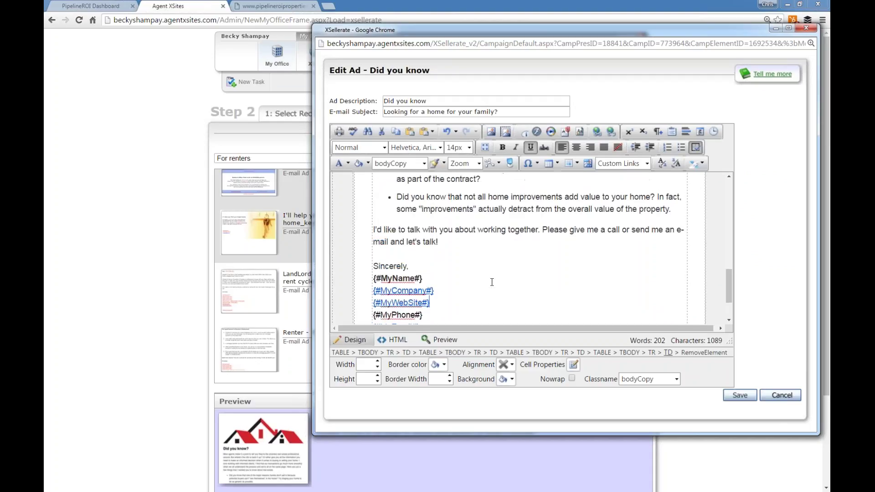
scroll(490, 279, down, 1)
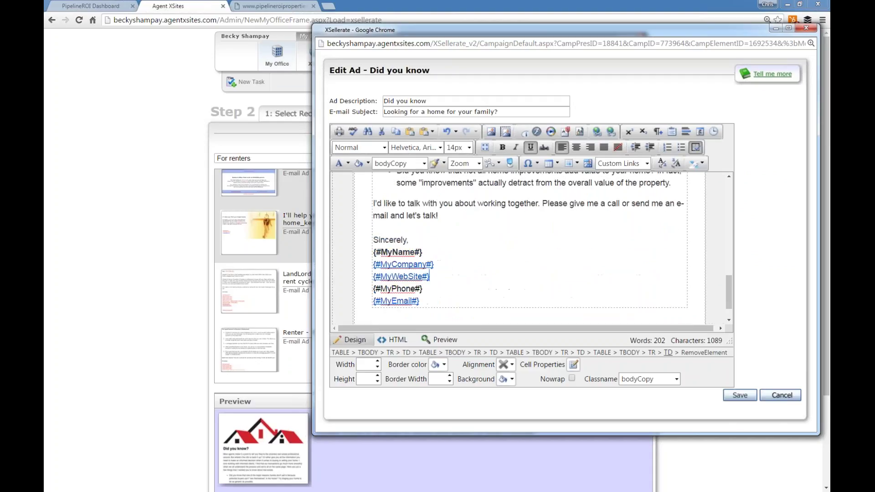
click(740, 395)
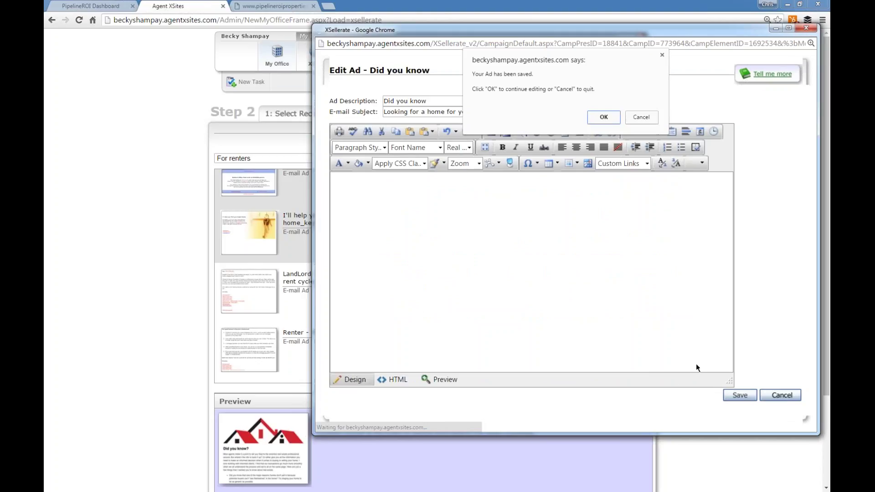
click(603, 117)
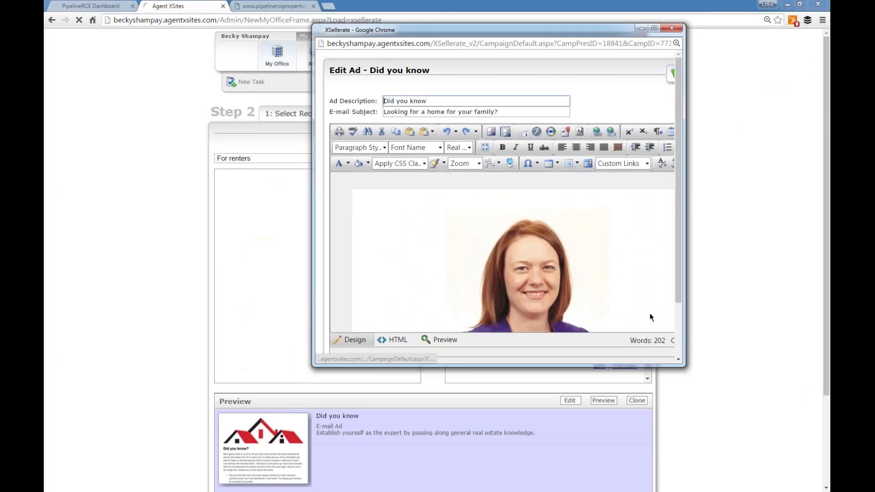
scroll(638, 292, down, 5)
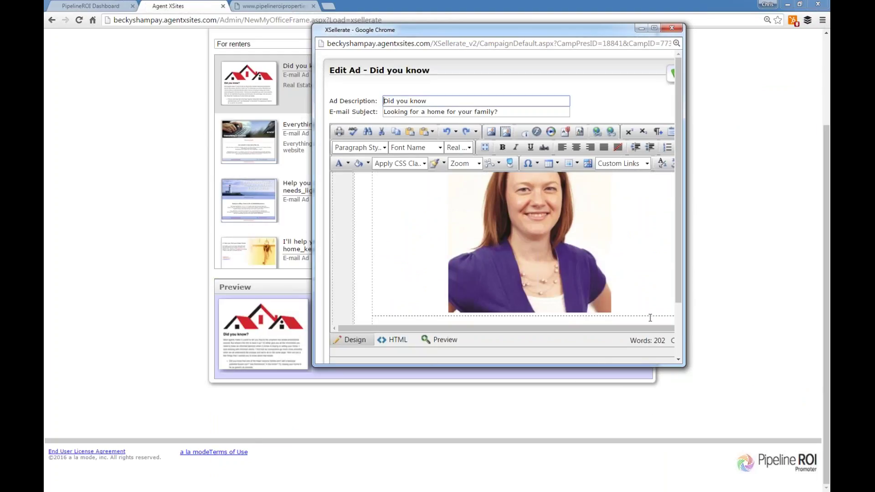
click(678, 27)
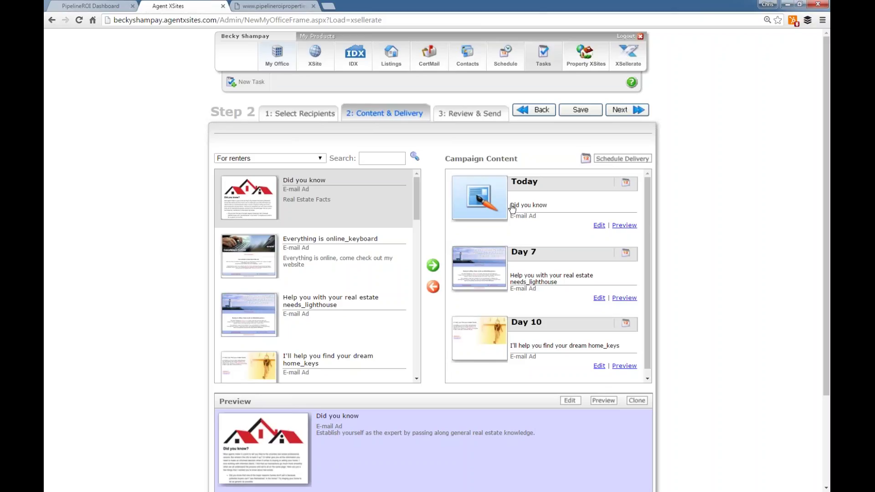
Step: Filter the ad library to My custom content, find the customized Did you know ad, and proceed to the campaign review
click(288, 159)
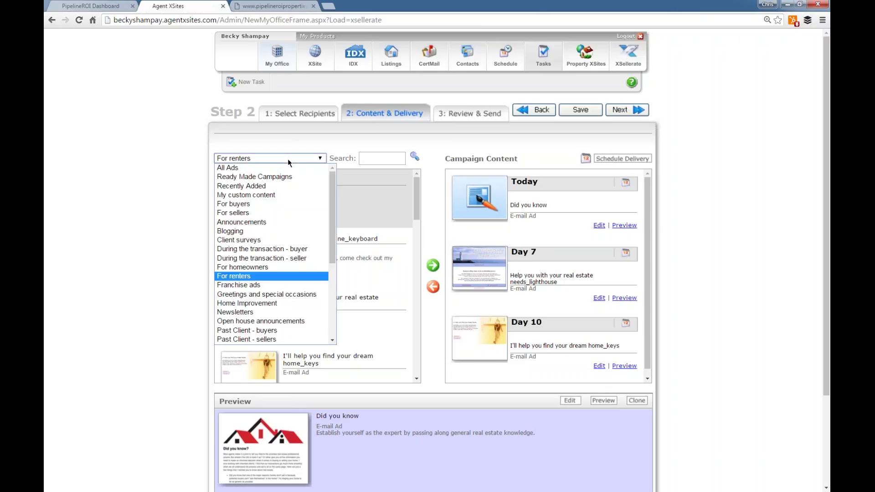
click(252, 195)
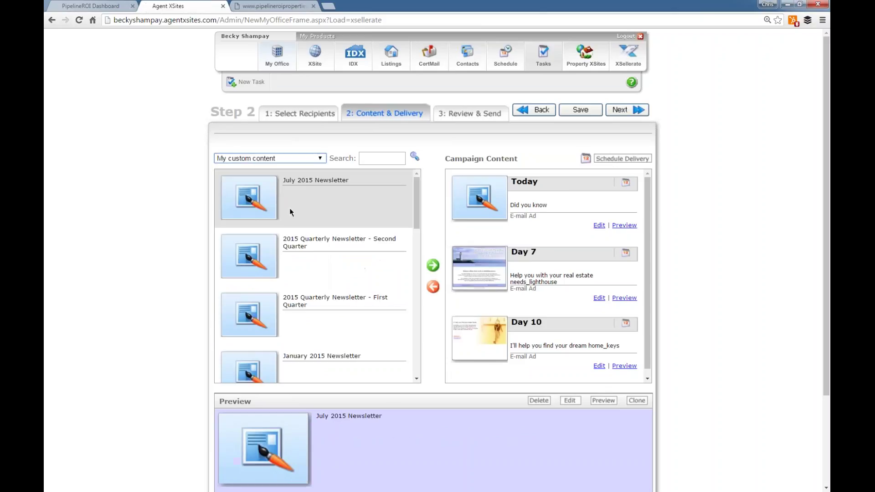
scroll(321, 294, down, 10)
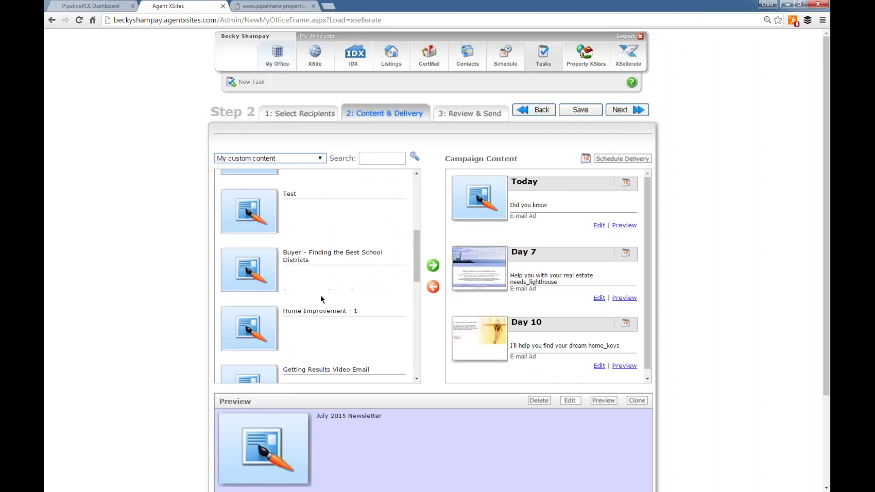
scroll(319, 296, down, 5)
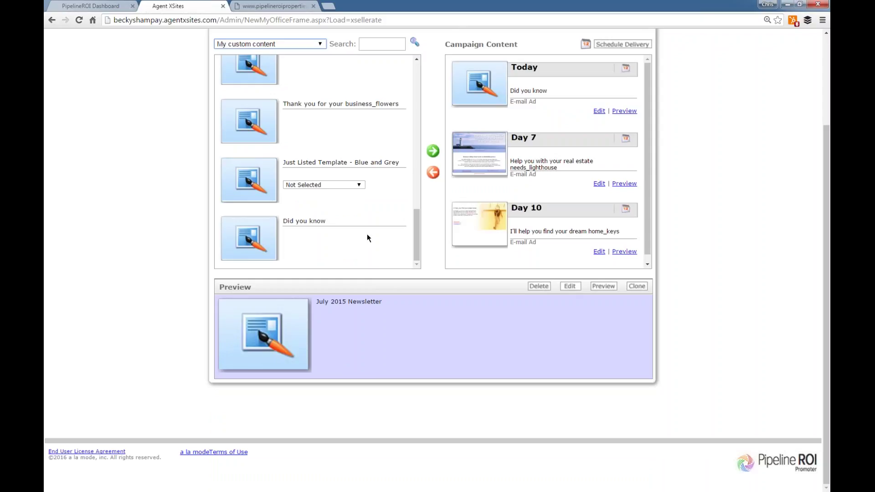
scroll(367, 234, up, 3)
scroll(574, 269, up, 3)
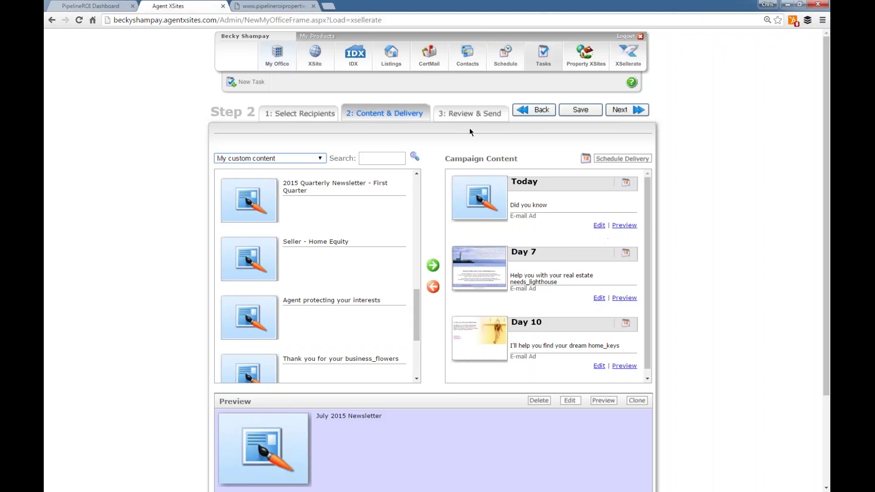
click(627, 110)
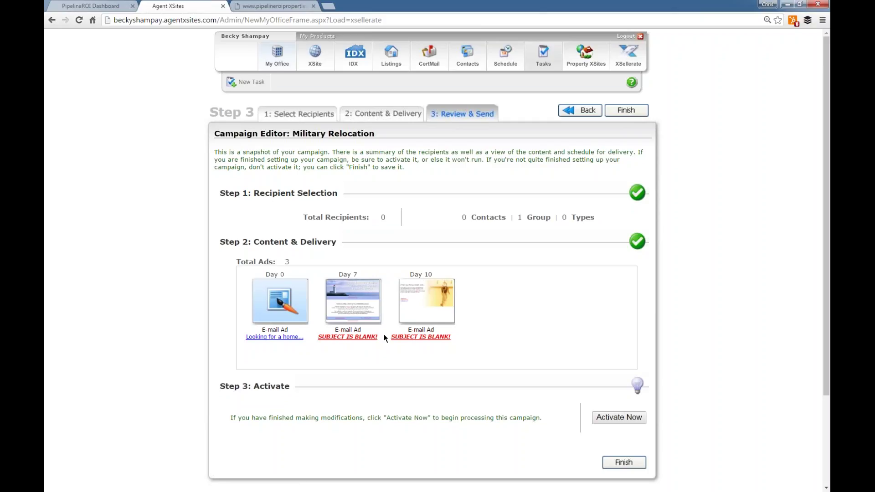
Step: Open the Day 7 lighthouse ad from the review for editing, check its e-mail subject field, and close it without saving
click(349, 338)
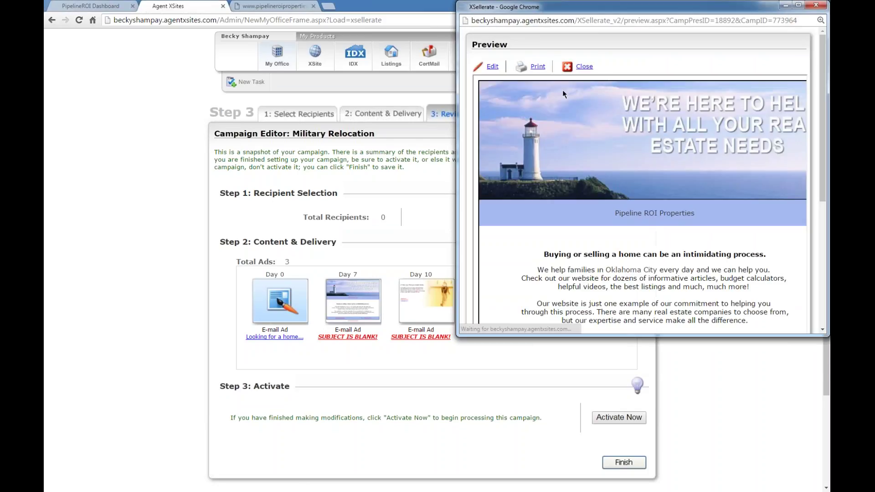
click(493, 67)
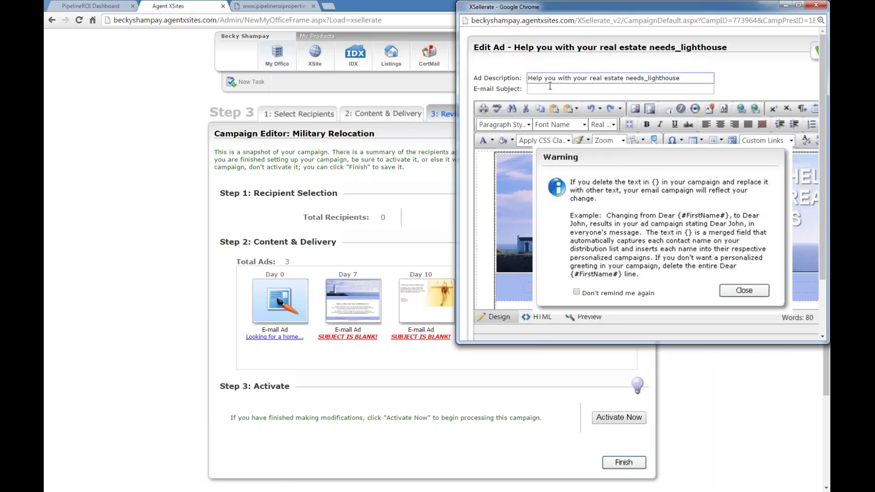
click(550, 86)
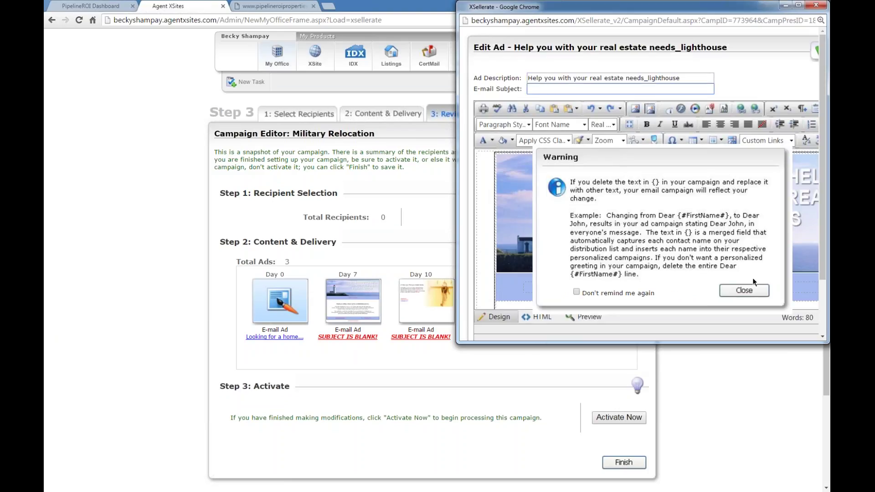
click(816, 5)
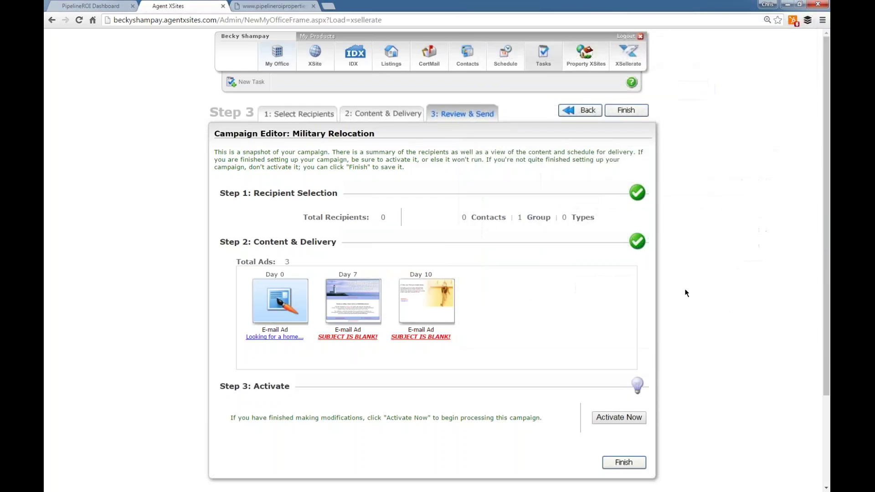
Step: Activate the Military Relocation campaign and finish the campaign setup to return to the campaign overview
click(627, 417)
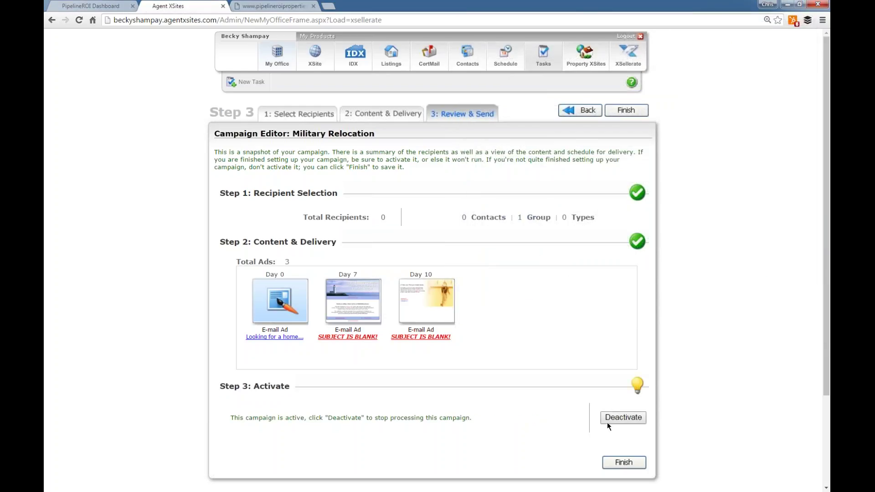
click(624, 463)
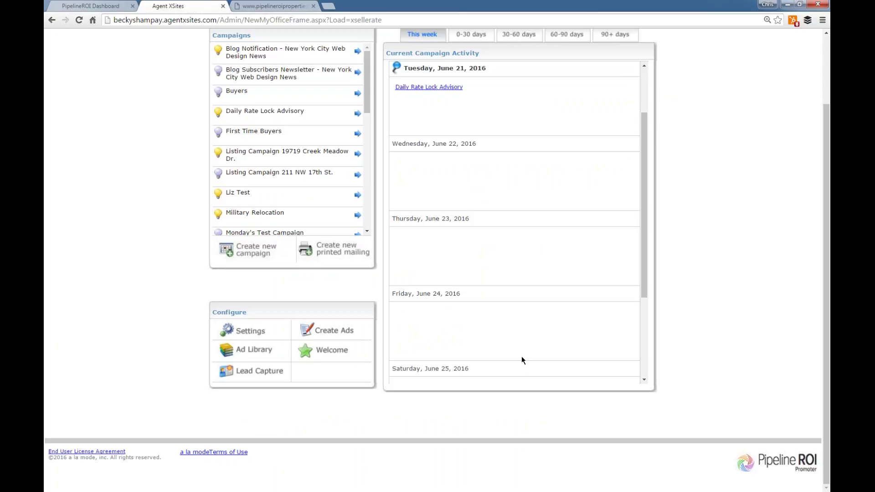
scroll(521, 359, up, 3)
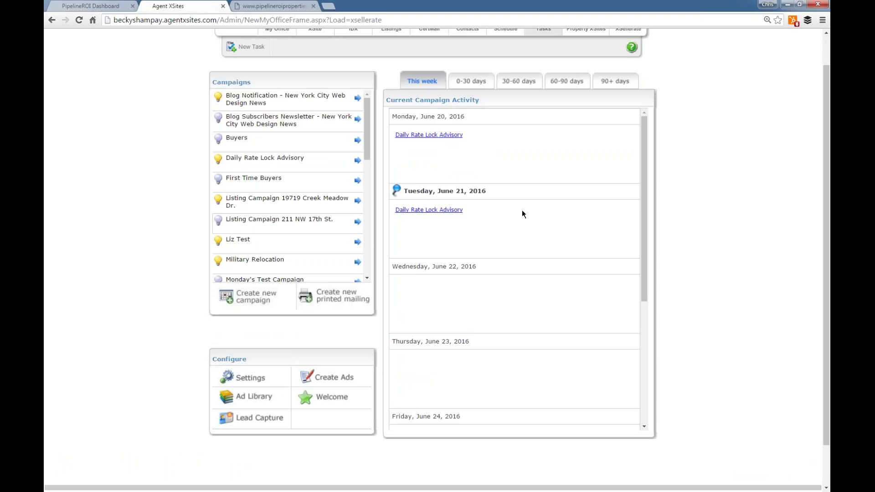
scroll(507, 354, up, 1)
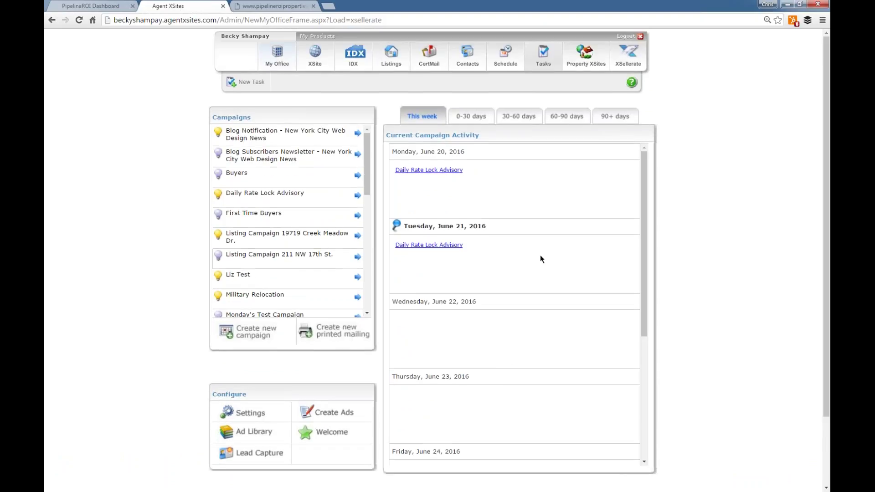